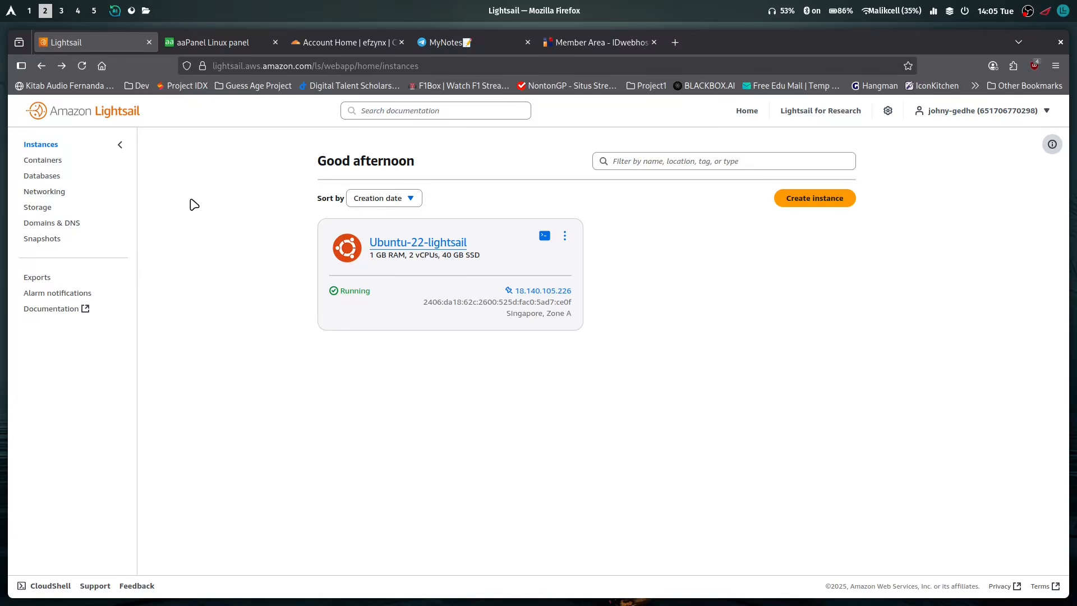
View Lightsail's Domains & DNS page, and switch to aaPanel to view its Domains section and Domain Management list
click(45, 223)
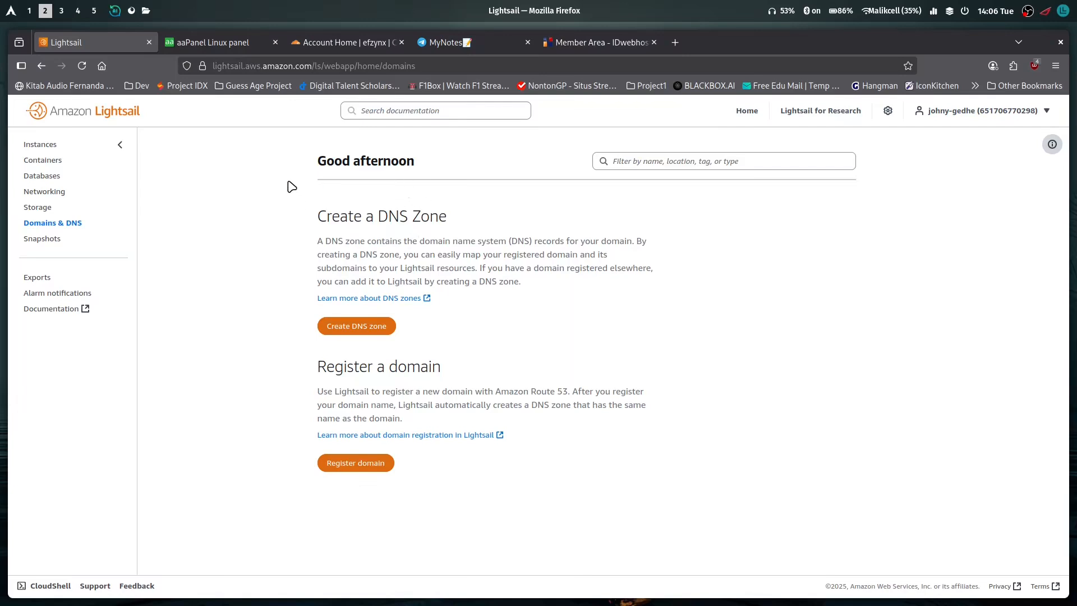
click(234, 44)
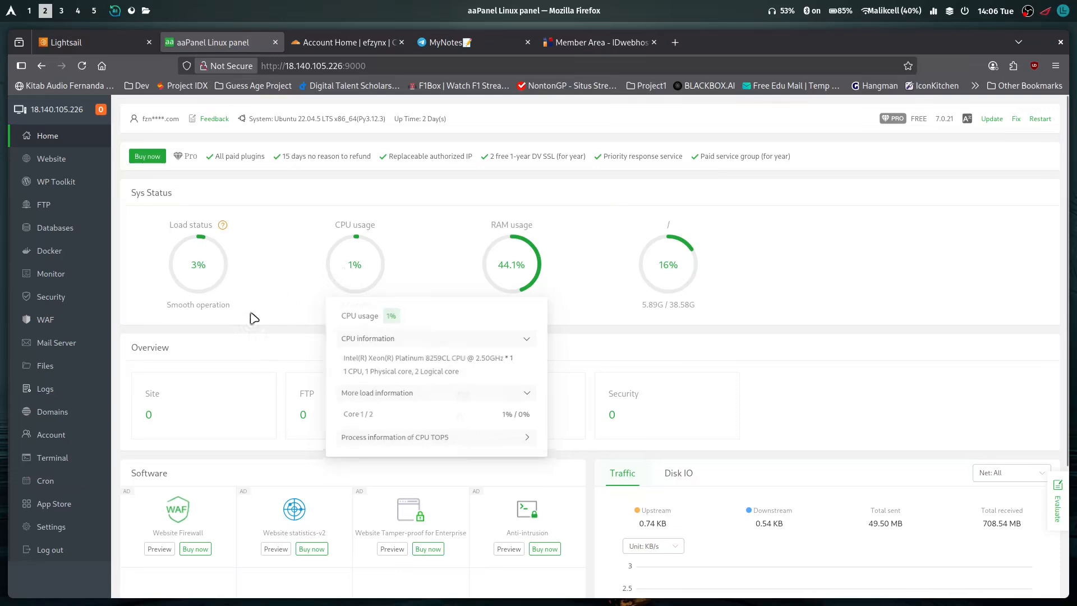
click(69, 413)
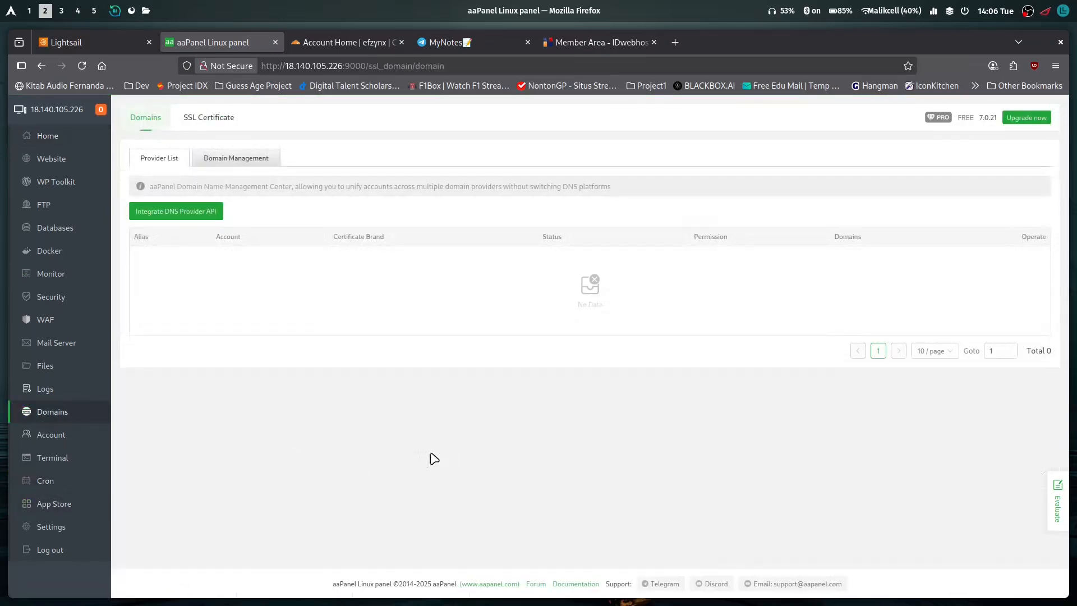
click(227, 159)
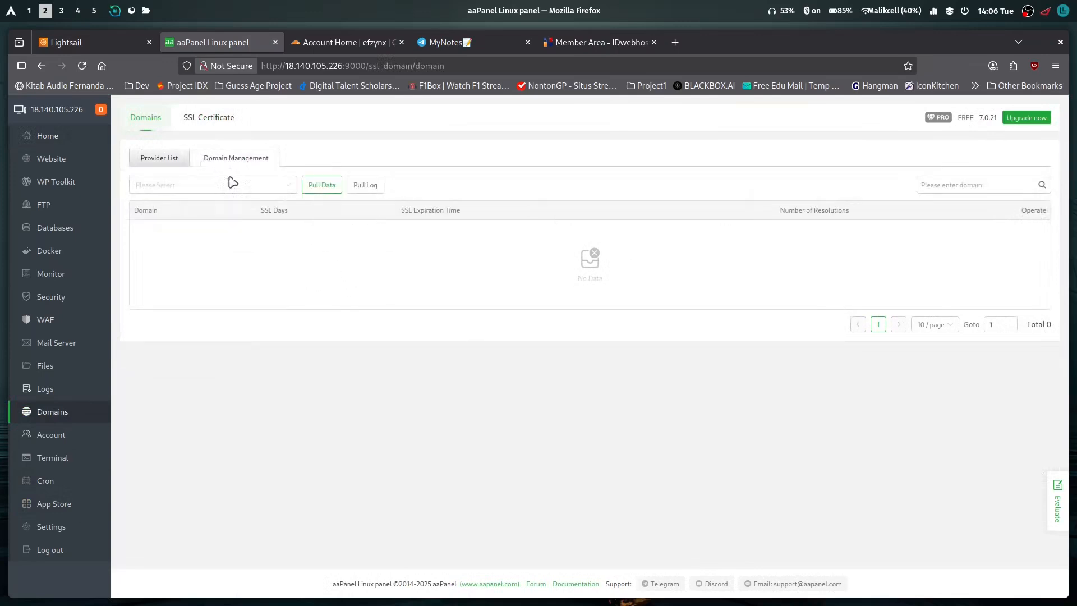
Compare Lightsail's DNS zone options with the DNS provider list in aaPanel's Domains section
click(76, 37)
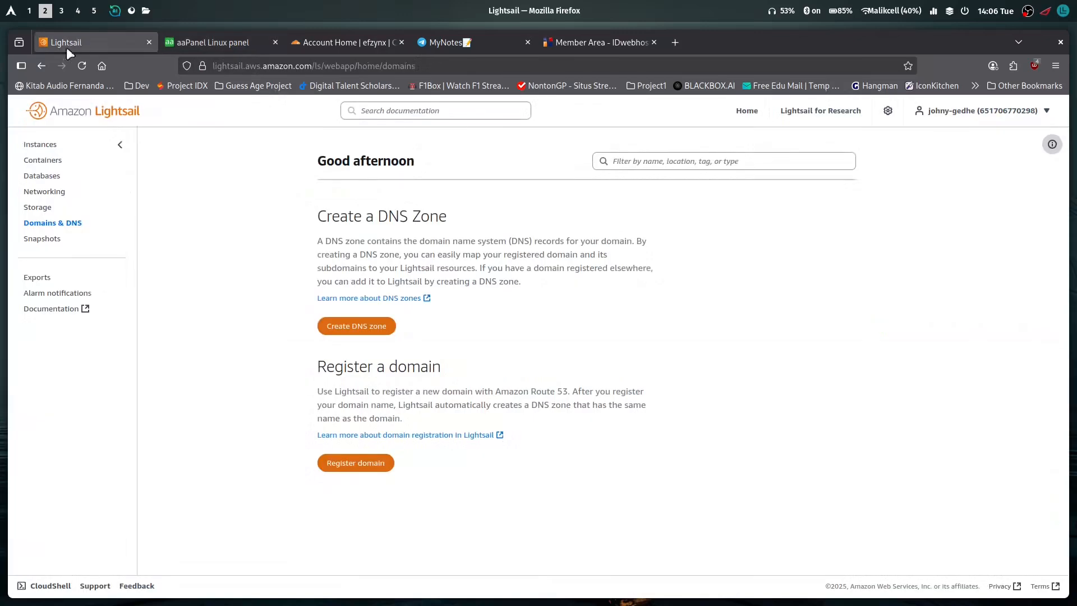
click(218, 45)
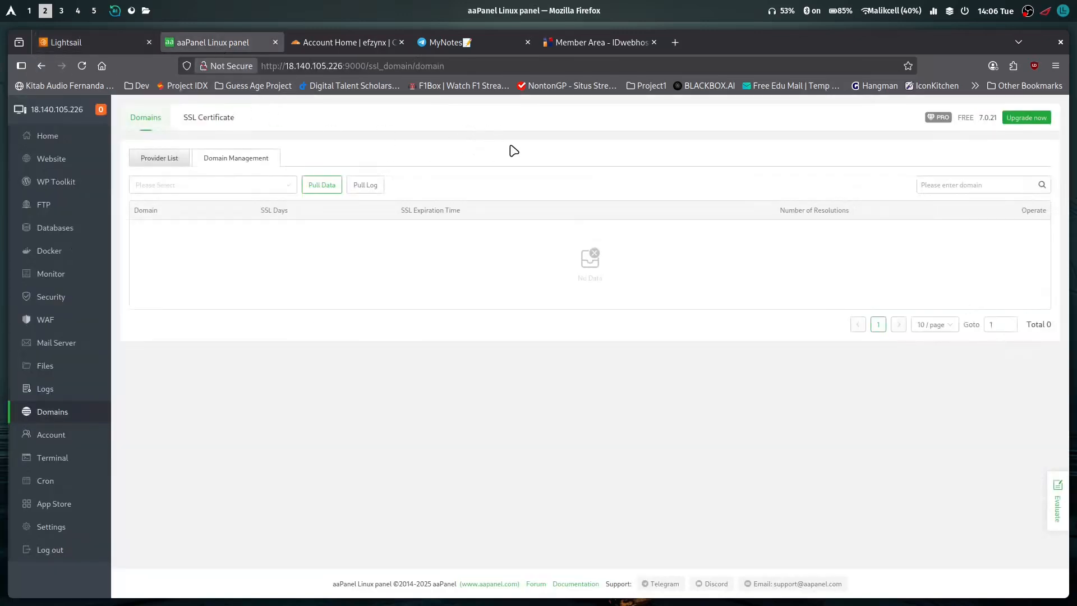
mouse_move(337, 38)
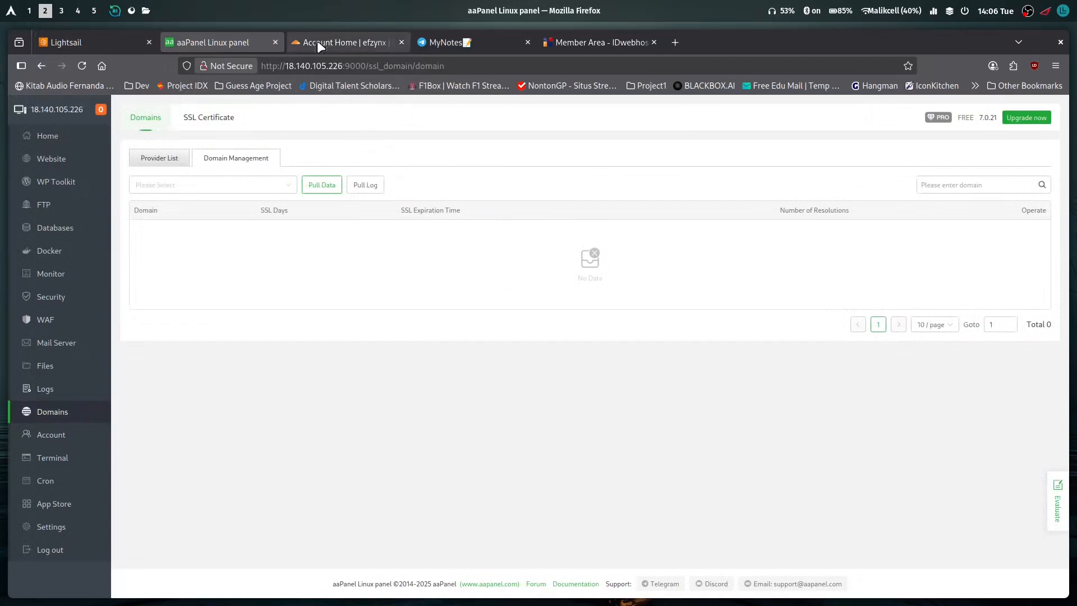
click(159, 159)
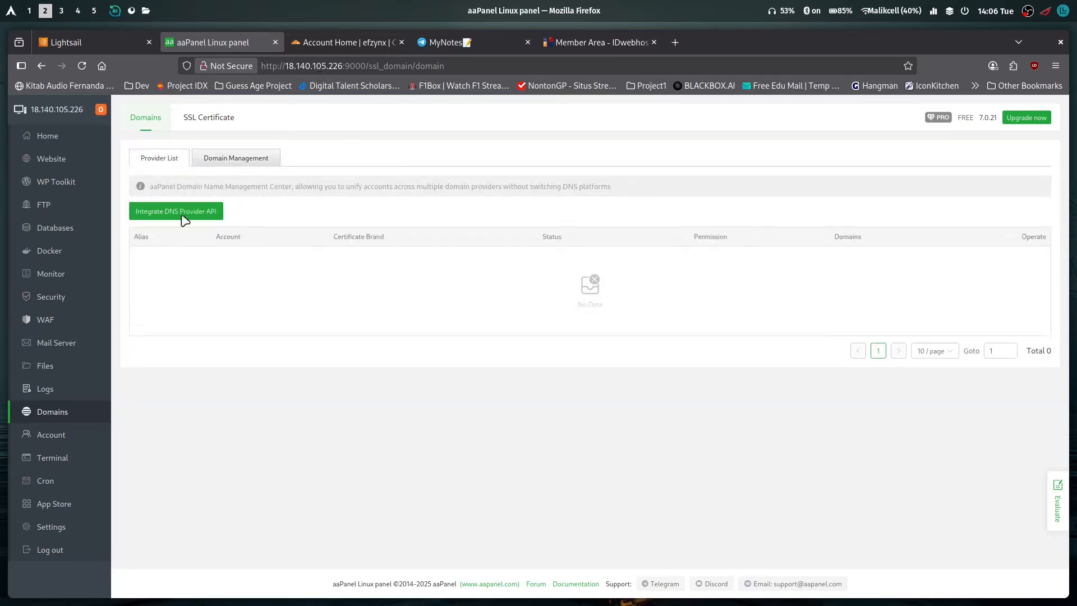
click(111, 47)
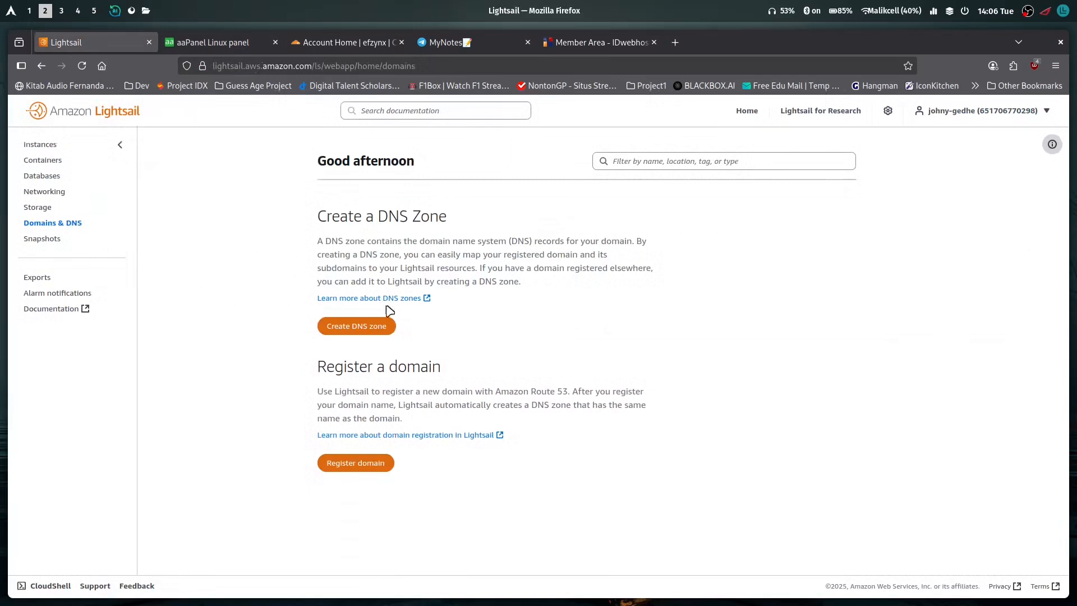
click(230, 45)
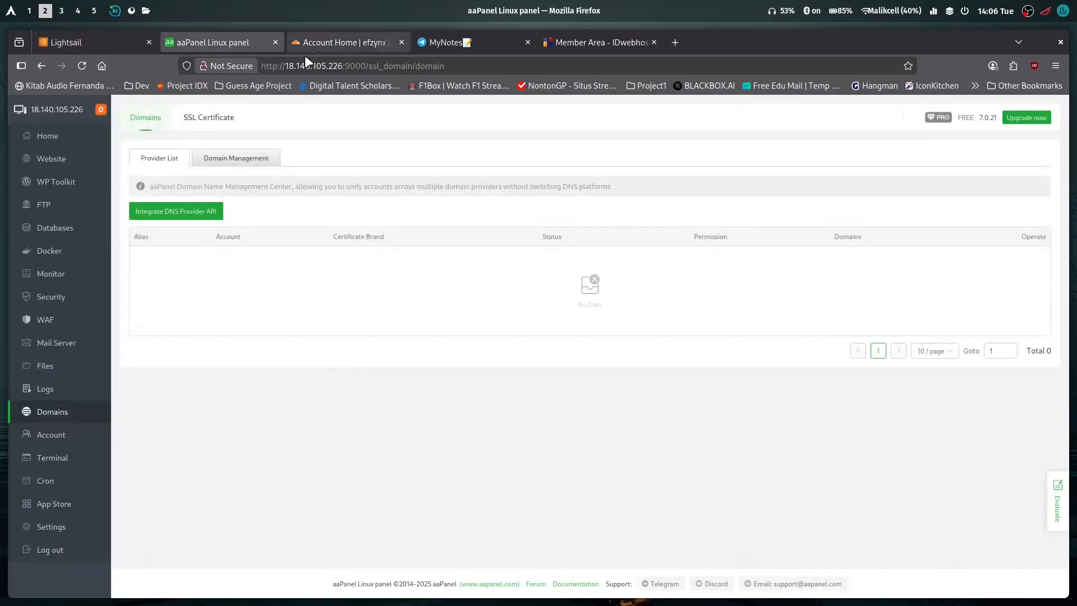
Inspect the server IP in the aaPanel page address, and look back at Lightsail's domain options before returning to aaPanel
click(289, 65)
click(289, 65)
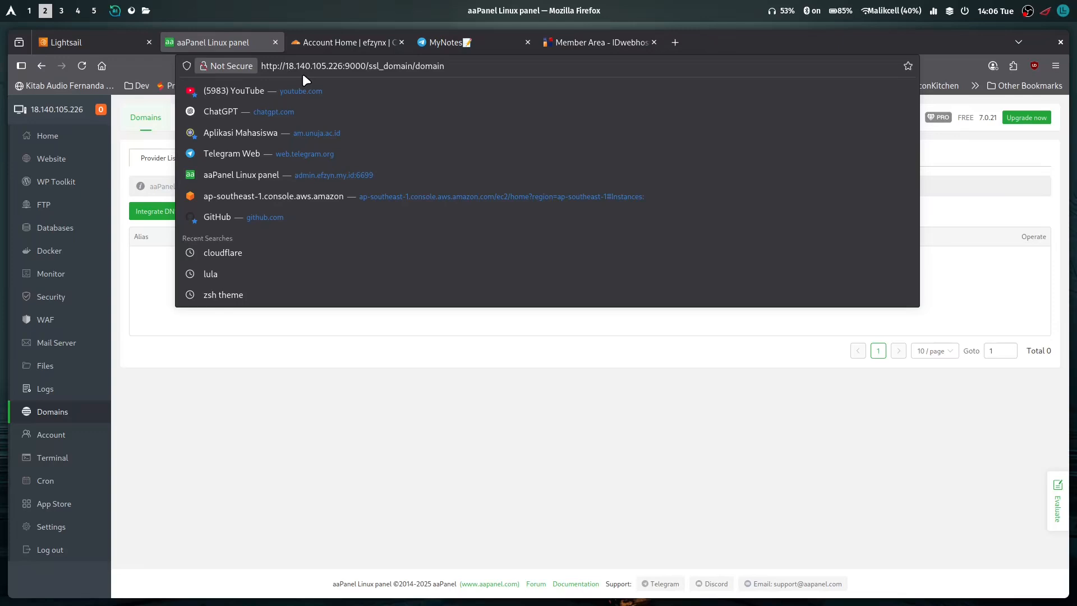
drag(284, 68, 307, 76)
click(276, 436)
click(65, 41)
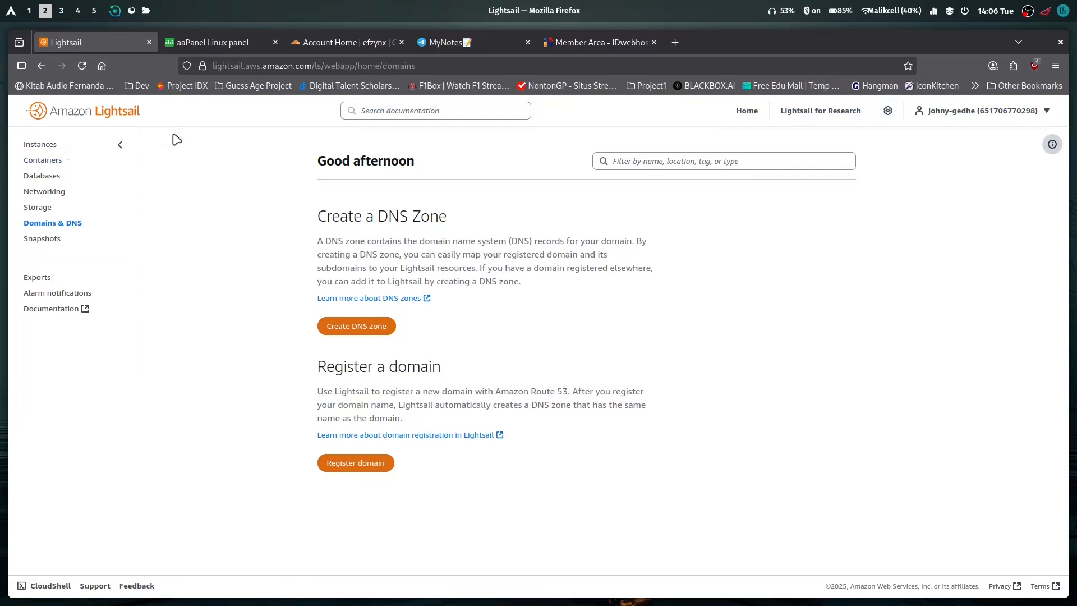
click(227, 45)
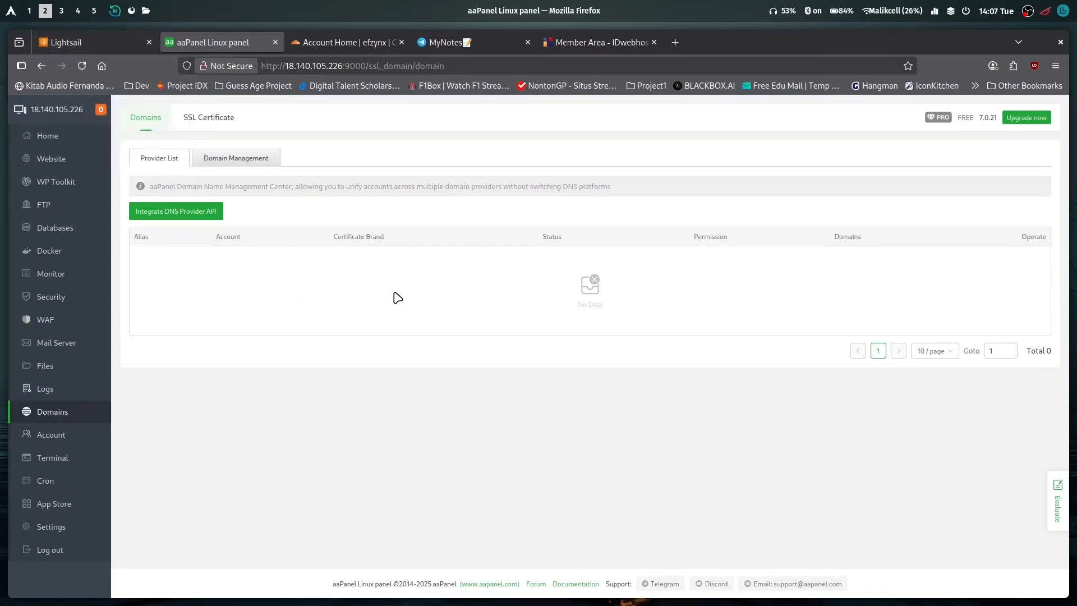
Check the domain list in the Cloudflare account, and inspect the DNS provider API integration form in aaPanel
click(354, 42)
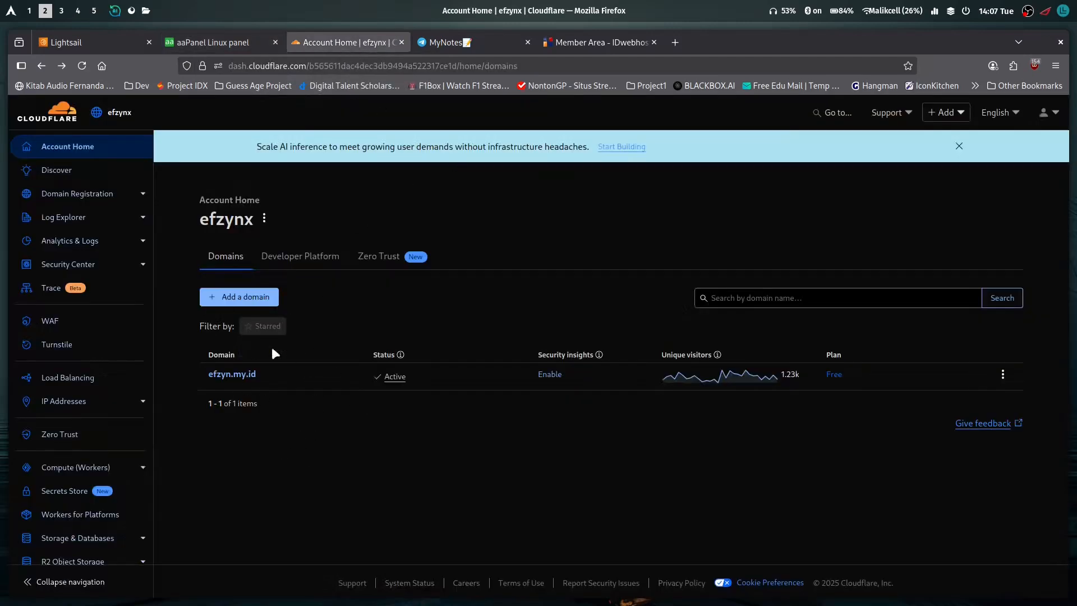
click(212, 44)
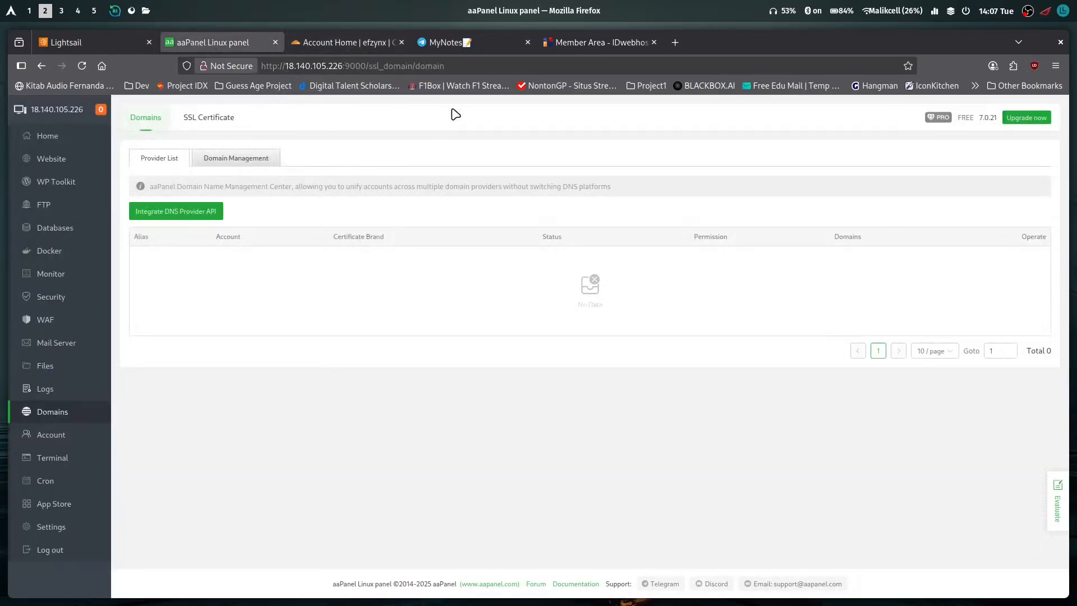
click(171, 219)
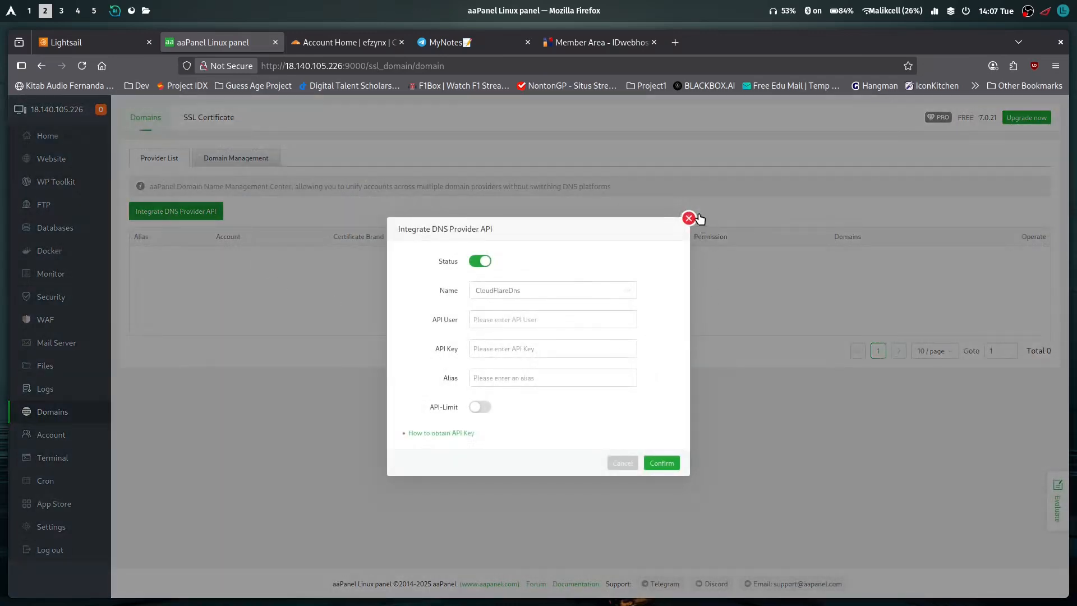
click(689, 218)
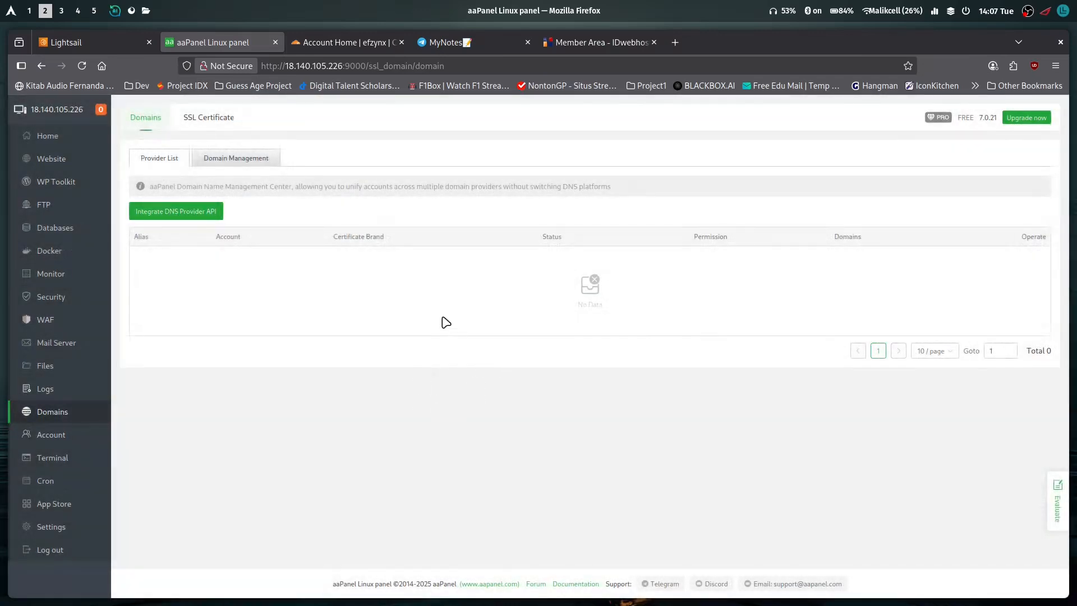
click(370, 44)
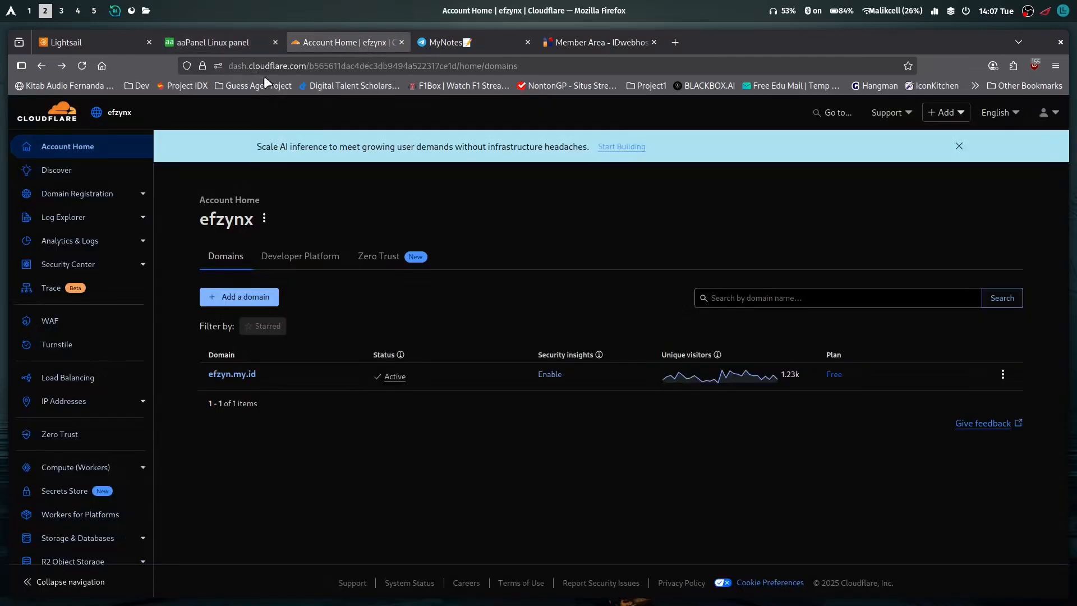
click(66, 42)
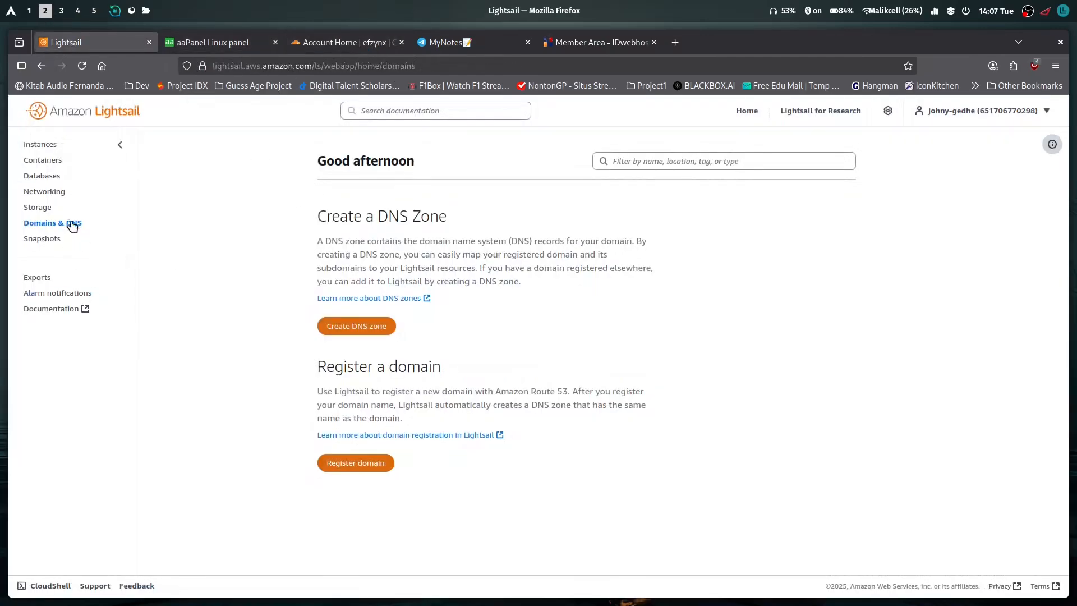
click(220, 45)
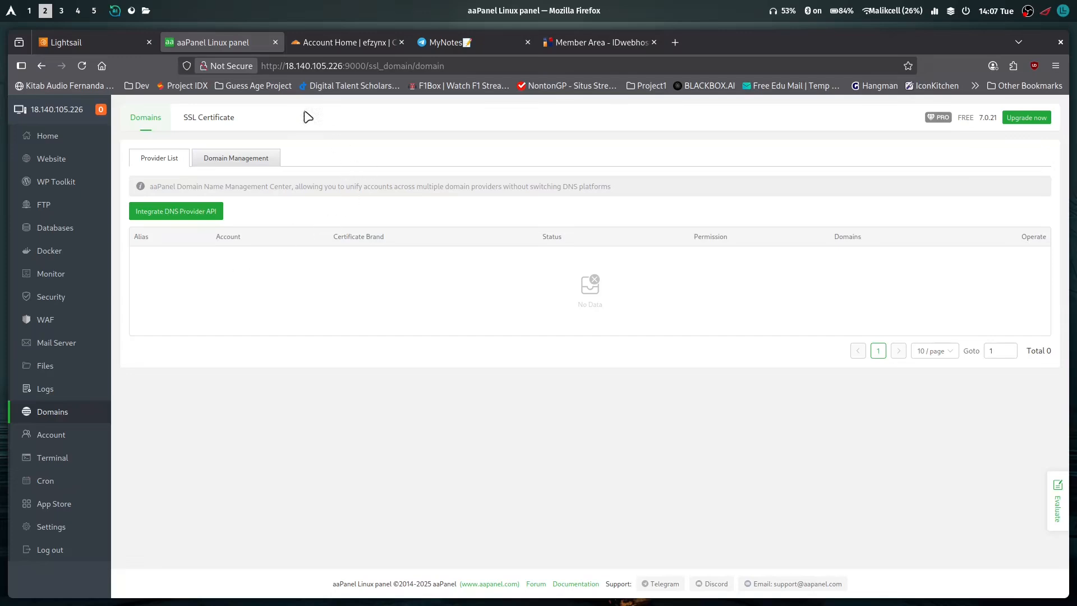
click(106, 40)
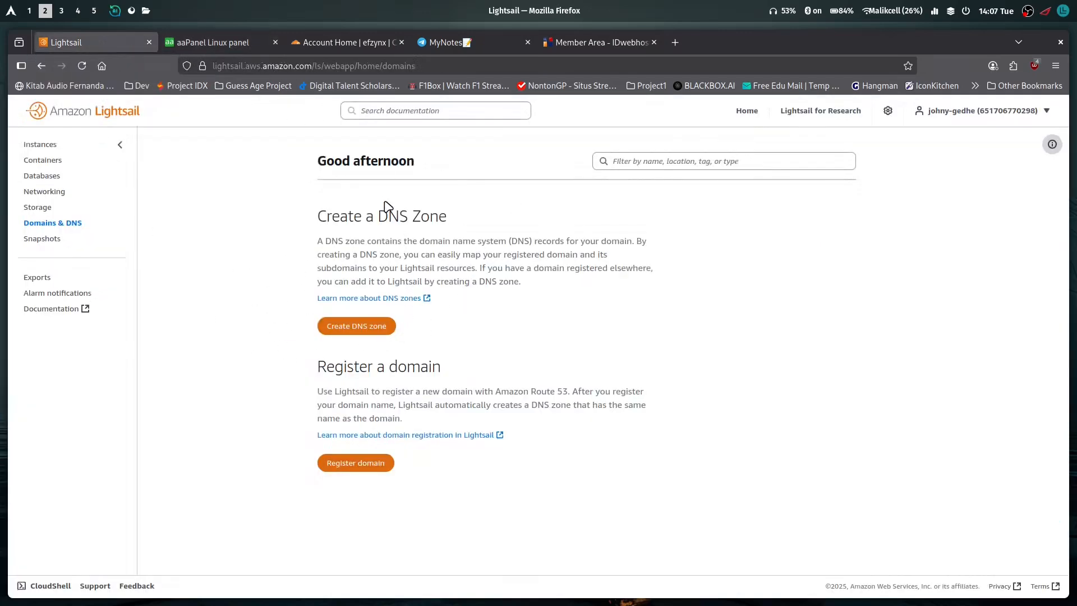
Return to aaPanel and examine which DNS providers its API integration form supports, closing the form without saving
click(190, 42)
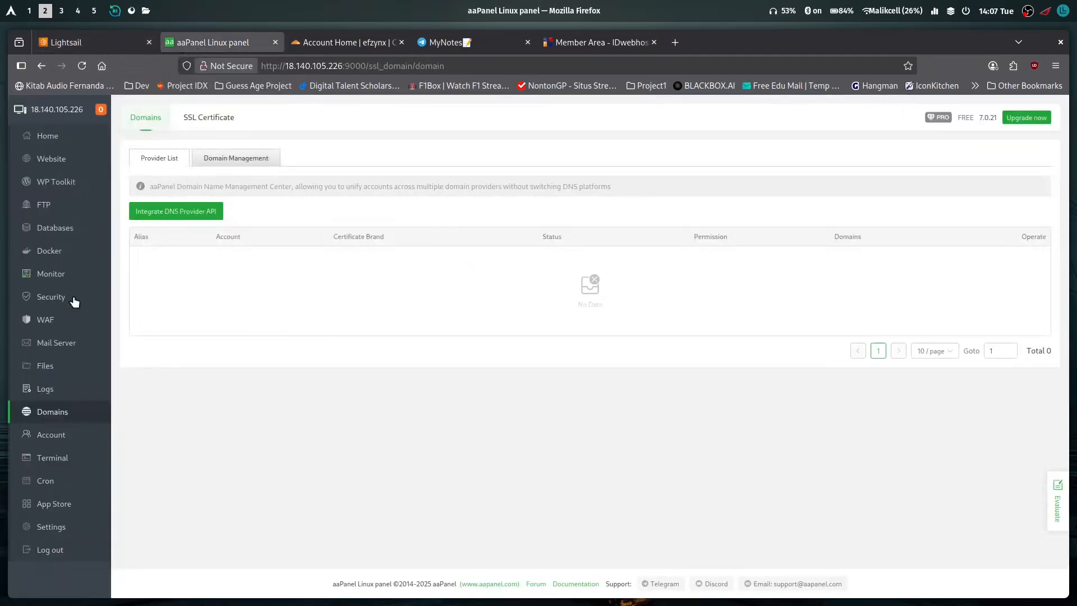
click(168, 217)
click(577, 292)
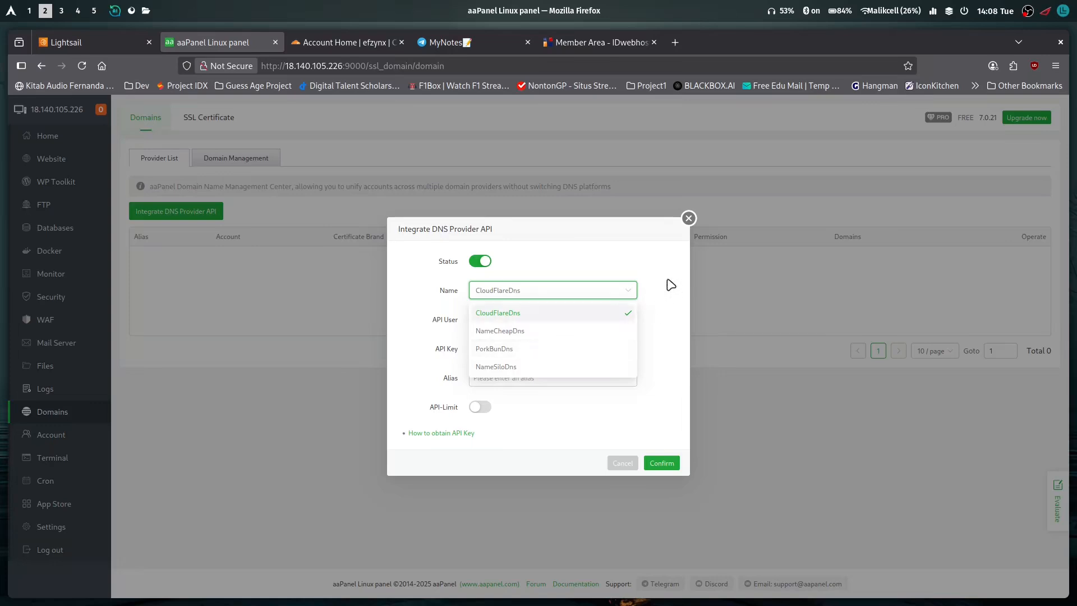
click(689, 218)
Revisit Lightsail's DNS page briefly, and view the PHP project website list in aaPanel
click(110, 48)
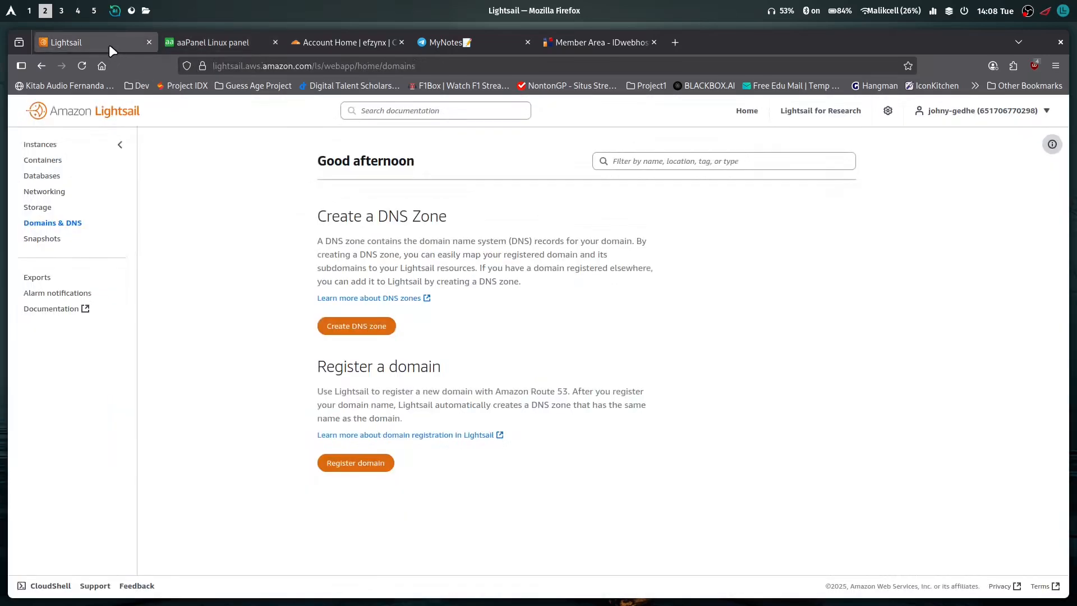
click(213, 43)
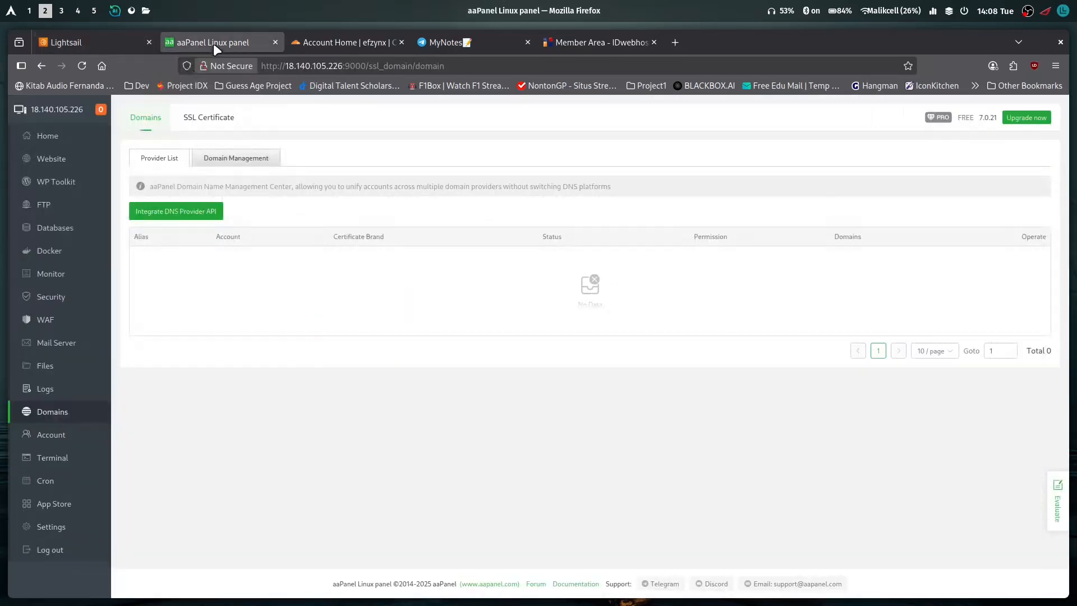
click(60, 162)
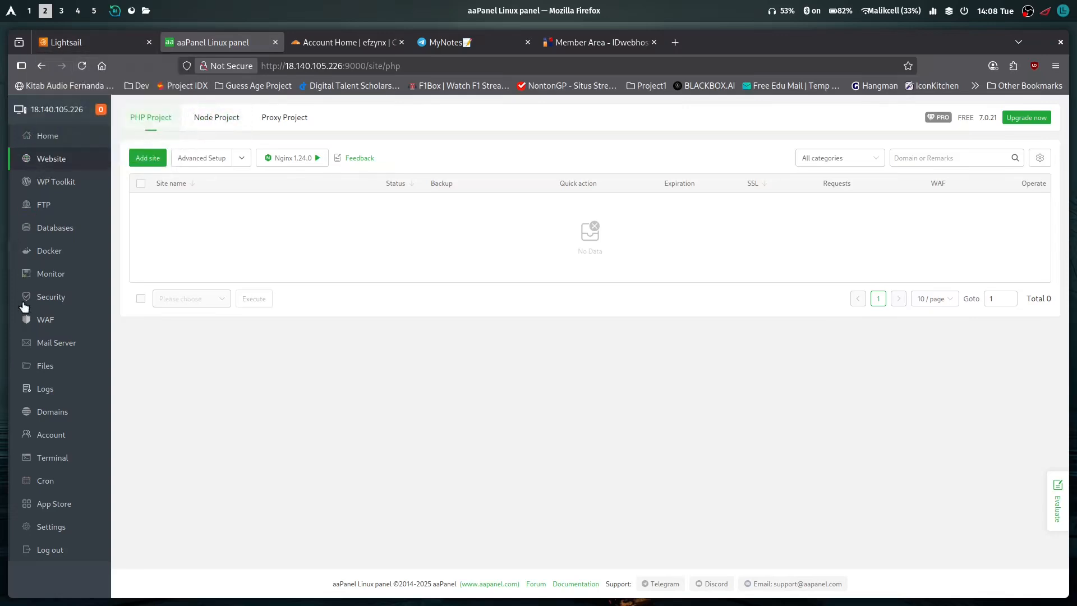
click(185, 42)
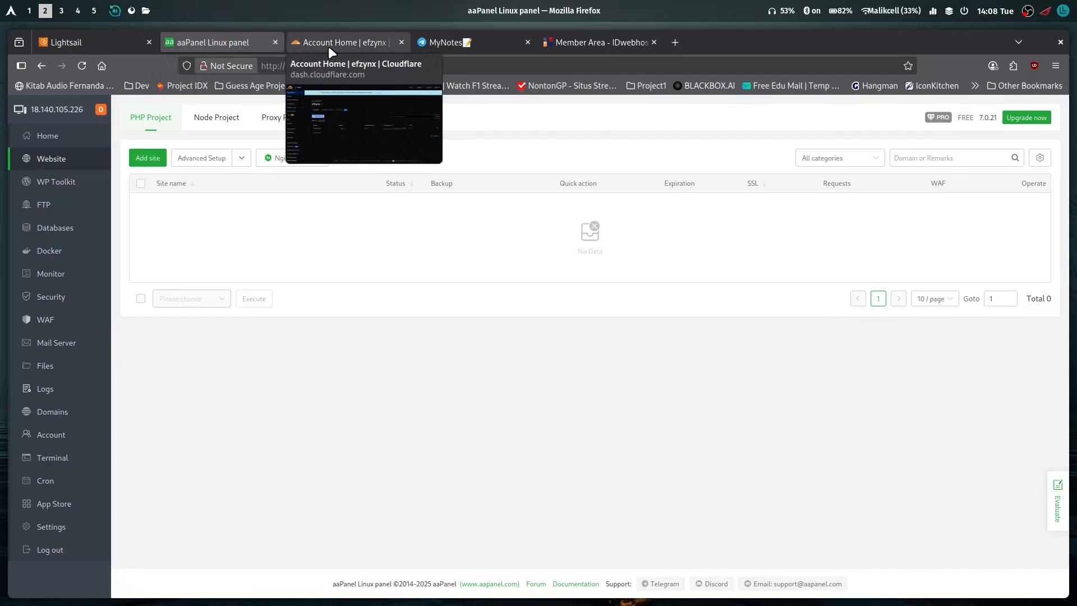
key(super+3)
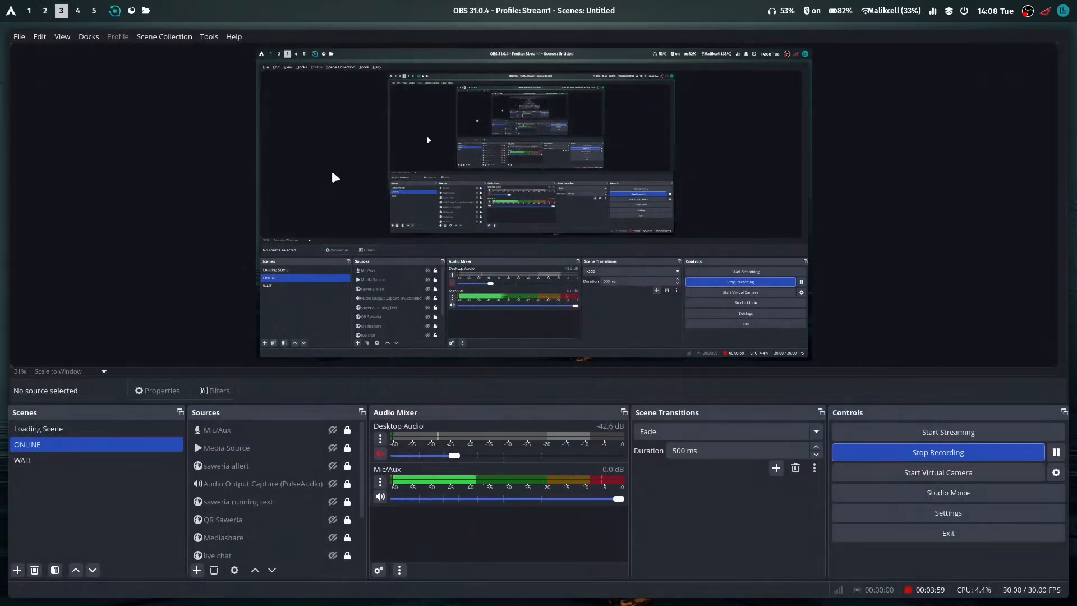
key(super+2)
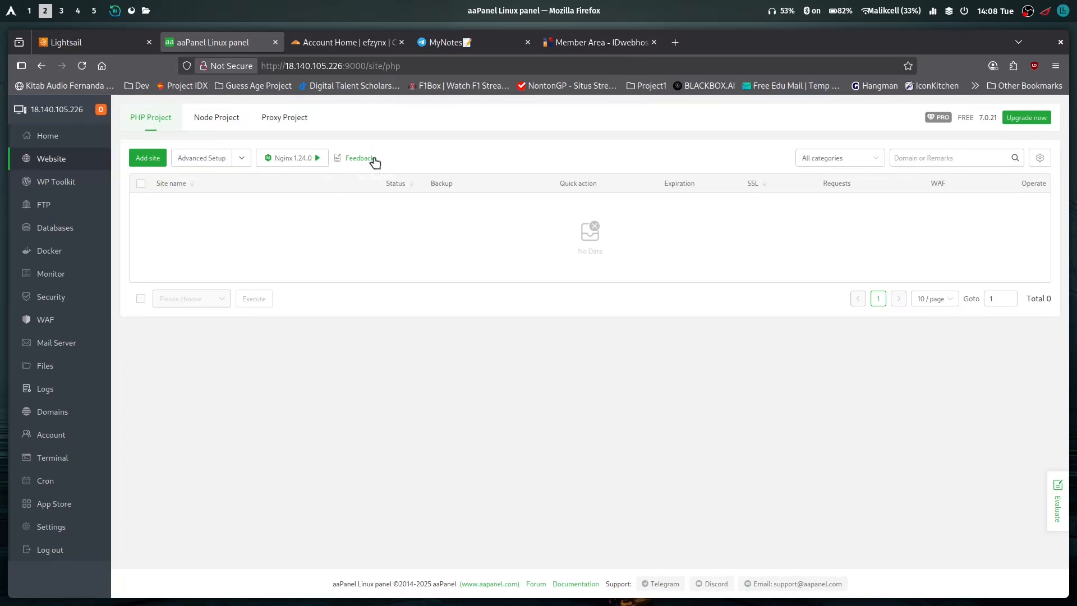
Check the Cloudflare account's domain list, and switch to the IDwebhost member area to view the summary of namida.my.id
click(335, 42)
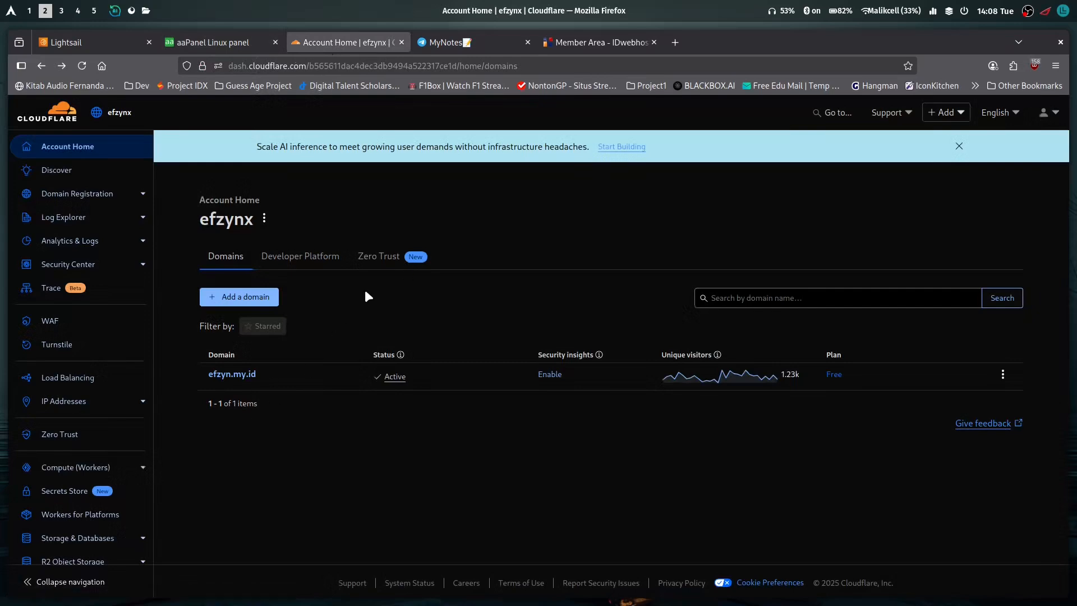
click(598, 42)
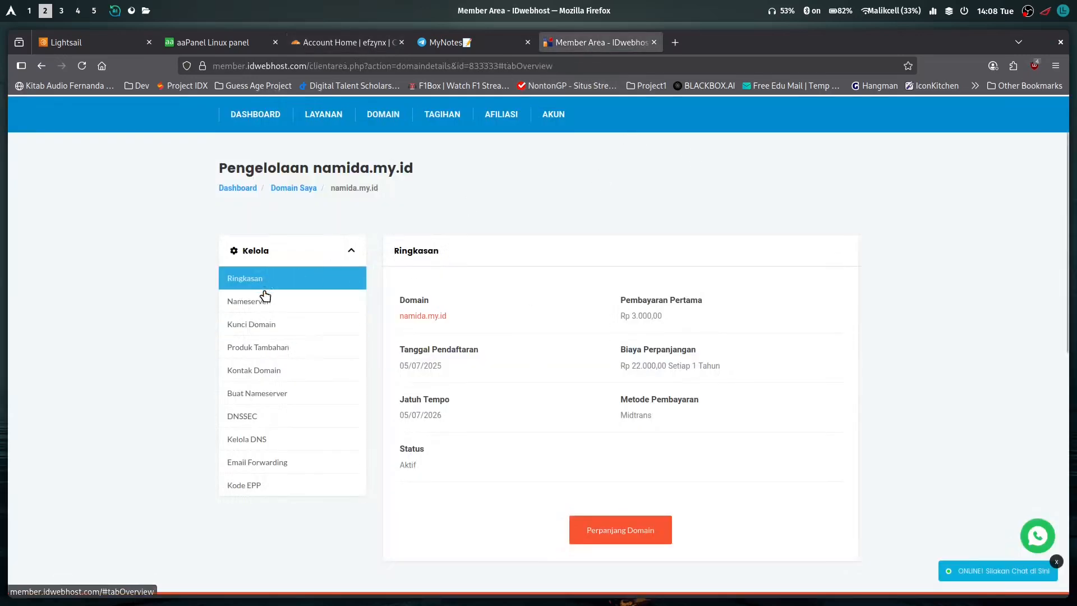
drag(460, 319, 396, 316)
click(467, 316)
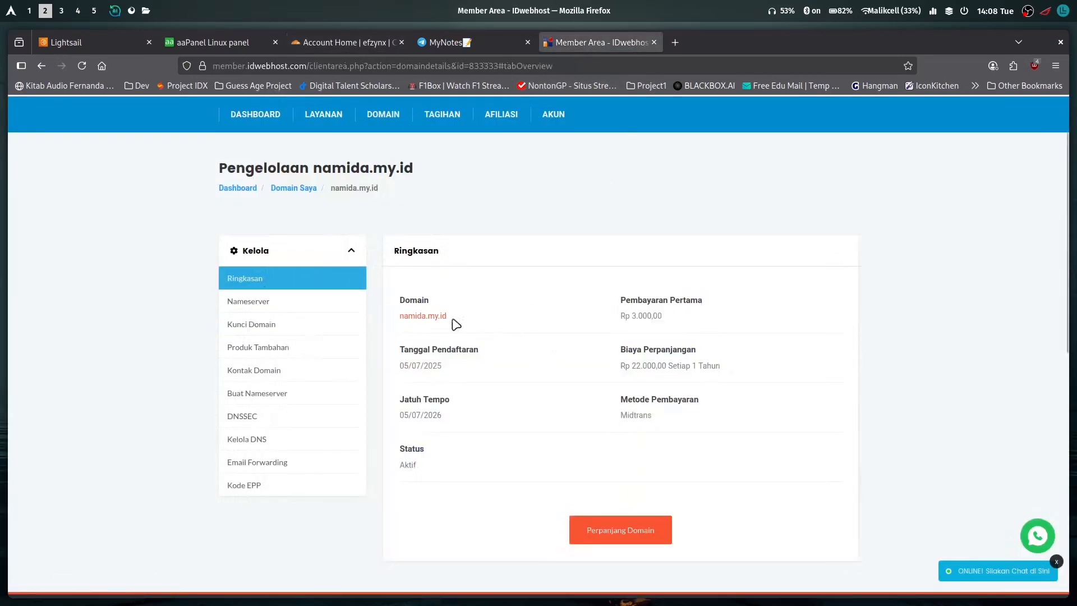
Open the nameserver settings of namida.my.id and examine the custom nameservers entered there
click(263, 305)
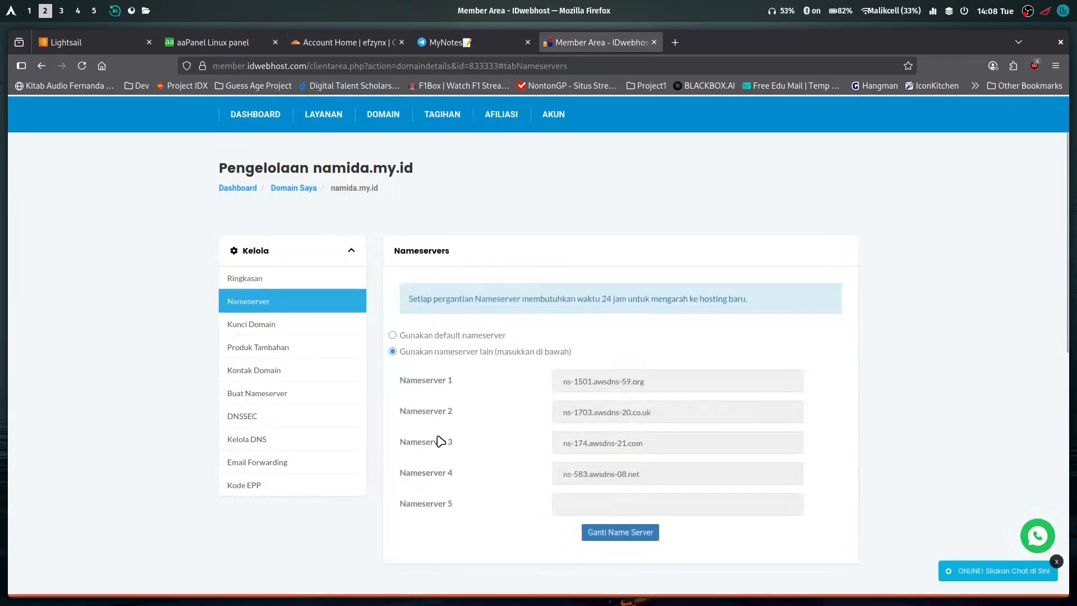
scroll(497, 425, down, 3)
drag(666, 333, 555, 269)
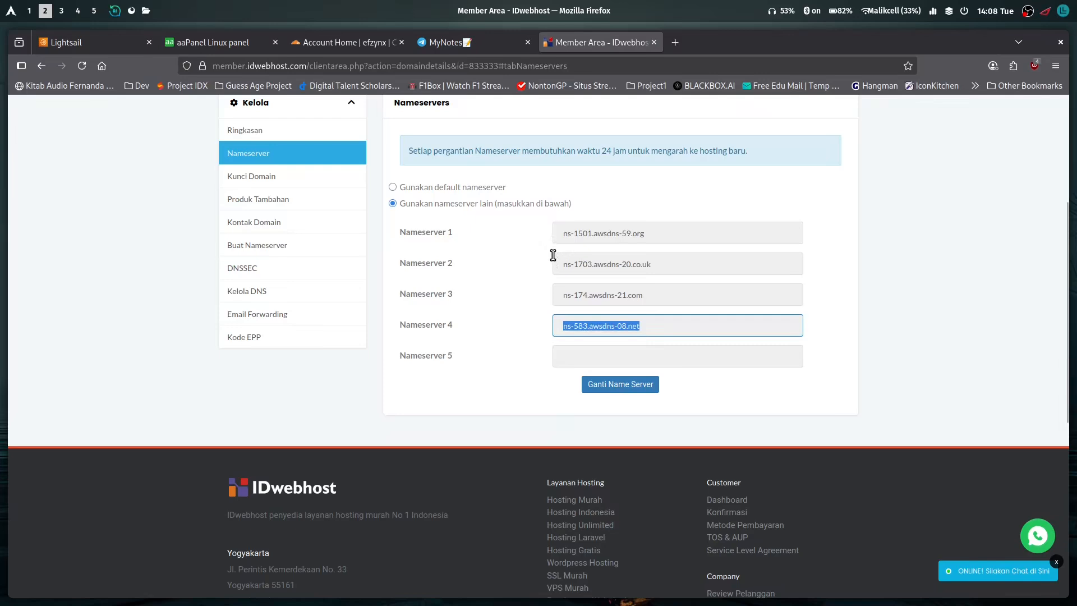
click(675, 283)
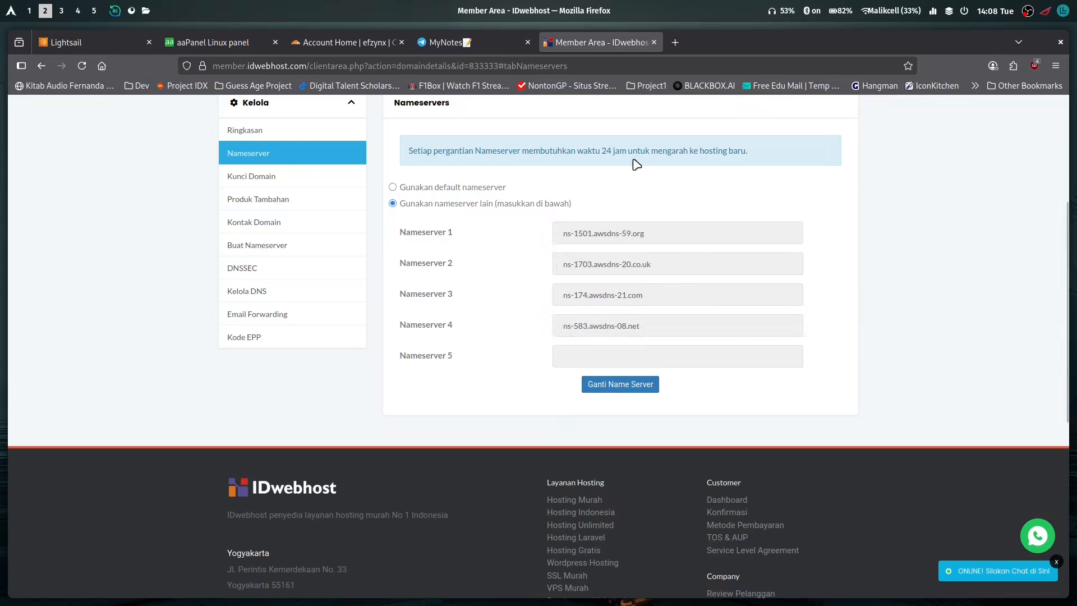
Switch to Cloudflare and open the form for connecting an existing domain
click(383, 45)
click(247, 297)
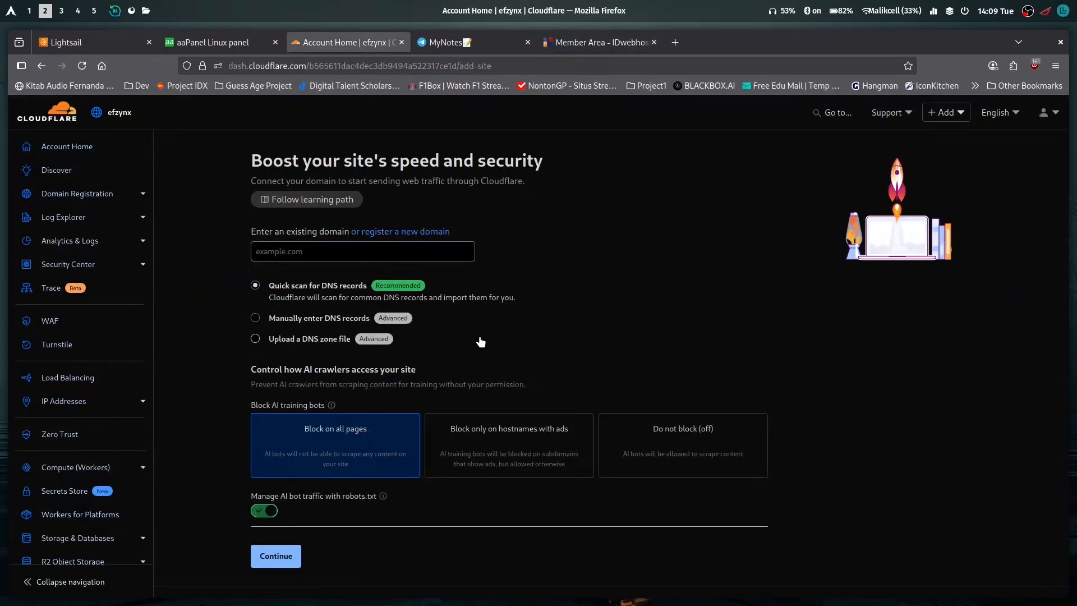
click(334, 259)
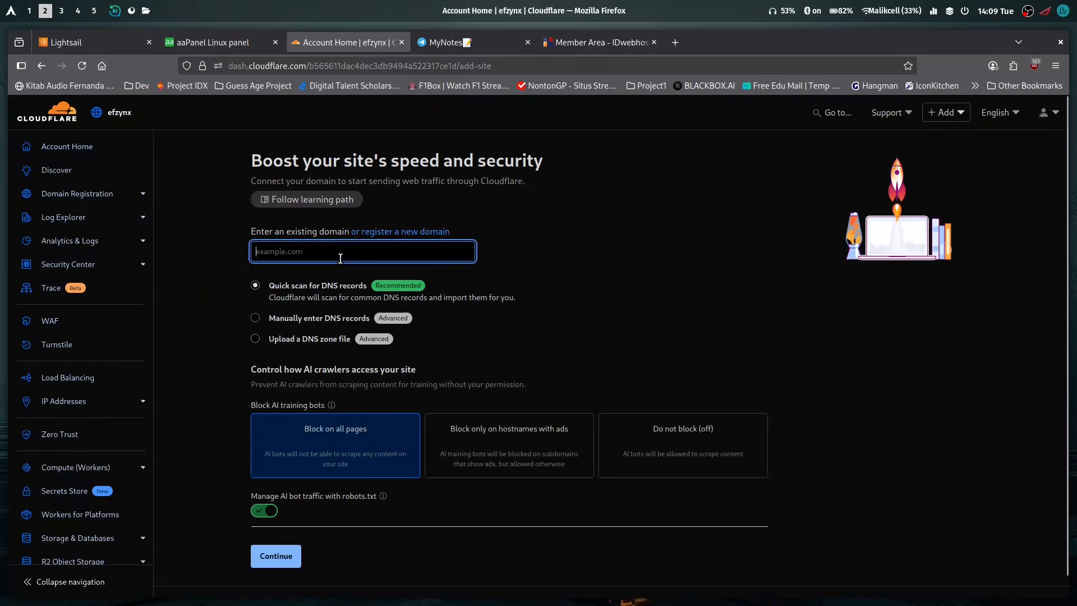
click(401, 290)
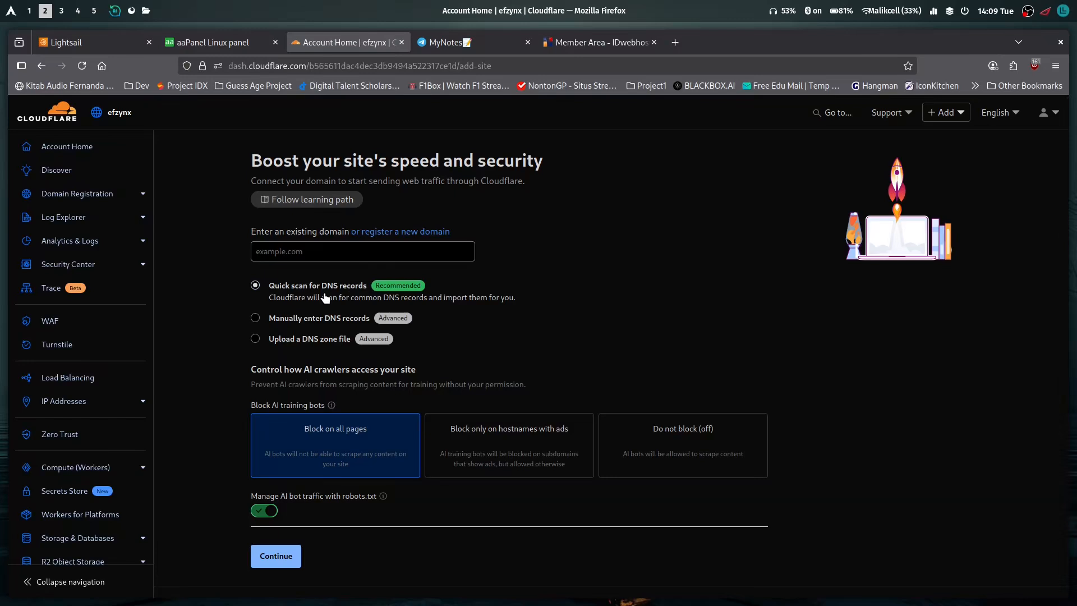
Examine the description of the recommended quick scan option for DNS records
drag(339, 286, 292, 288)
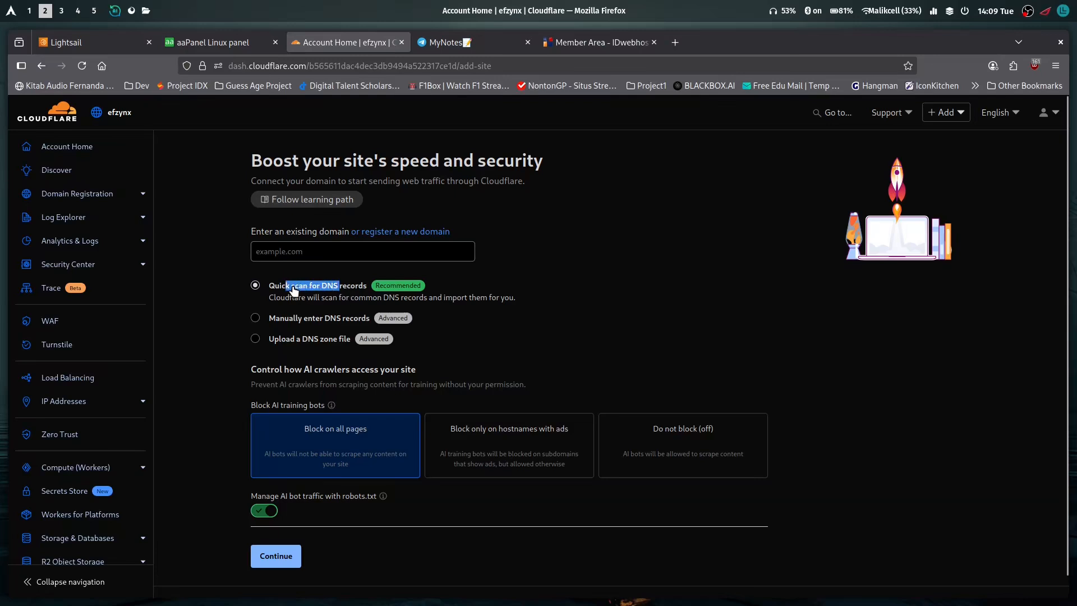
click(338, 291)
drag(269, 299, 502, 304)
drag(430, 299, 420, 301)
click(393, 304)
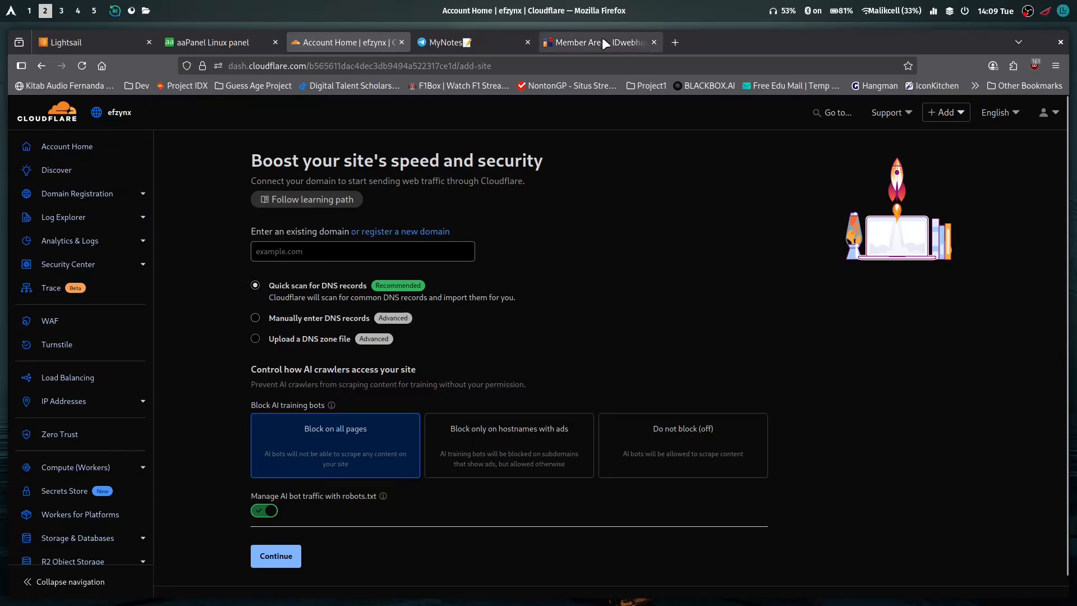
drag(447, 300, 516, 300)
click(488, 300)
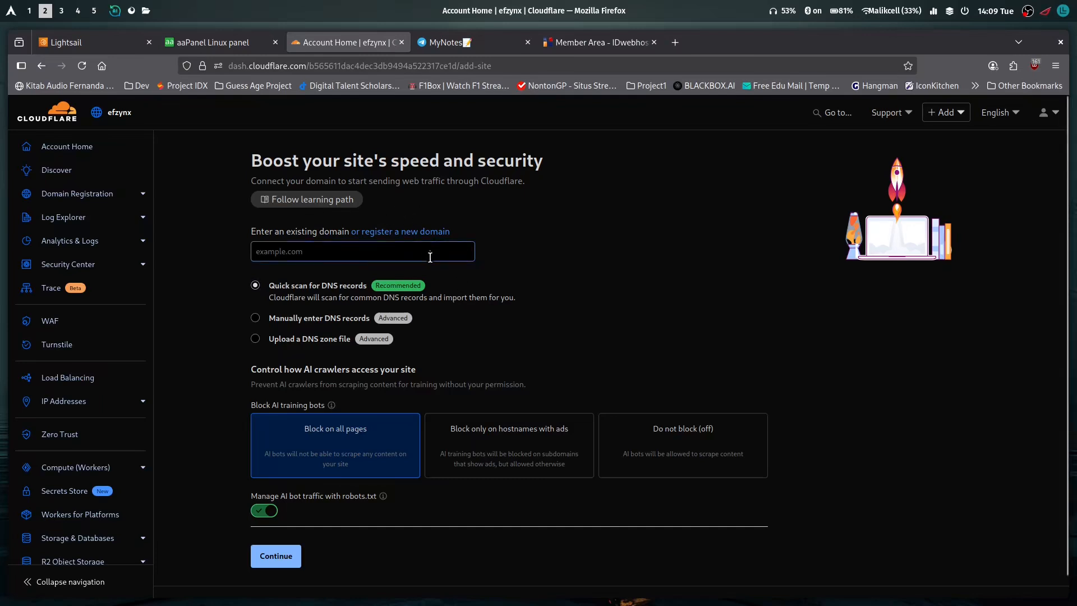
triple_click(455, 301)
click(484, 304)
Compare manual DNS record entry with the quick scan, keep the quick scan selected, and recheck the domain's nameservers in IDwebhost
click(413, 262)
click(554, 237)
click(311, 325)
click(255, 285)
click(590, 48)
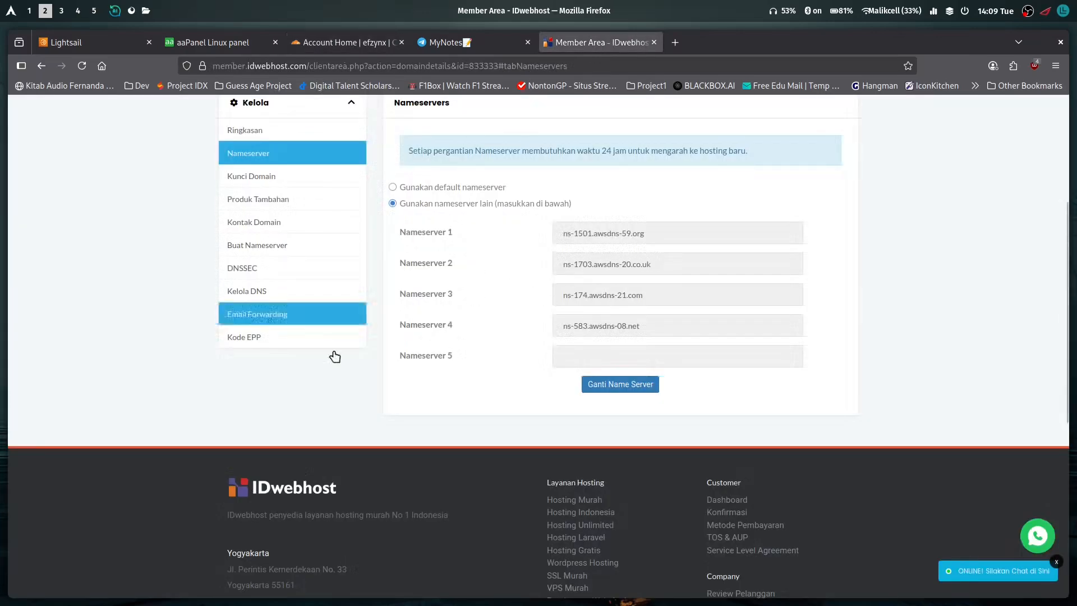
click(353, 44)
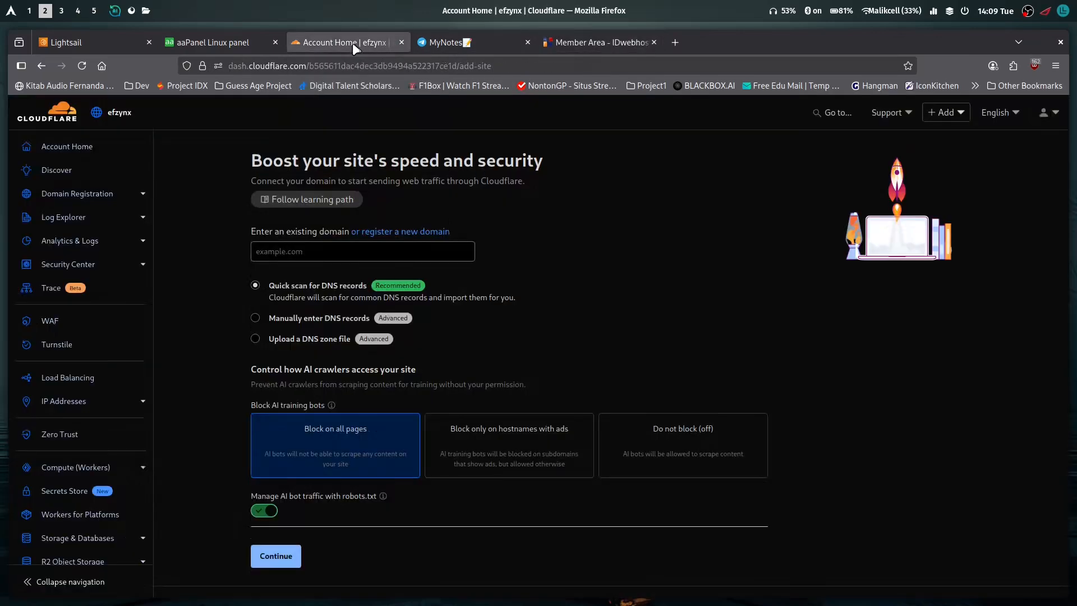
Enter namida.my.id as the existing domain in Cloudflare and continue with the quick scan for DNS records
click(326, 254)
text(namida.my.id)
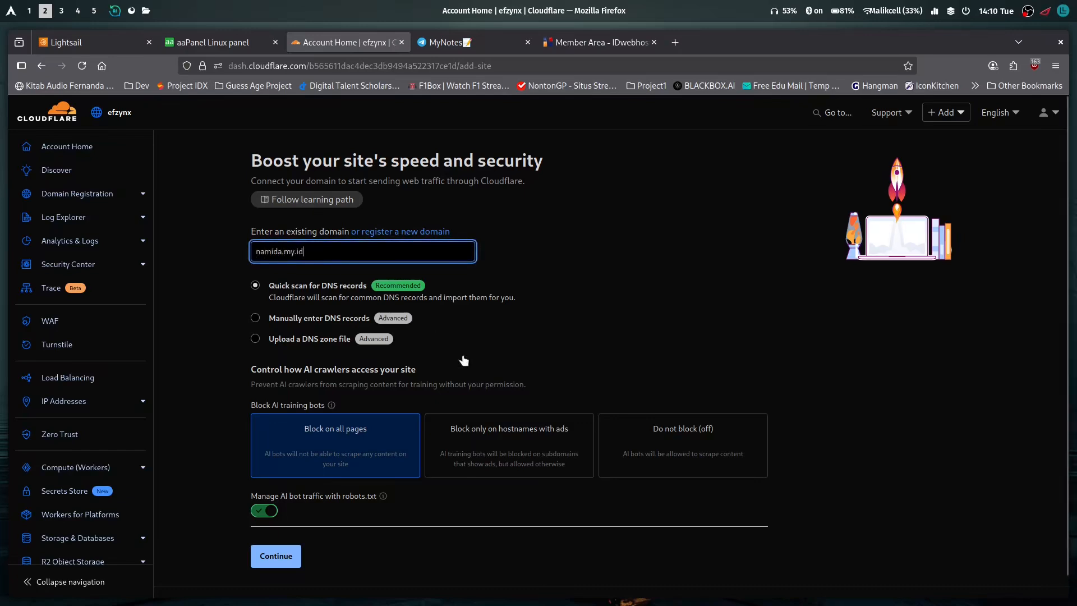
mouse_move(332, 405)
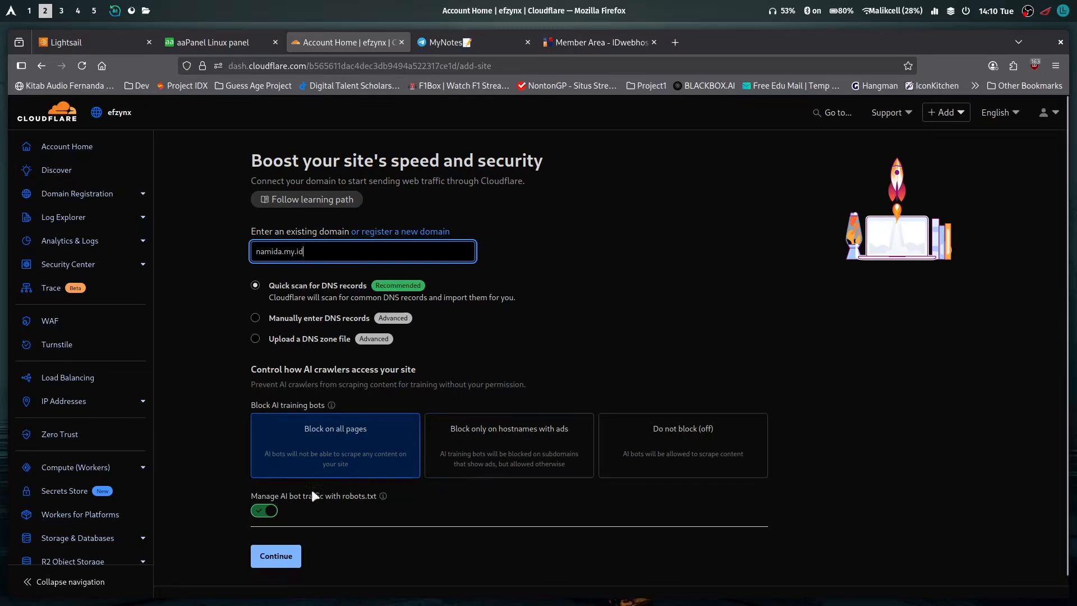
click(285, 554)
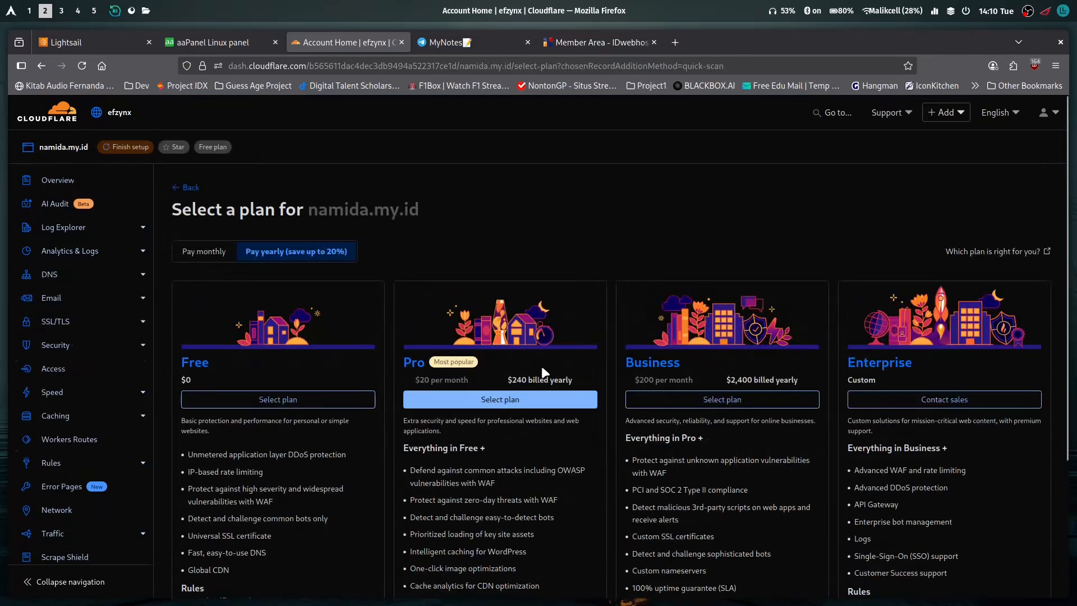
Compare the Cloudflare plans with monthly pricing and select the Free plan for namida.my.id
scroll(250, 436, down, 5)
scroll(265, 422, up, 5)
click(207, 252)
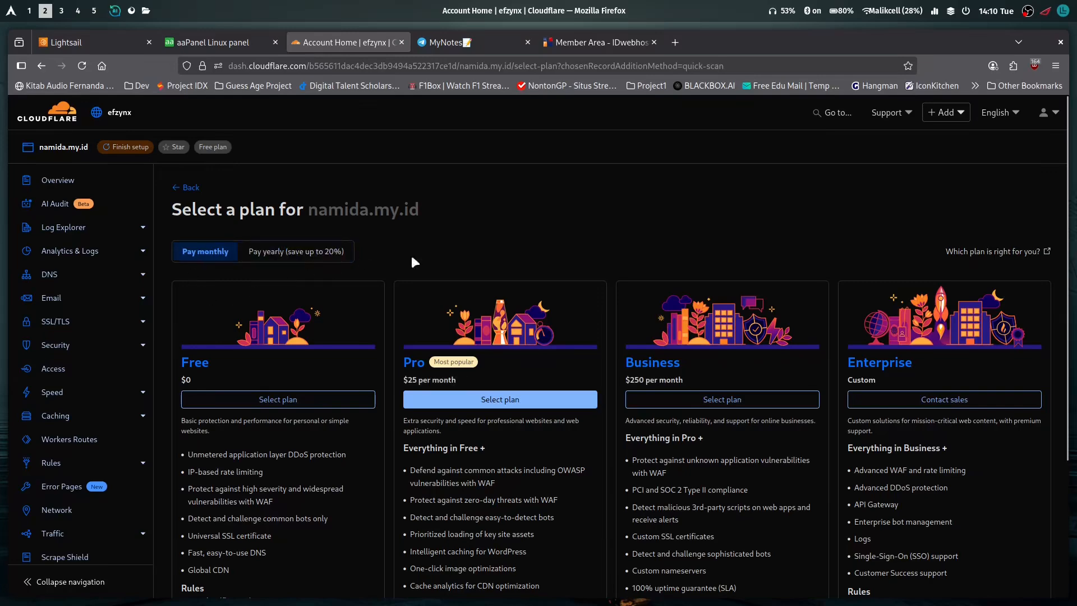
scroll(359, 258, down, 3)
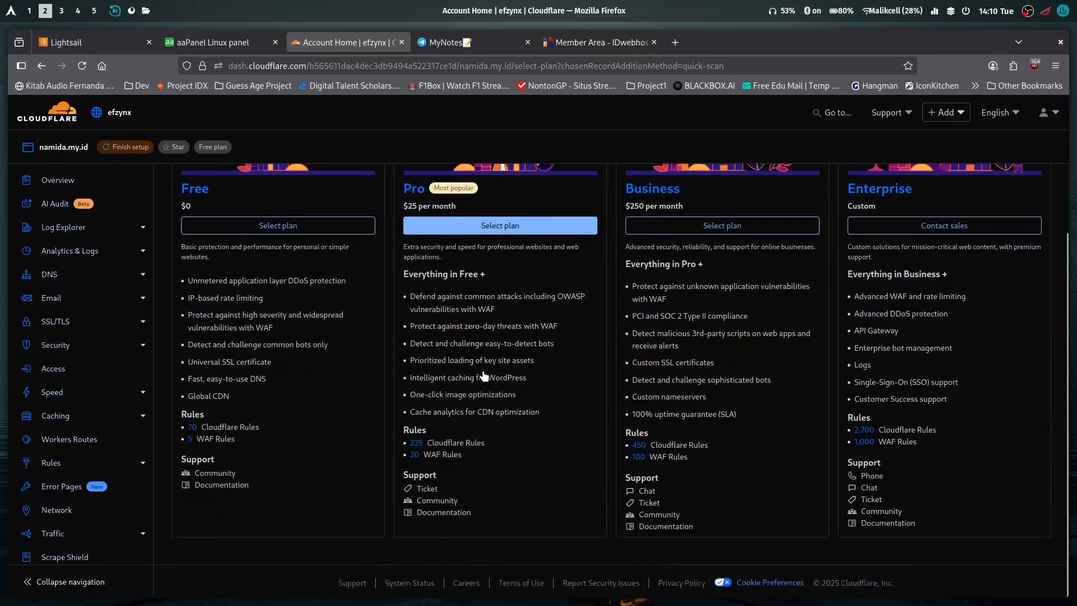
scroll(471, 359, up, 1)
scroll(471, 360, up, 3)
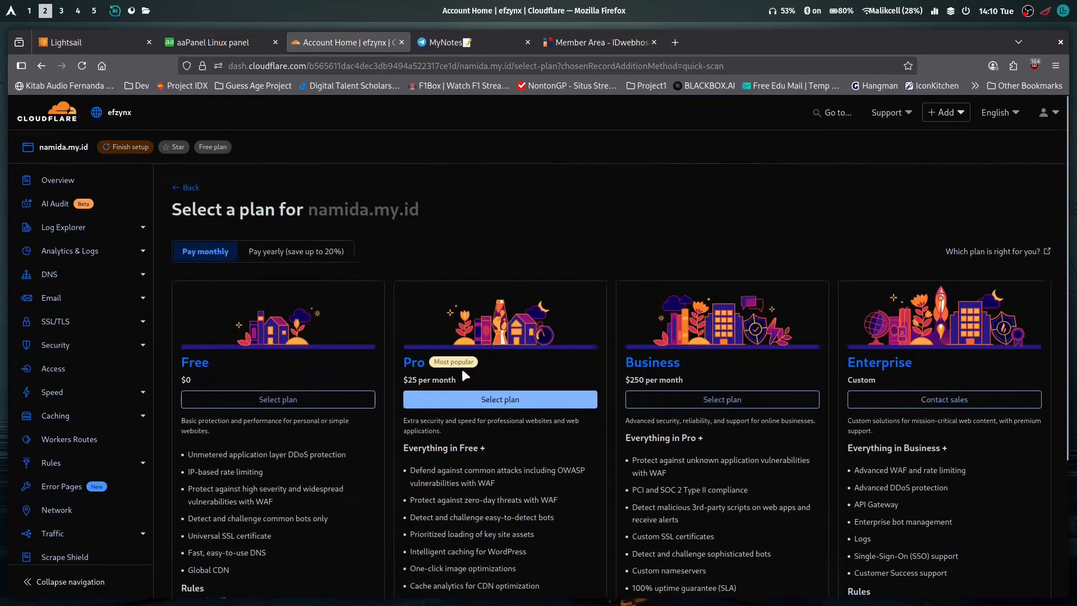
scroll(325, 415, down, 3)
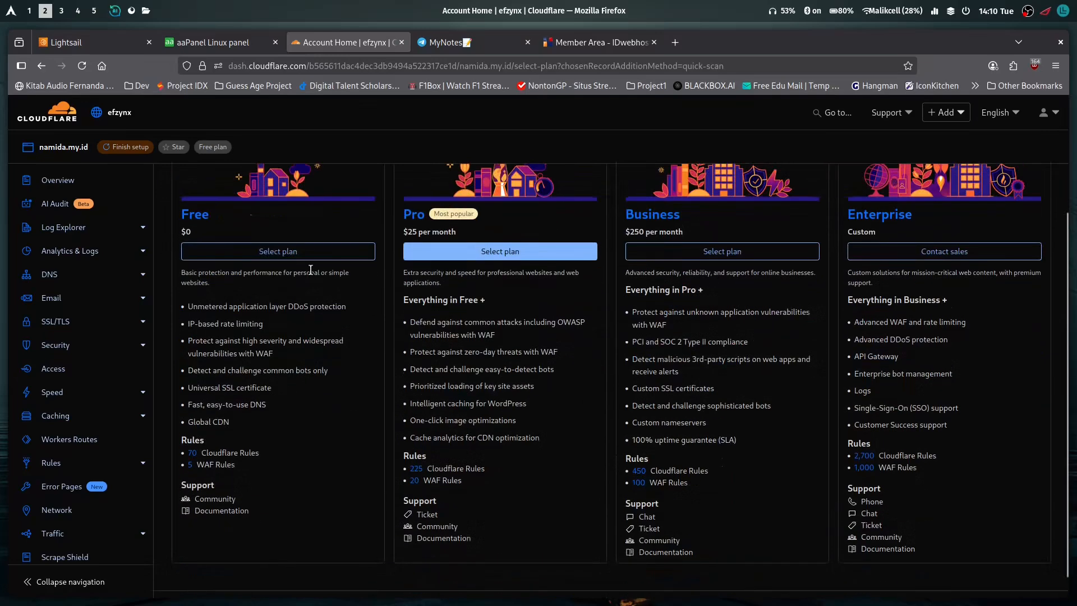
click(267, 251)
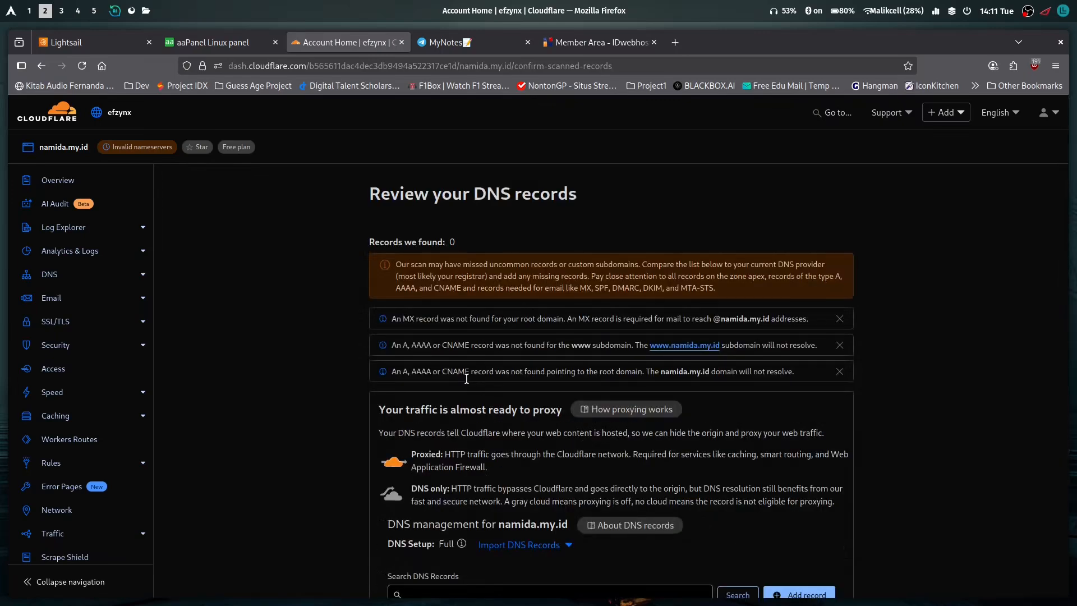
Review the DNS records page for namida.my.id, and back out of continuing to activation without any records
scroll(480, 299, down, 3)
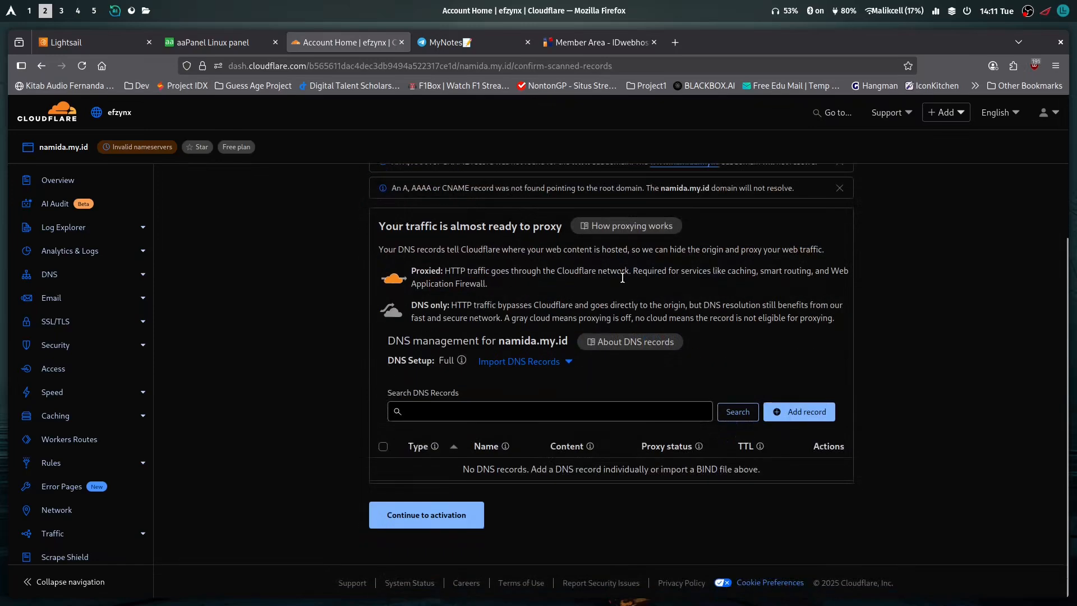
scroll(496, 290, up, 1)
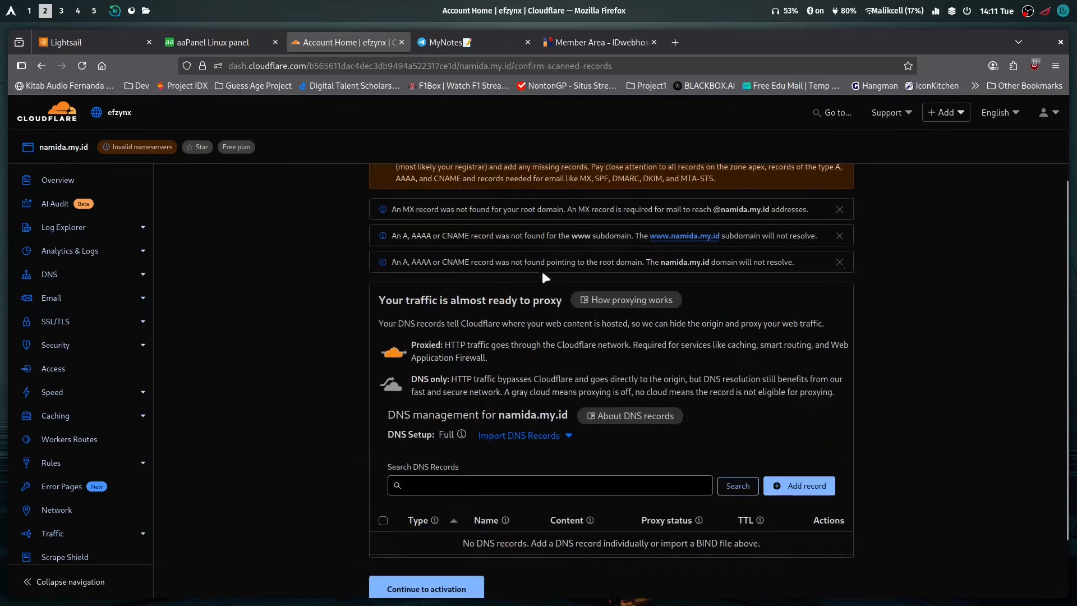
scroll(695, 376, down, 1)
click(393, 513)
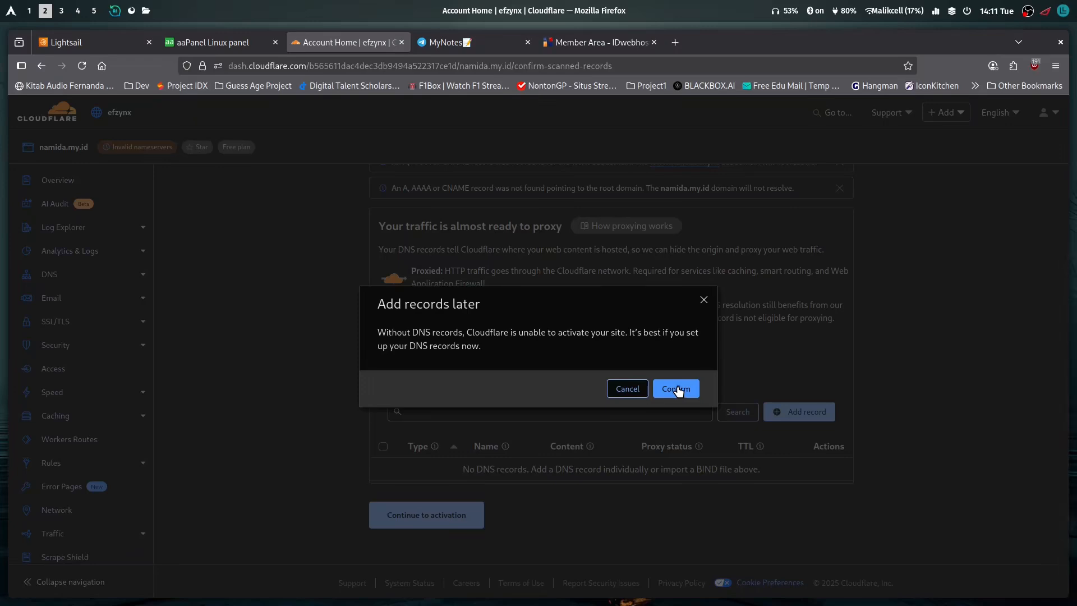
click(704, 300)
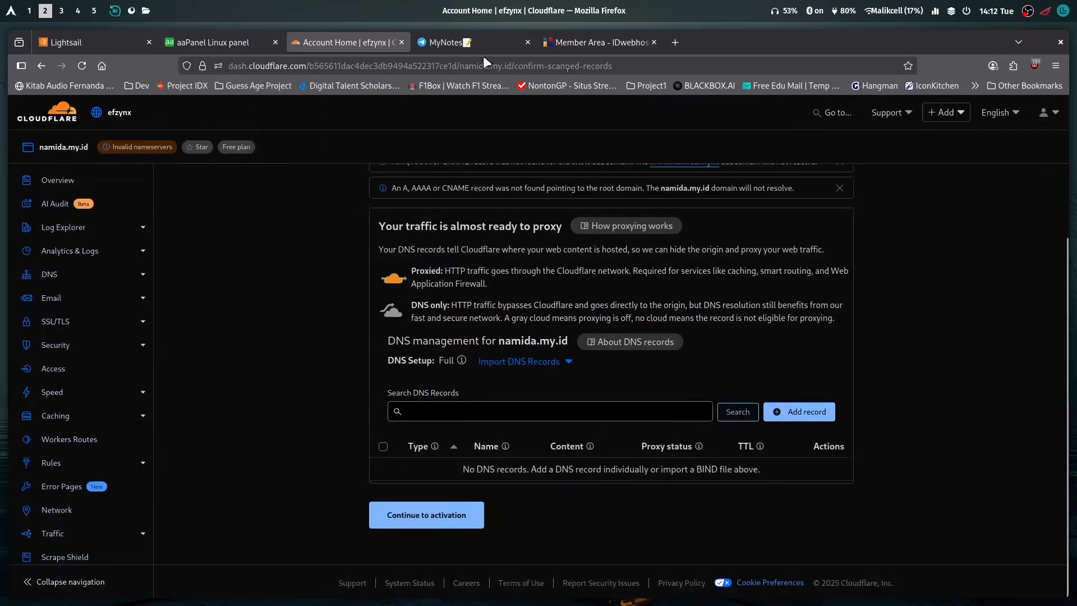
Switch to Lightsail, open the Ubuntu-22-lightsail instance and copy its static IP address
click(95, 45)
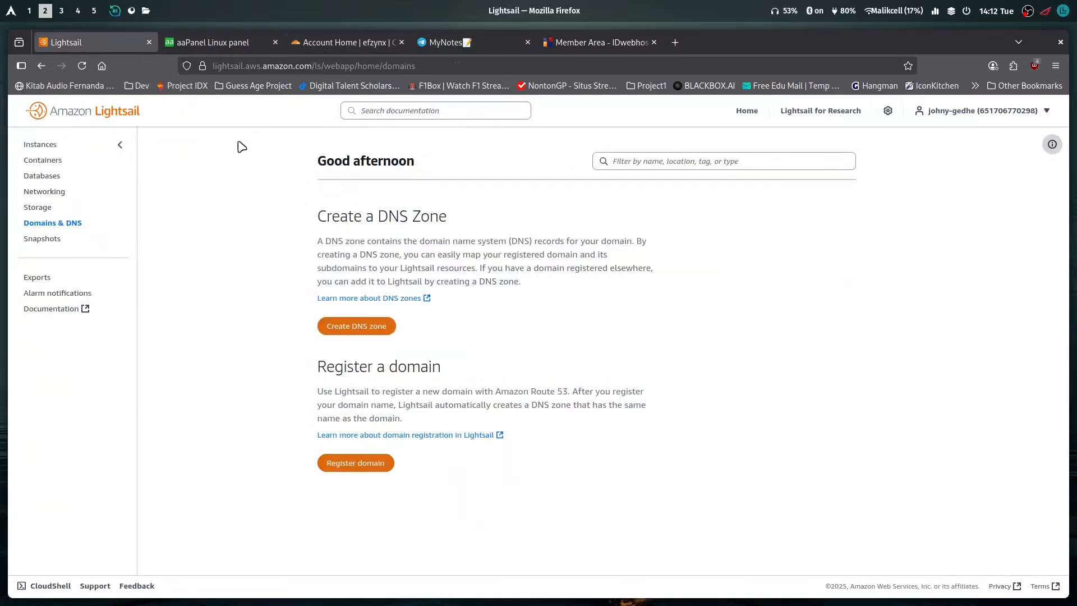
click(34, 146)
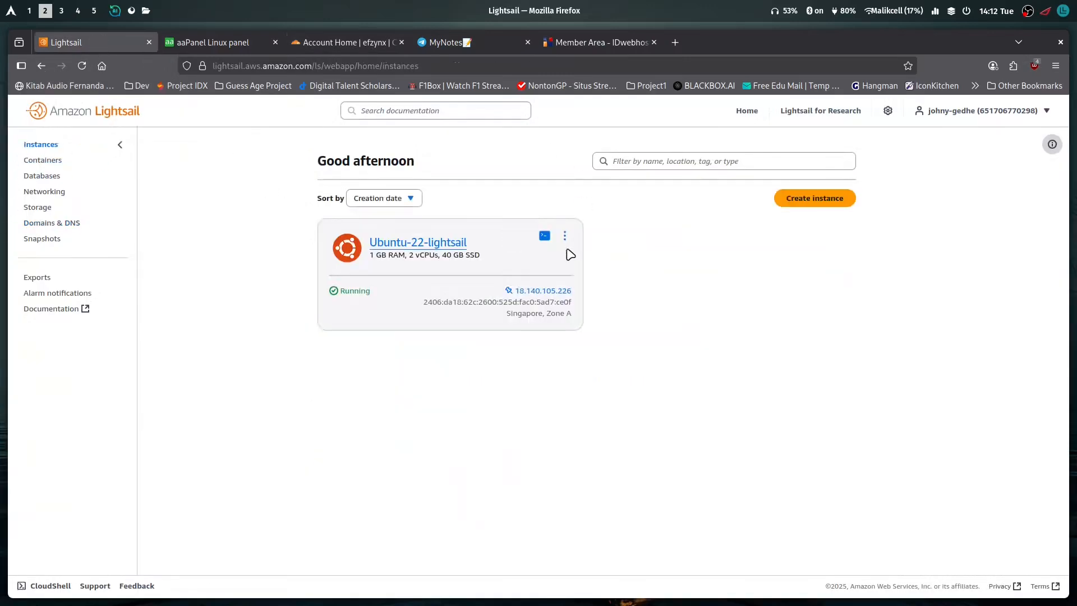
click(446, 244)
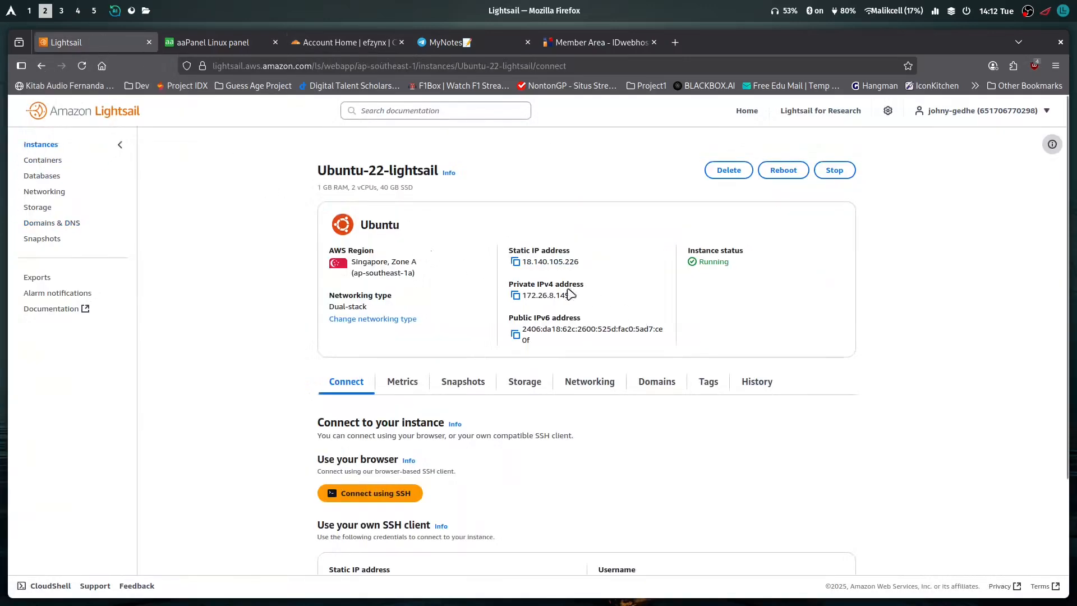
click(515, 262)
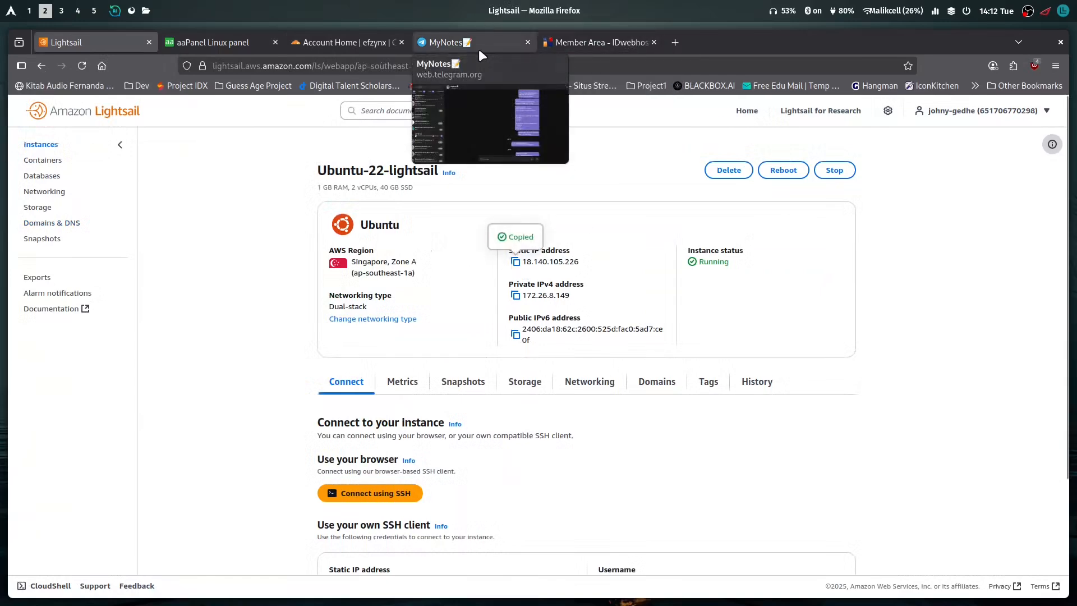
Add a proxied A record in Cloudflare with the name @ and the IPv4 address 18.140.105.226
click(362, 42)
click(808, 412)
scroll(673, 449, down, 3)
click(466, 370)
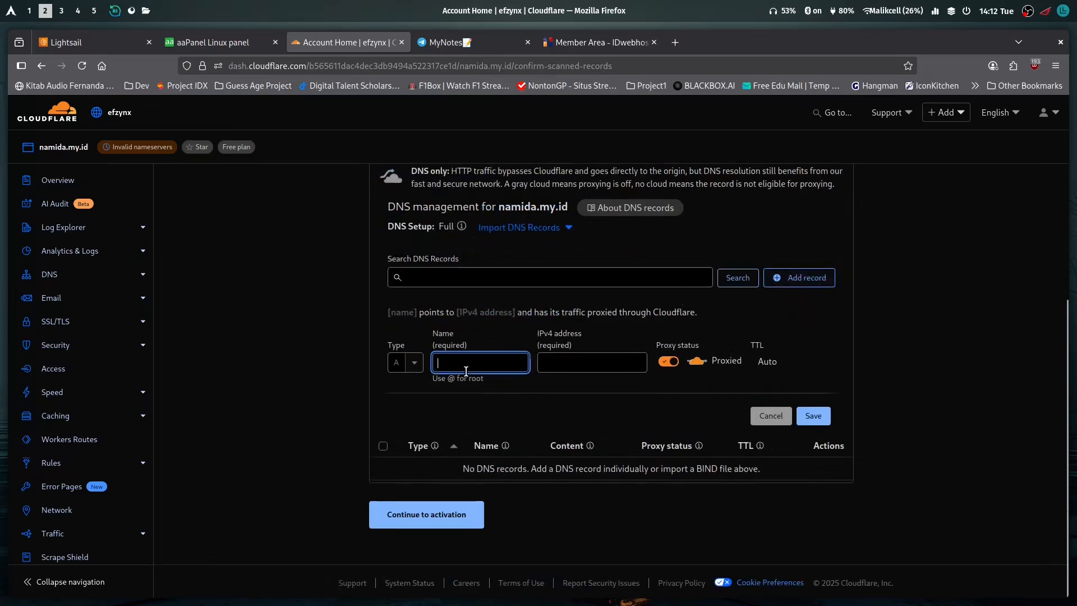
text(@)
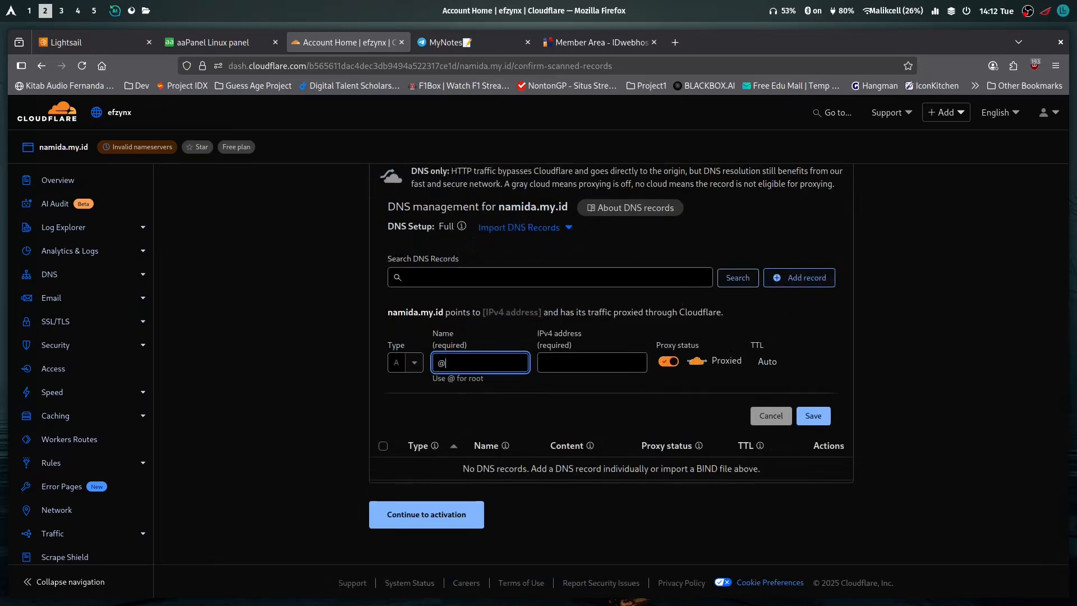
click(564, 368)
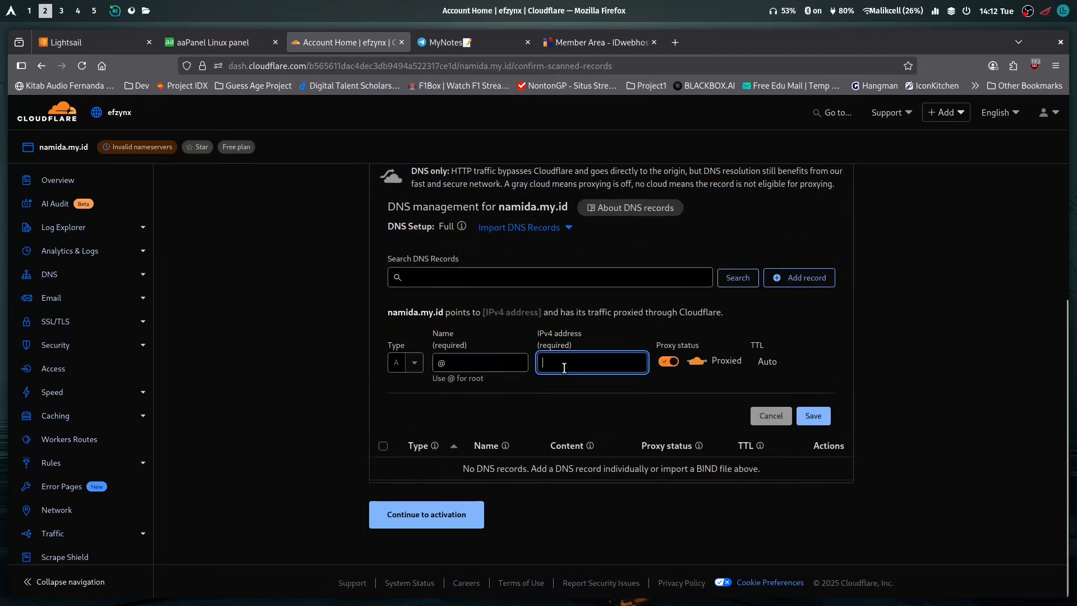
key(ctrl+v)
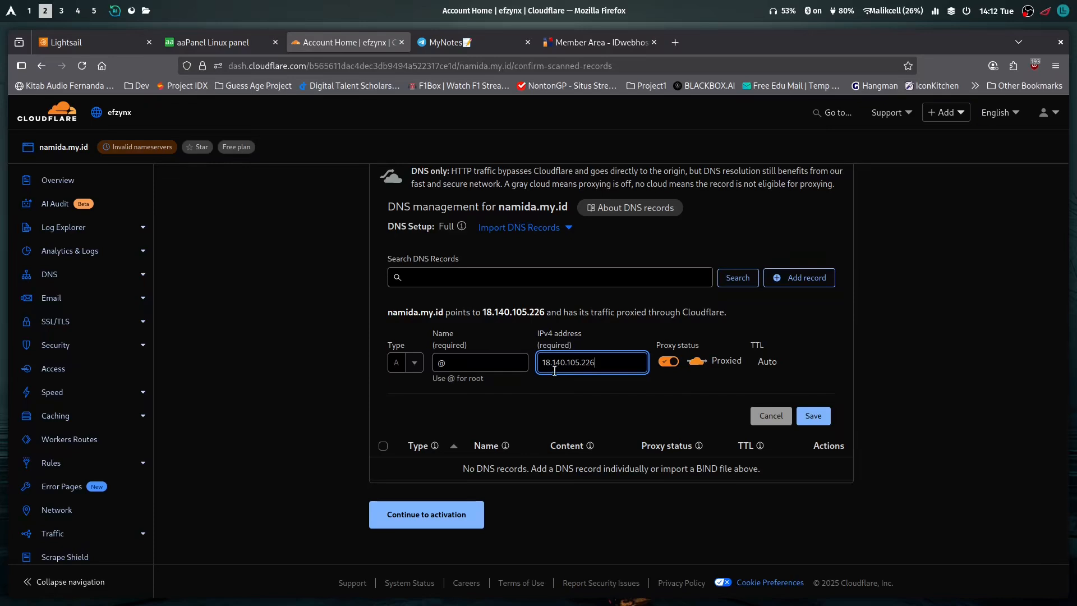
click(814, 417)
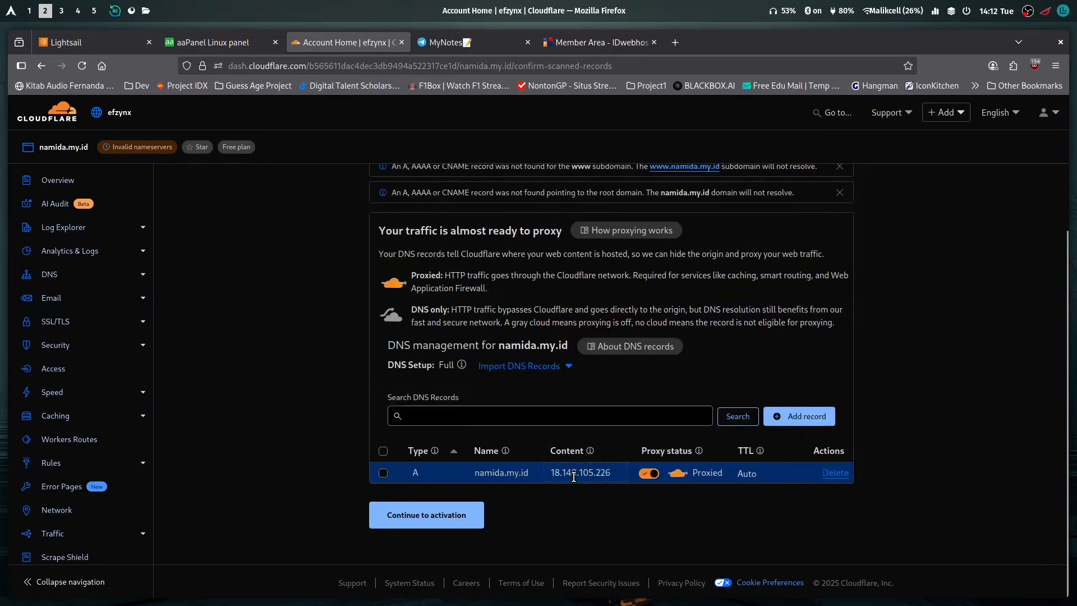
Continue to activation and copy the first assigned Cloudflare nameserver, cody.ns.cloudflare.com
click(425, 510)
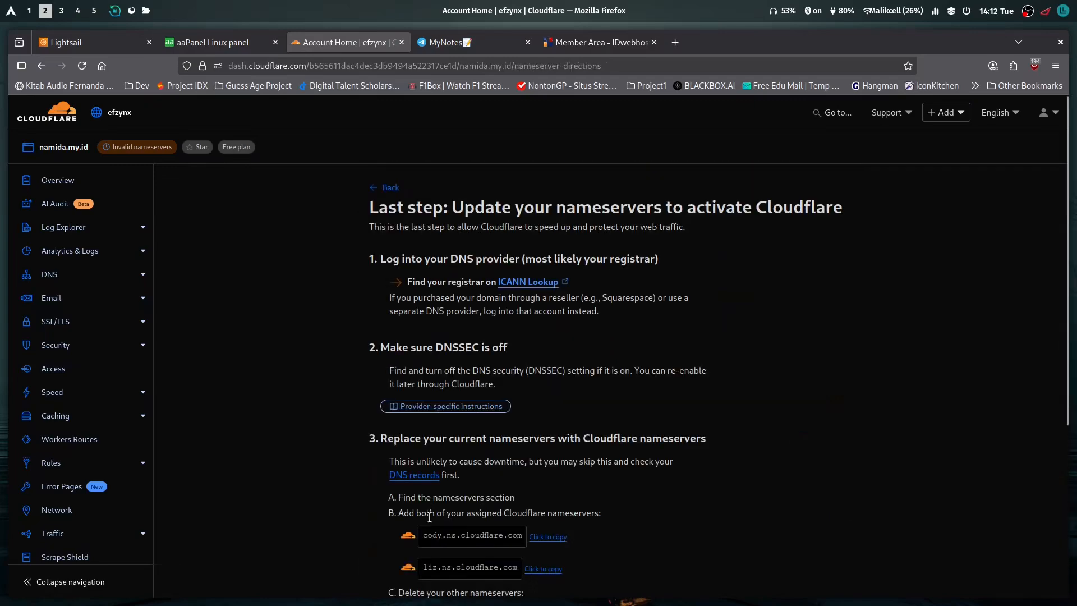
scroll(430, 517, down, 4)
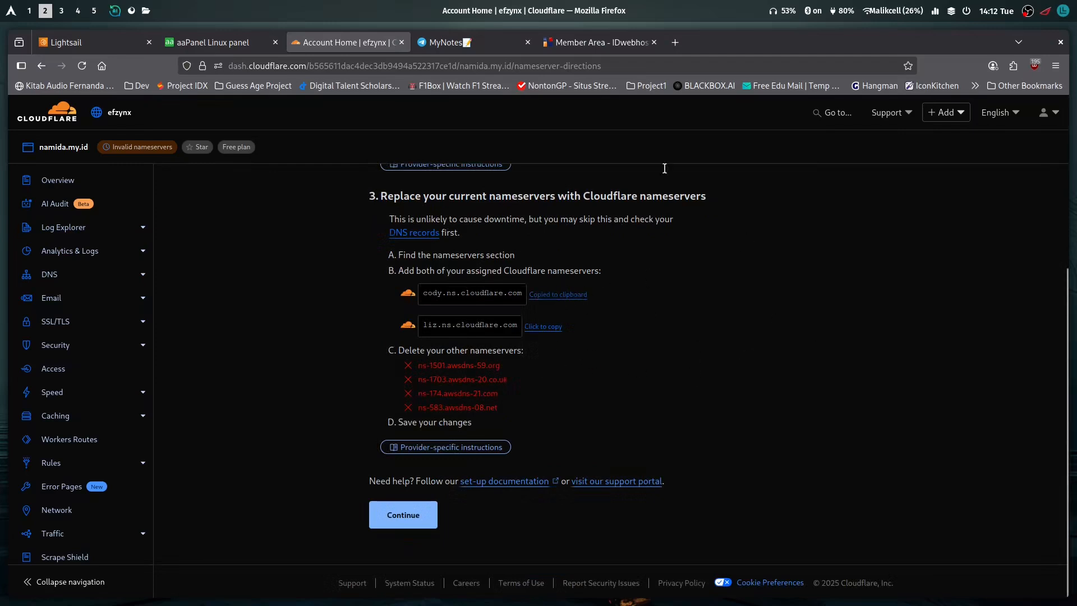
In IDwebhost, clear Nameserver 3 and Nameserver 4 of namida.my.id and set Nameserver 1 to cody.ns.cloudflare.com
click(589, 44)
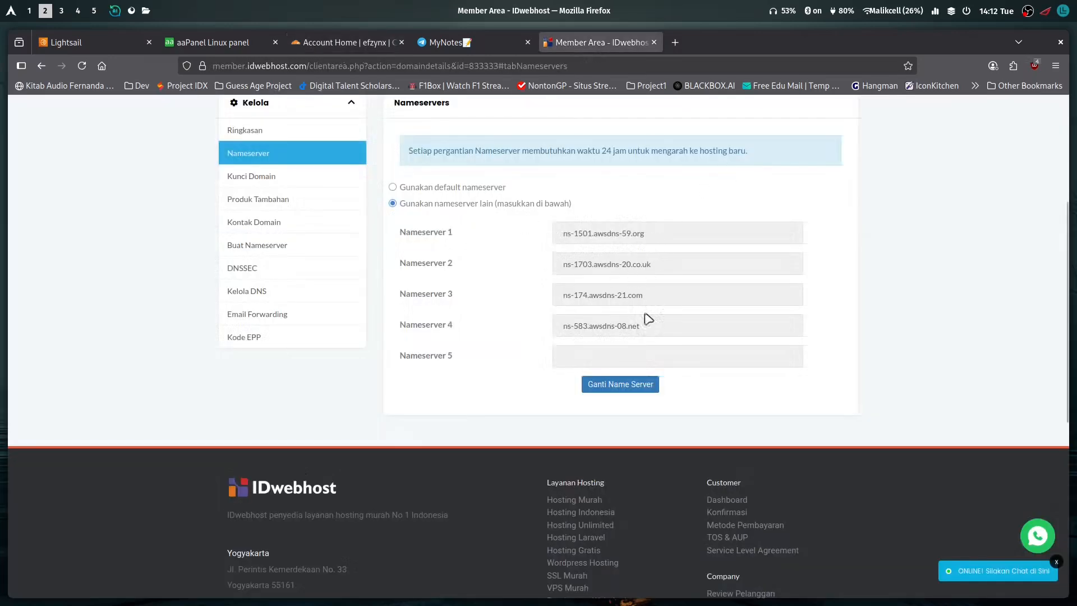
triple_click(652, 332)
key(BackSpace)
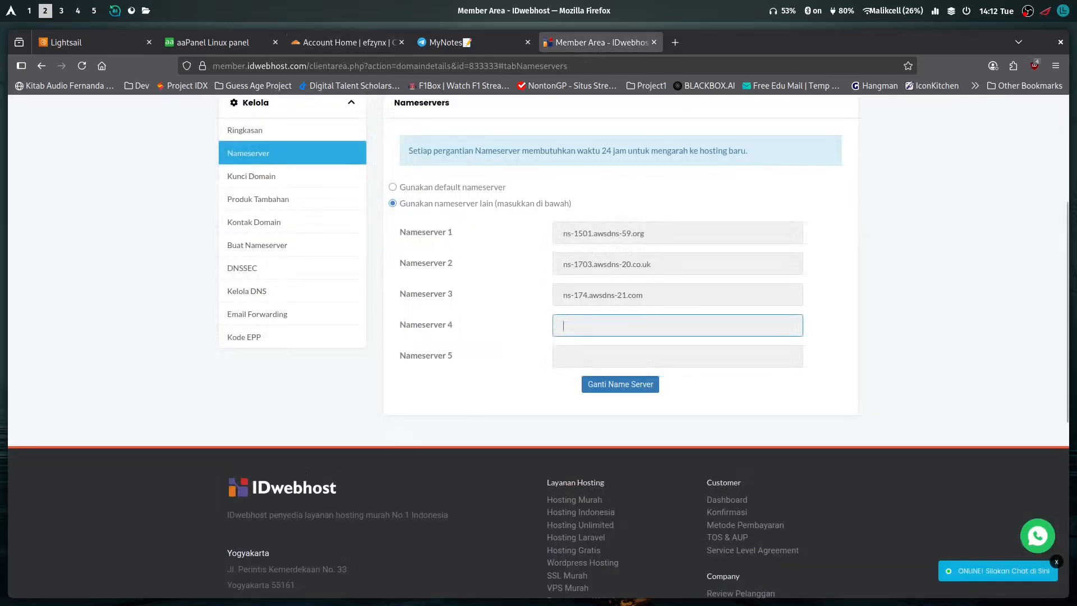
triple_click(661, 305)
key(BackSpace)
triple_click(661, 233)
key(ctrl+v)
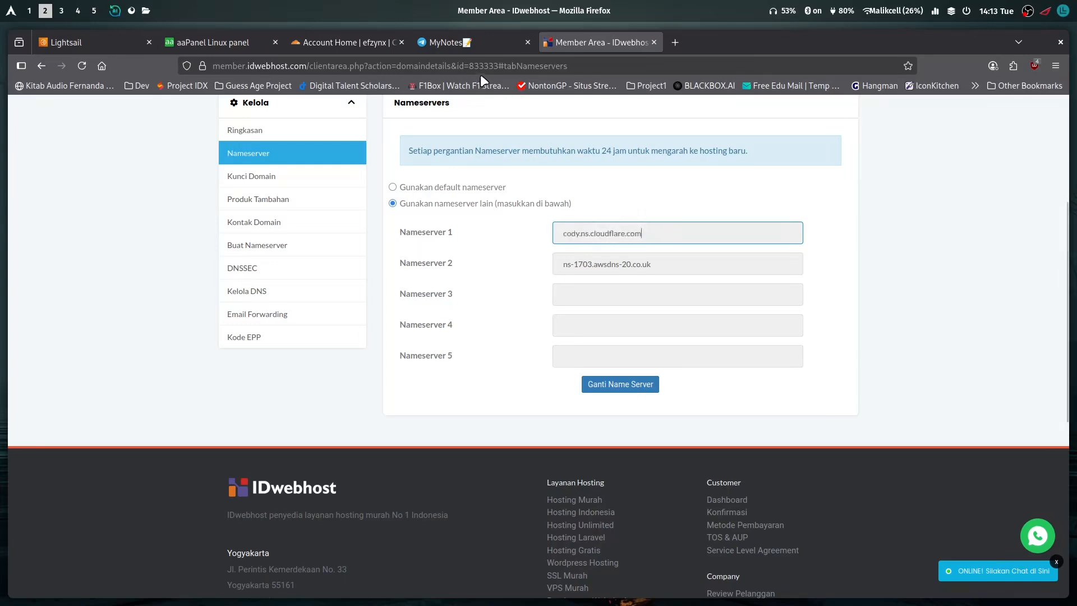
Copy the second Cloudflare nameserver, liz.ns.cloudflare.com, into Nameserver 2 of namida.my.id in IDwebhost and save the nameserver change
click(345, 42)
click(528, 326)
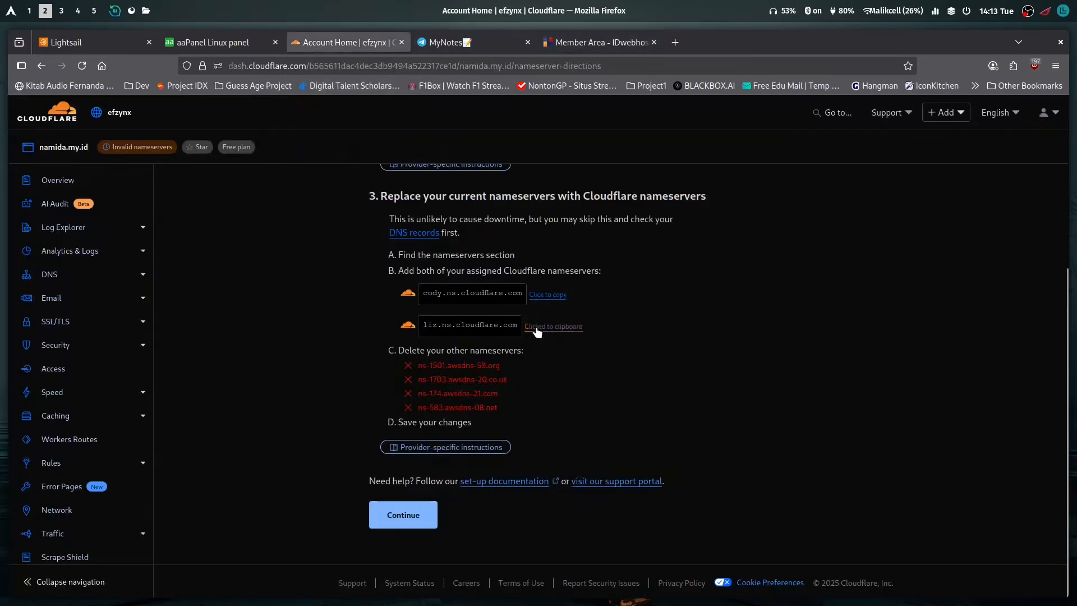
click(597, 43)
triple_click(679, 275)
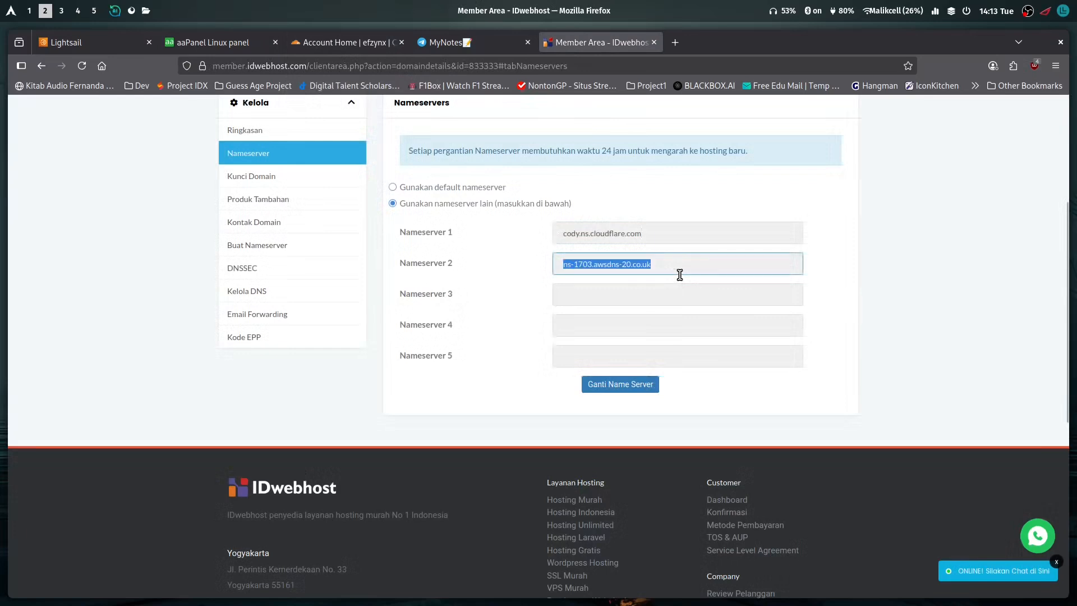
key(ctrl+v)
click(631, 390)
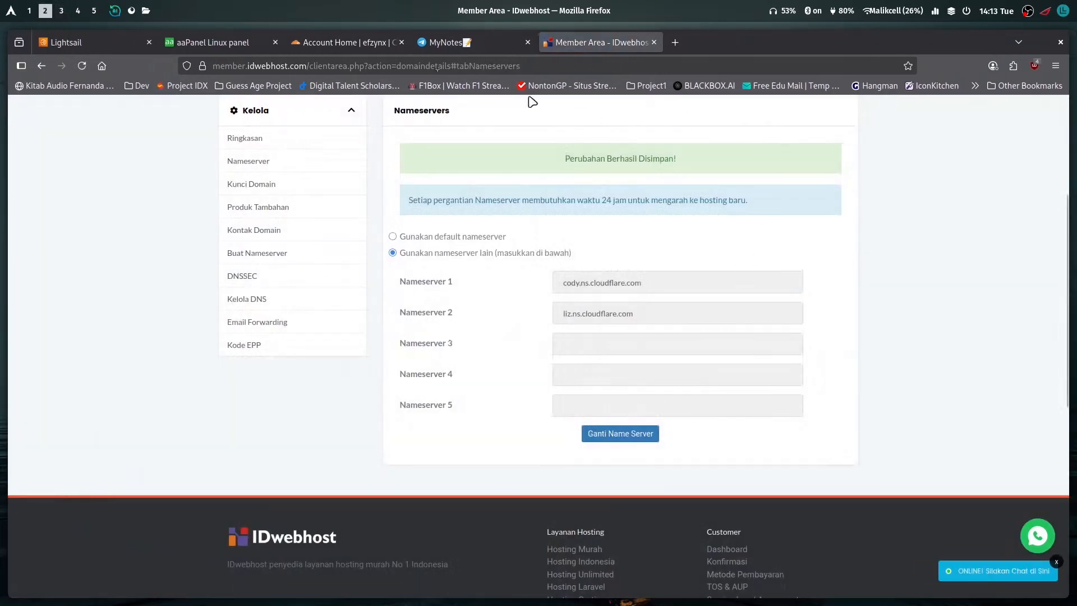
Return to Cloudflare, continue past the nameserver directions and request a nameserver check for namida.my.id
click(345, 50)
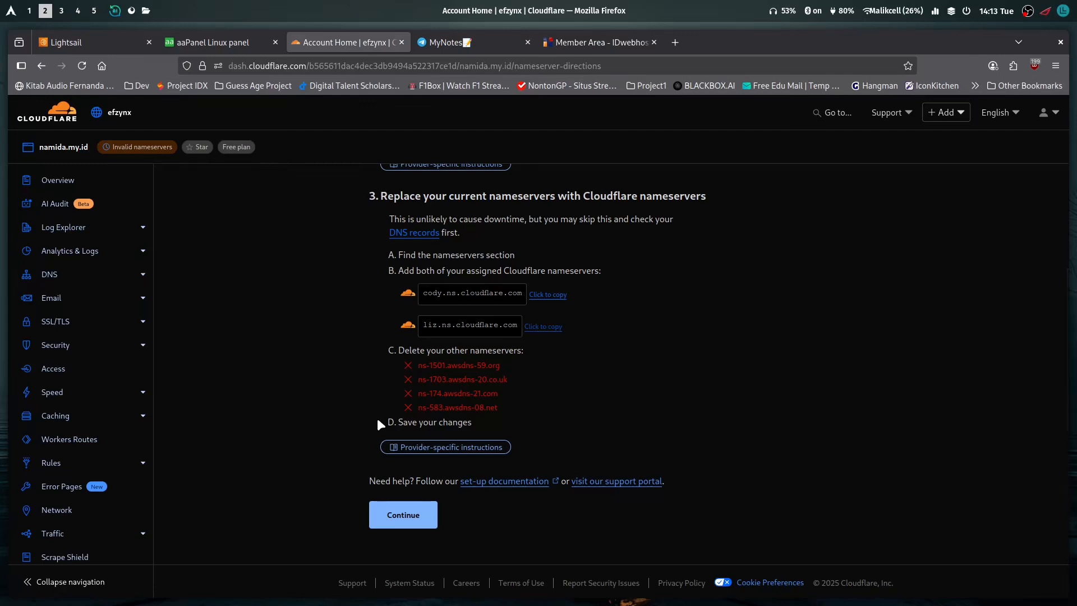
click(396, 516)
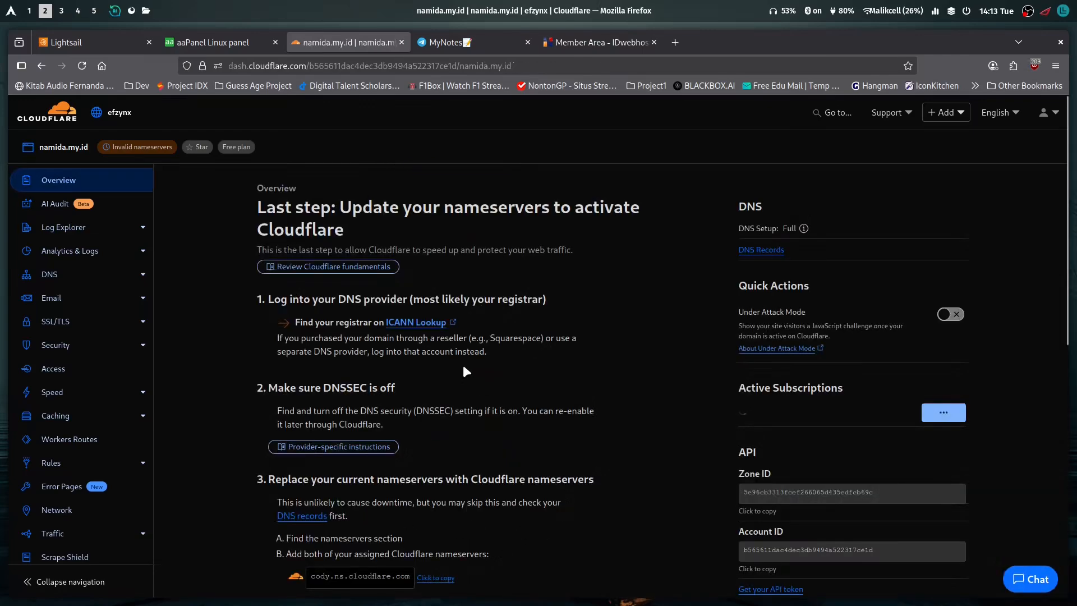
scroll(435, 362, down, 5)
scroll(434, 362, down, 3)
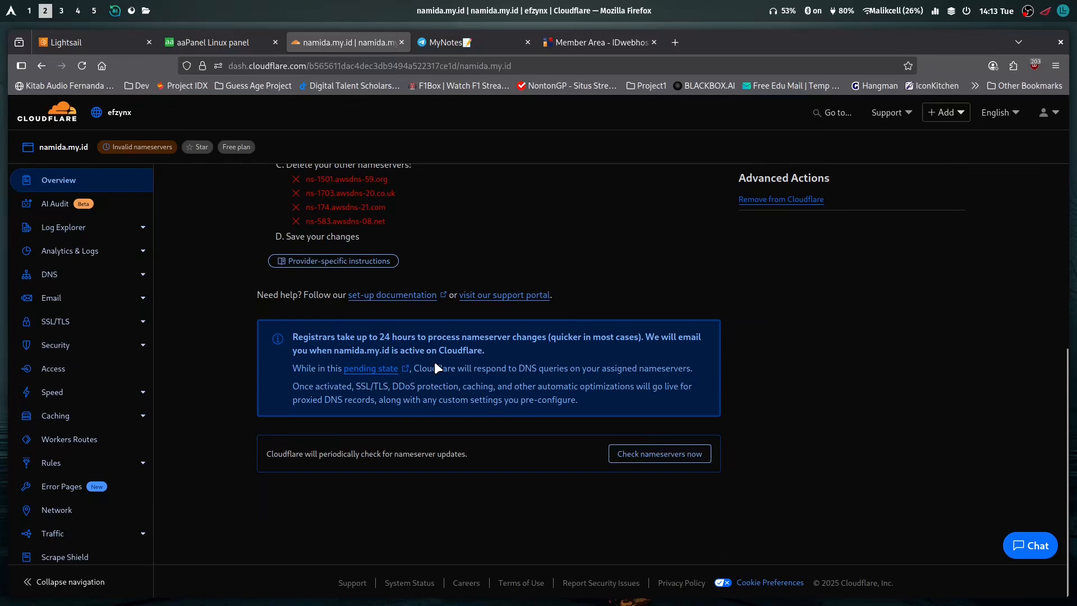
click(653, 455)
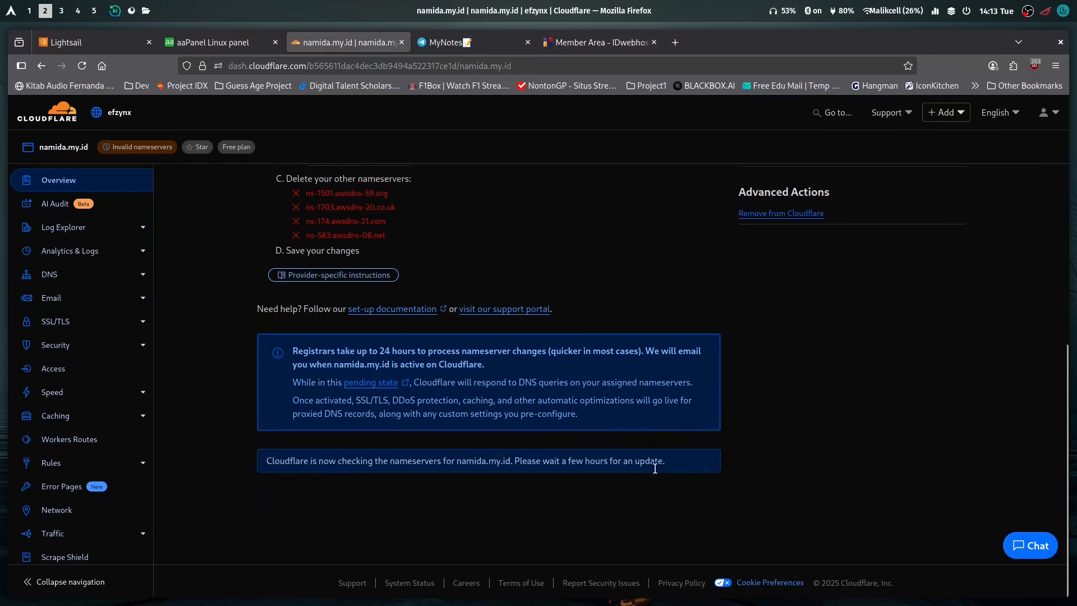
drag(665, 461, 396, 464)
click(356, 484)
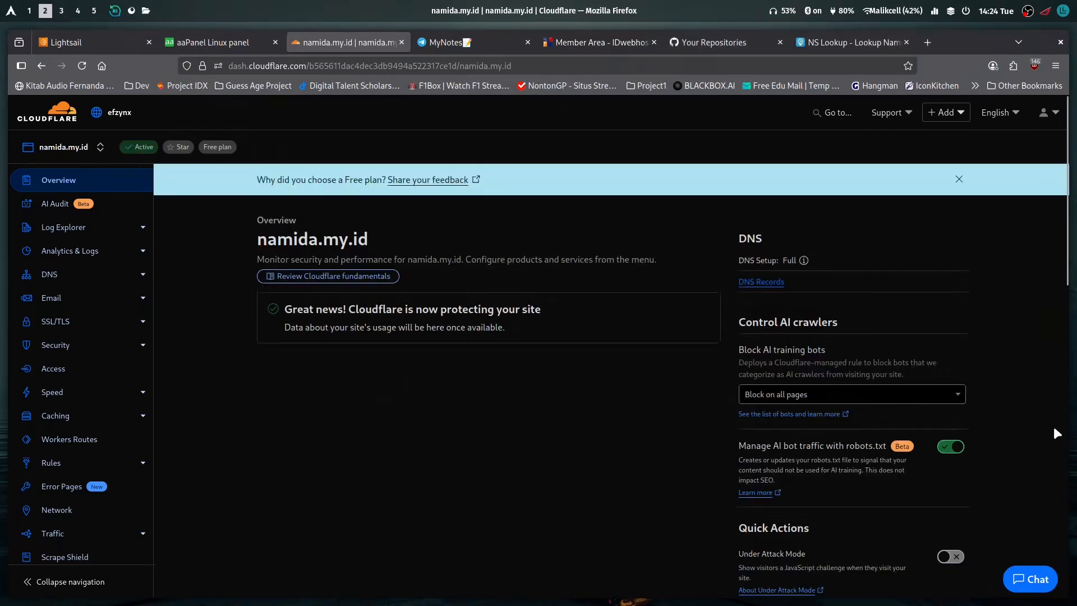
Examine the namida.my.id overview in Cloudflare and its nameserver records in the DNSChecker NS Lookup
scroll(429, 392, down, 5)
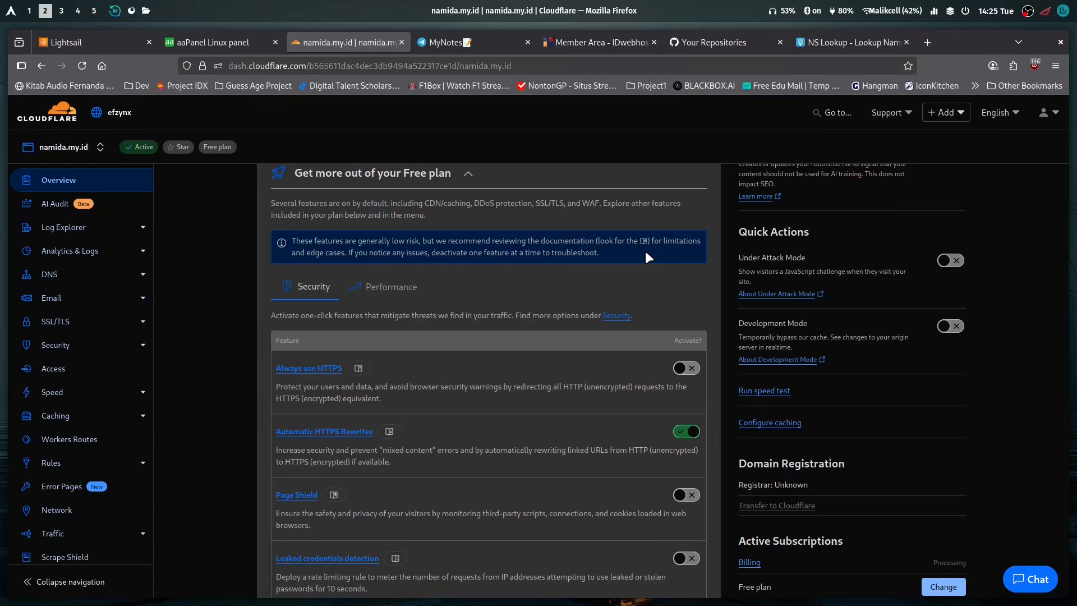
click(833, 44)
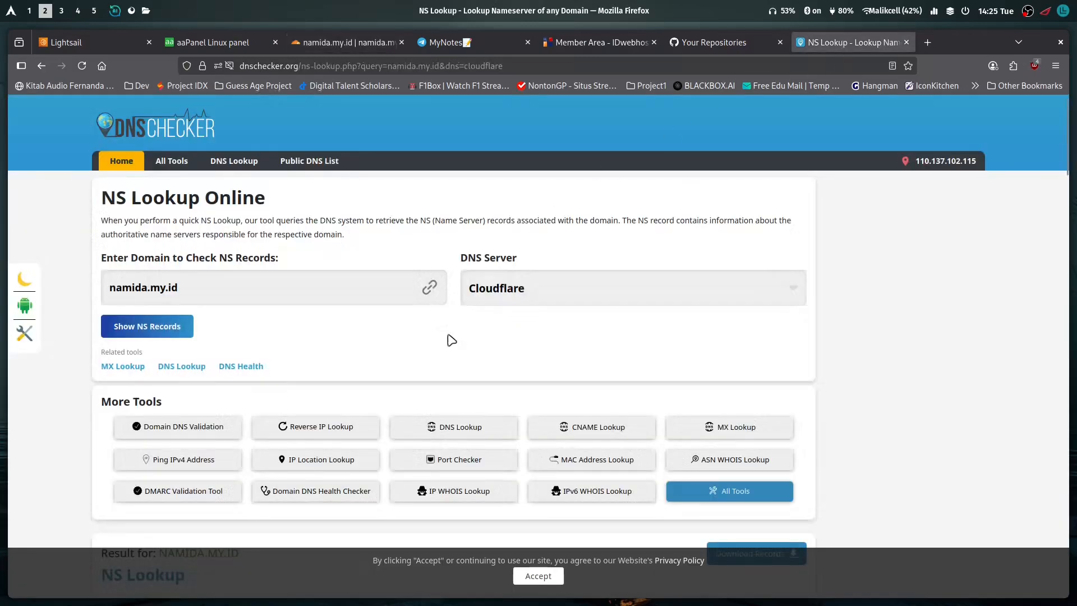
scroll(241, 331, down, 4)
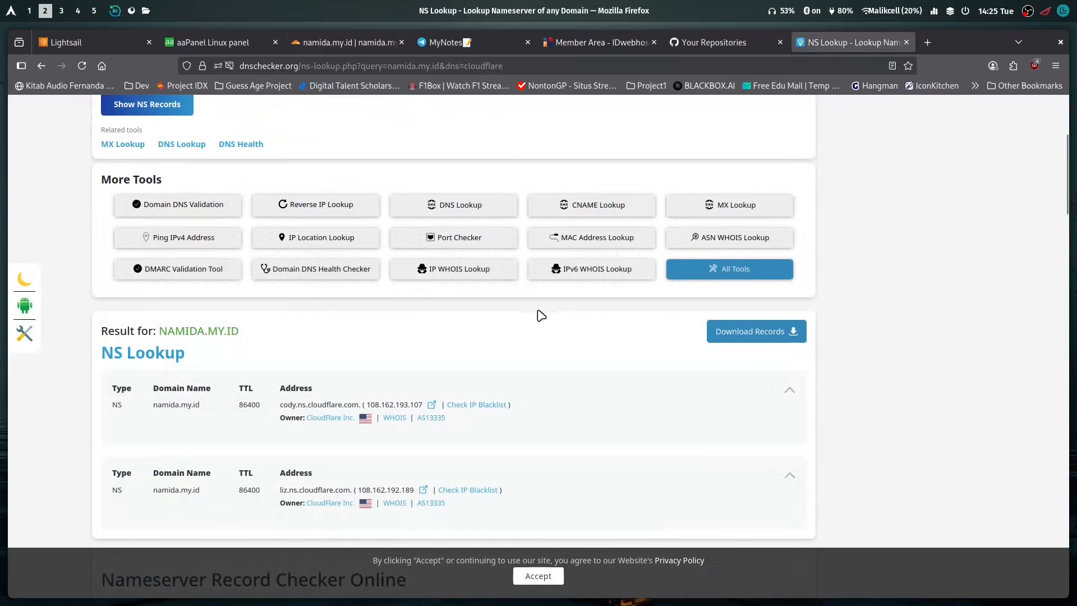
scroll(407, 372, down, 5)
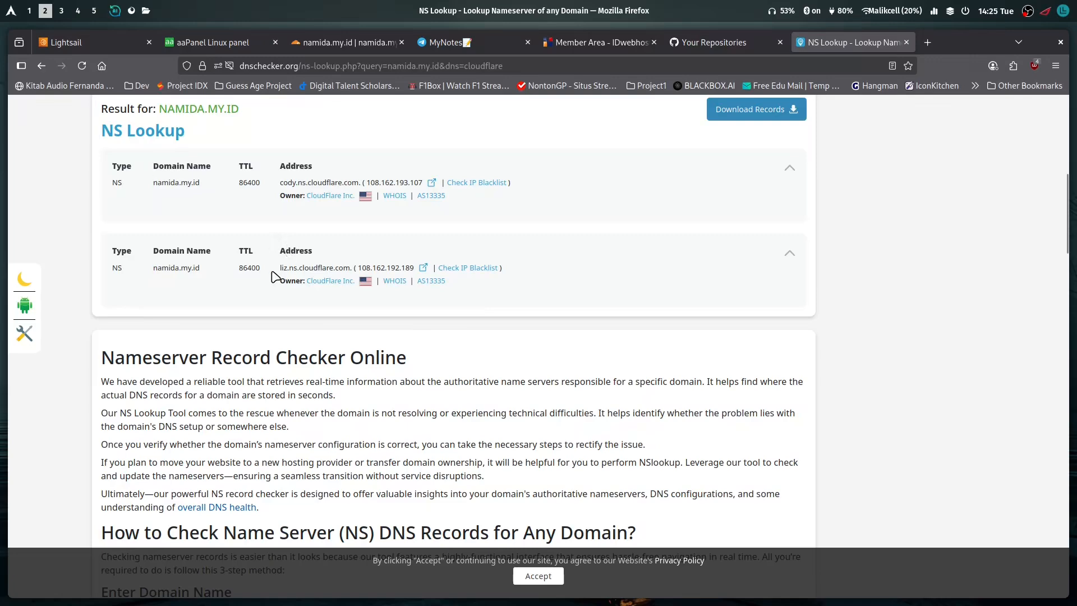
double_click(316, 268)
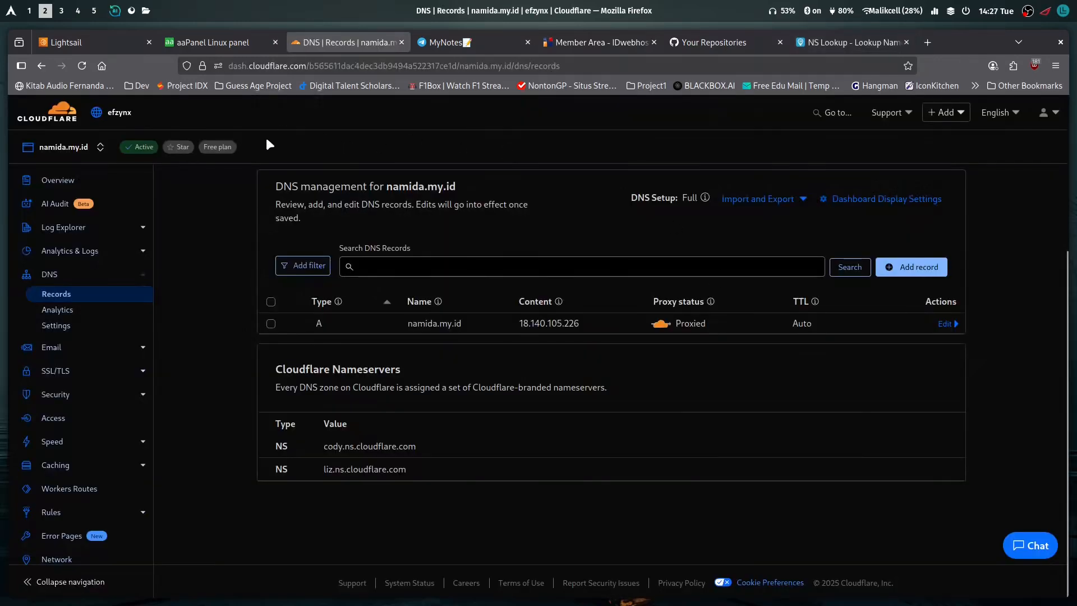
Open the API Tokens page of the Cloudflare user profile
click(227, 45)
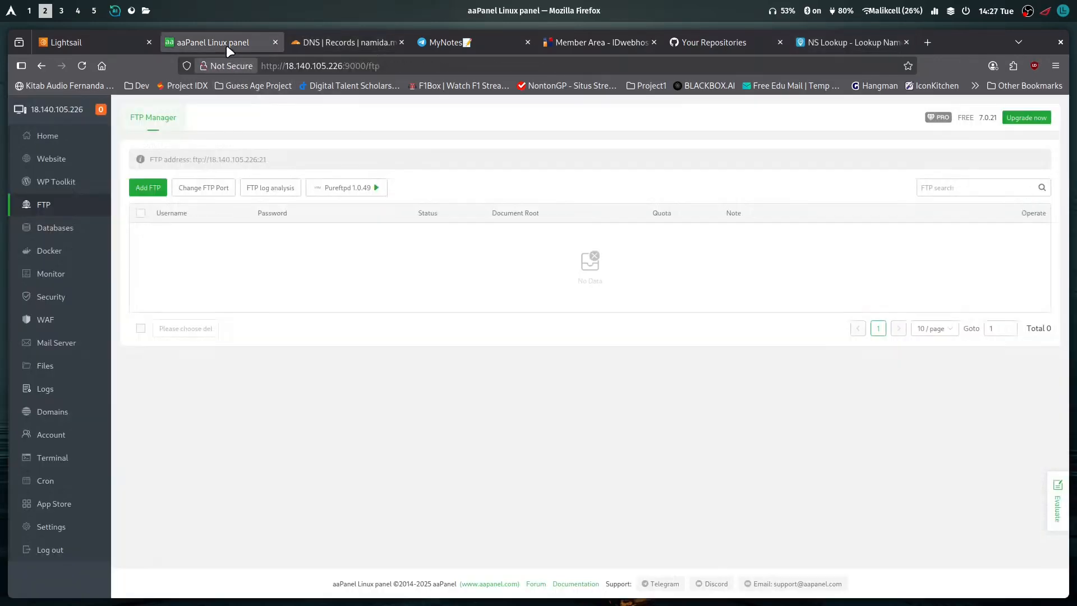
click(332, 42)
scroll(89, 483, down, 2)
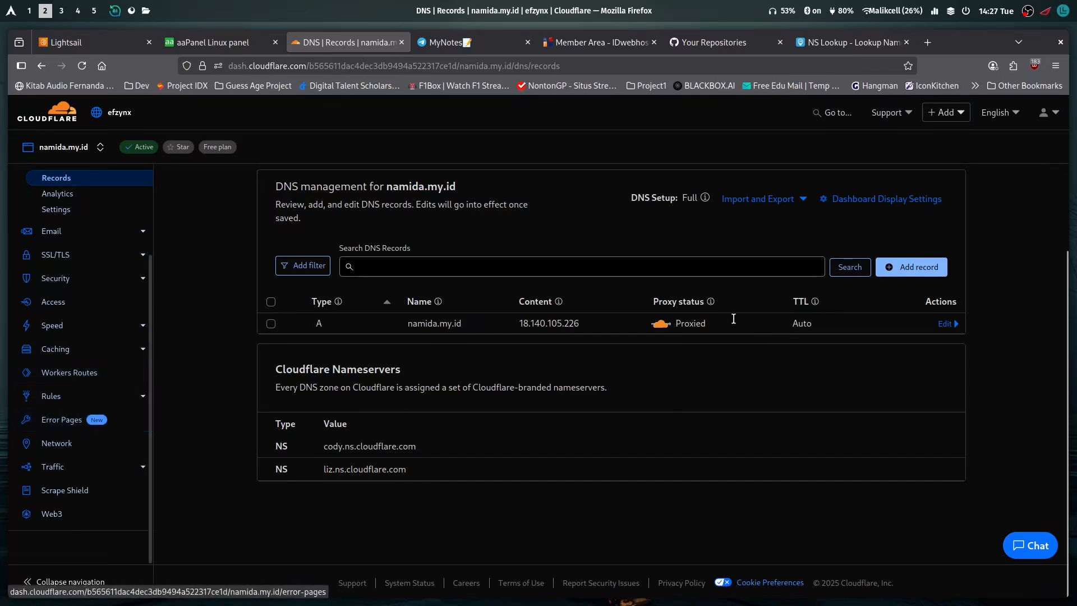
click(1054, 113)
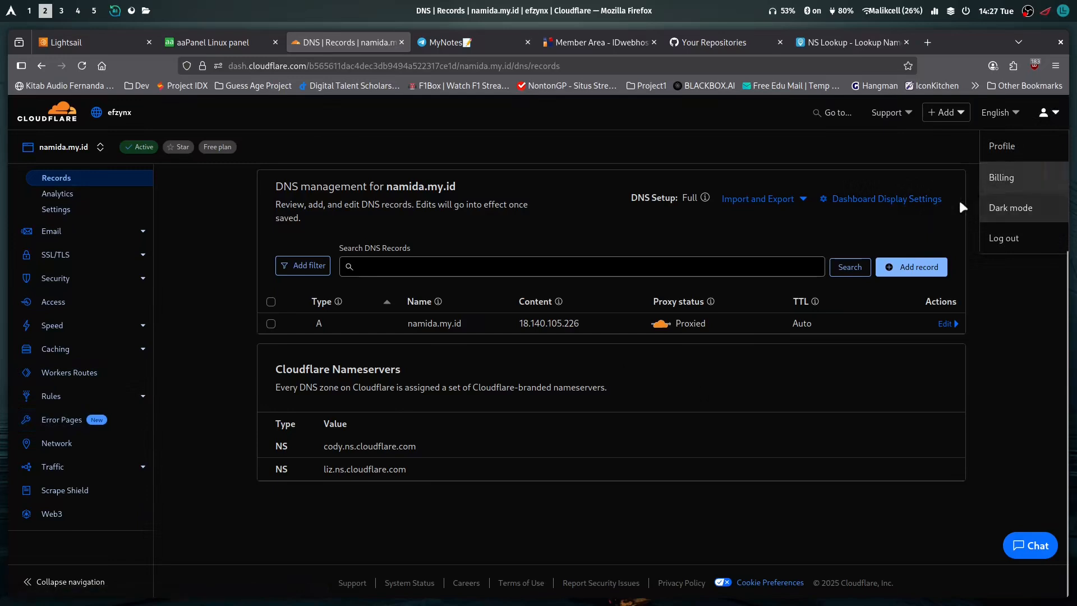
scroll(30, 365, up, 2)
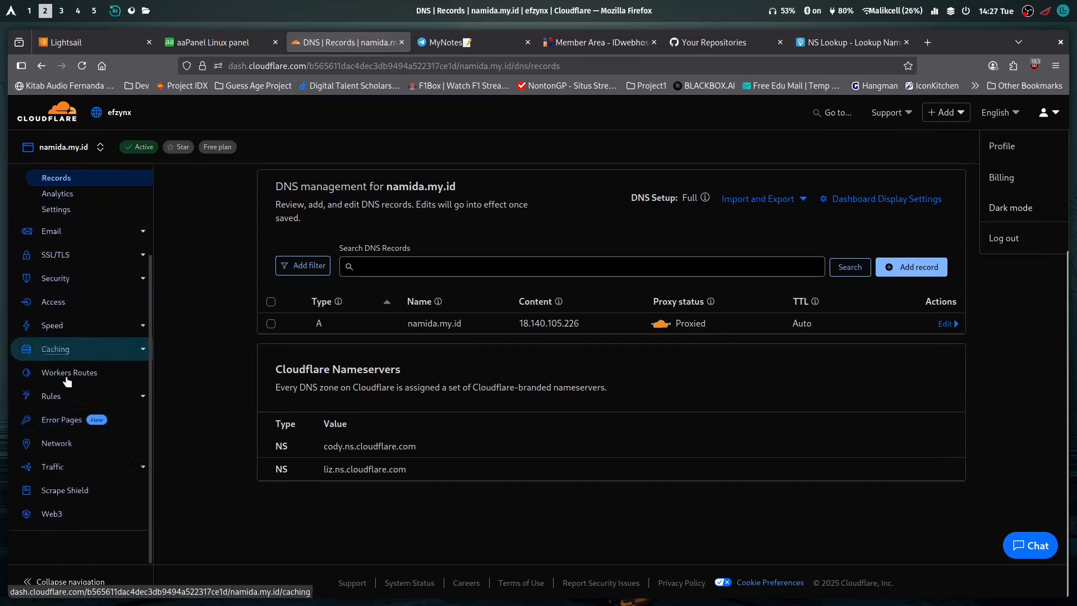
scroll(62, 283, down, 1)
scroll(63, 284, down, 3)
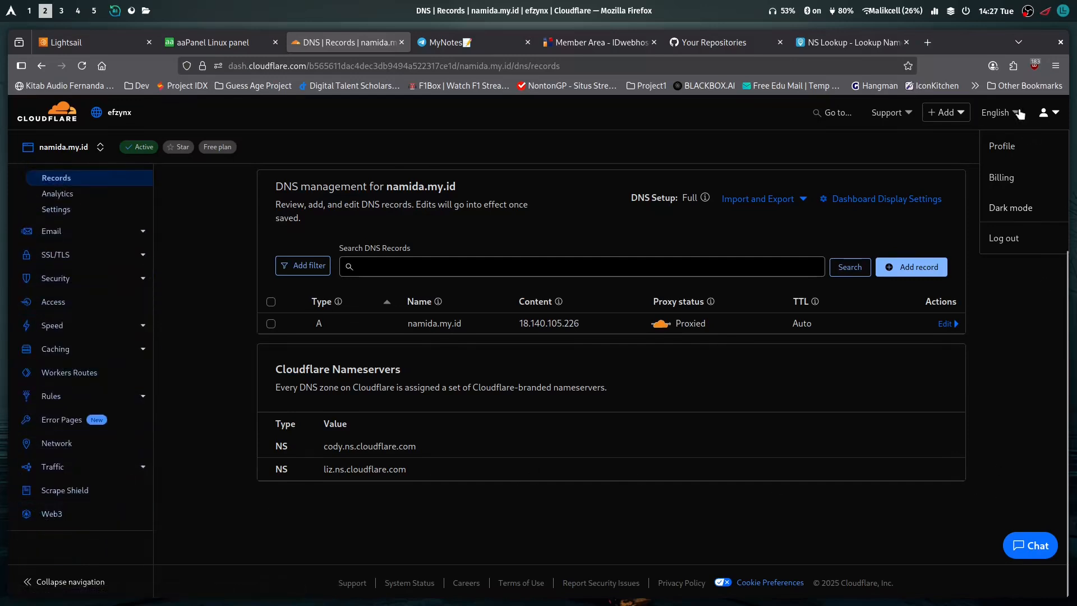
click(1009, 152)
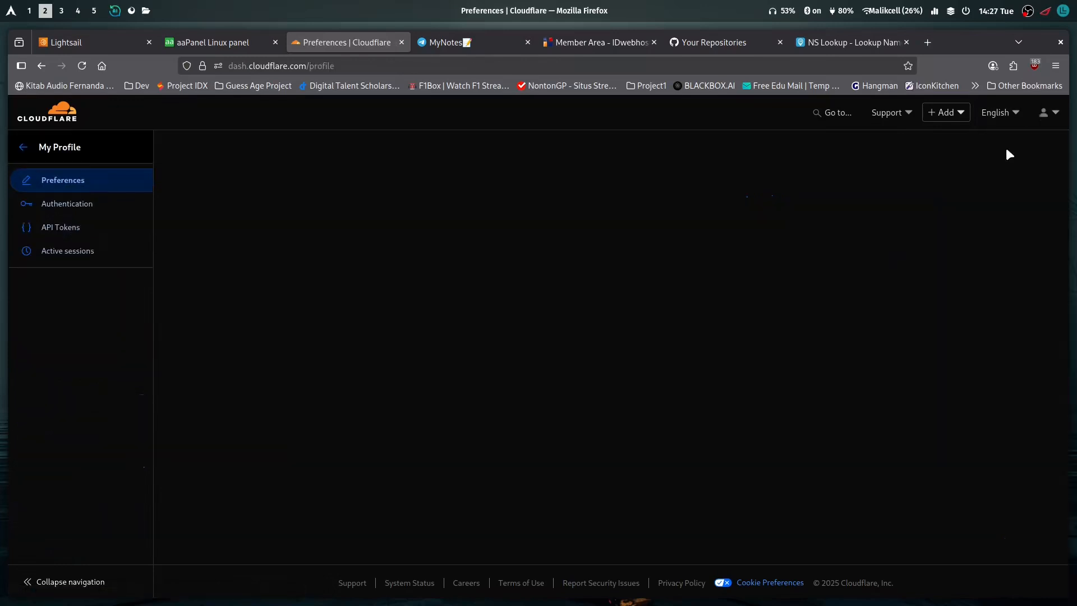
click(62, 229)
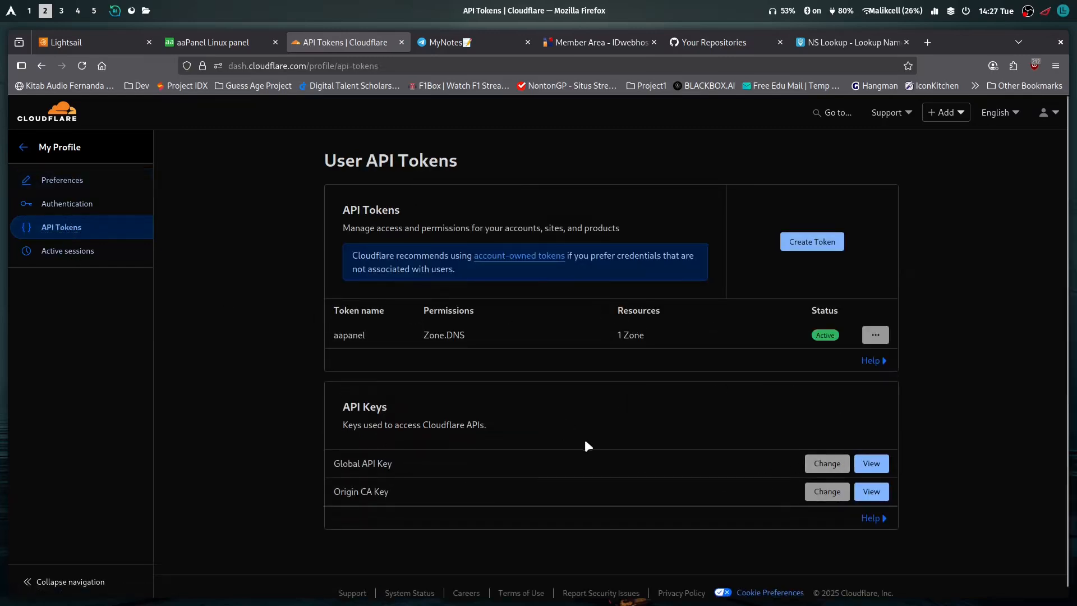
In aaPanel, go to the Domains section and start integrating a DNS provider API with CloudFlareDns as the provider
click(232, 45)
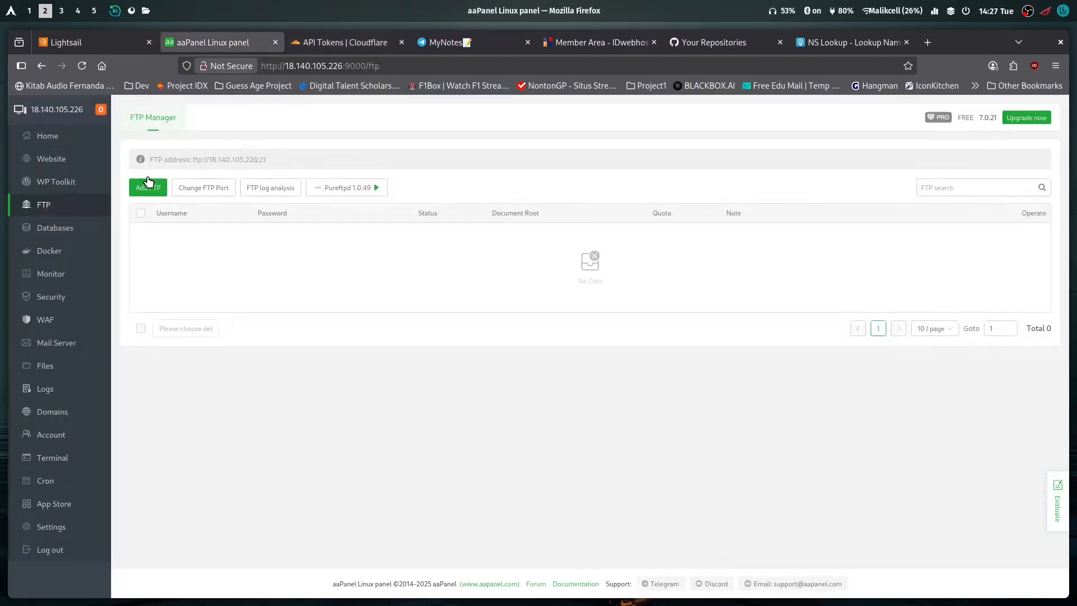
click(62, 414)
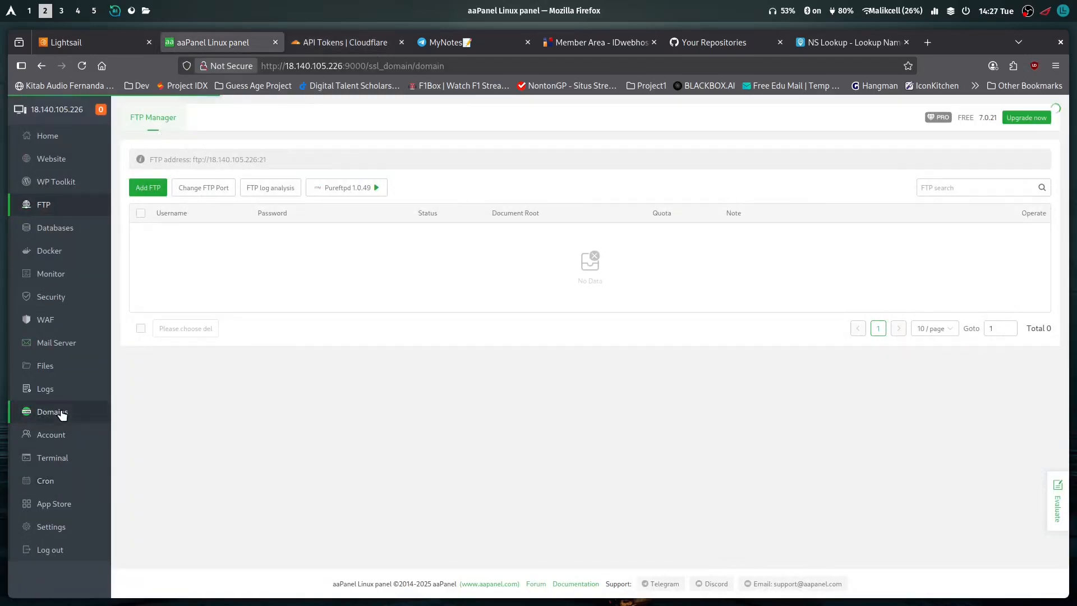
click(185, 214)
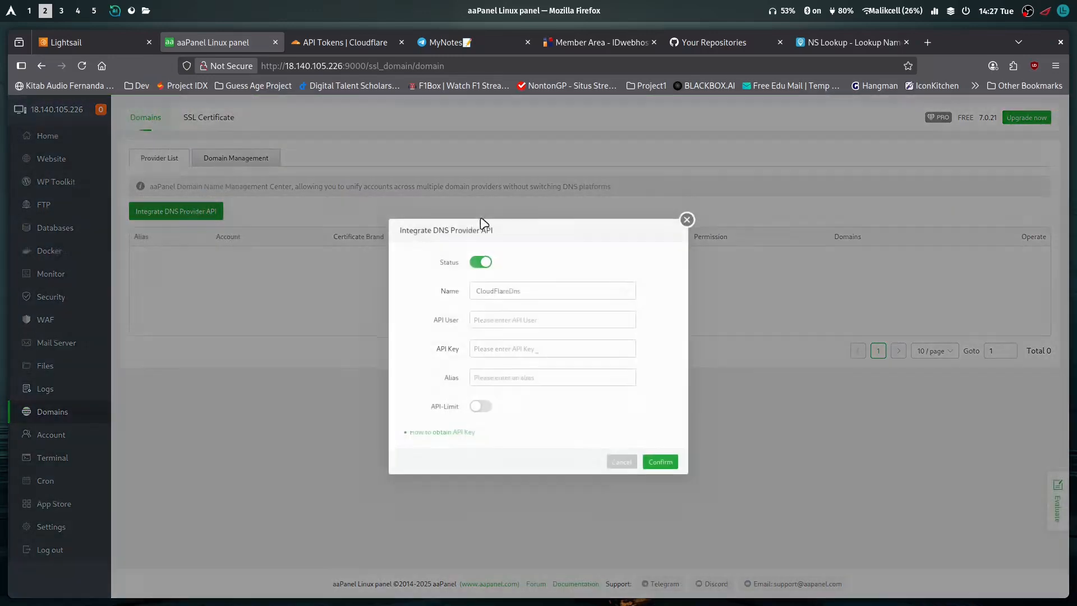
click(598, 292)
click(602, 270)
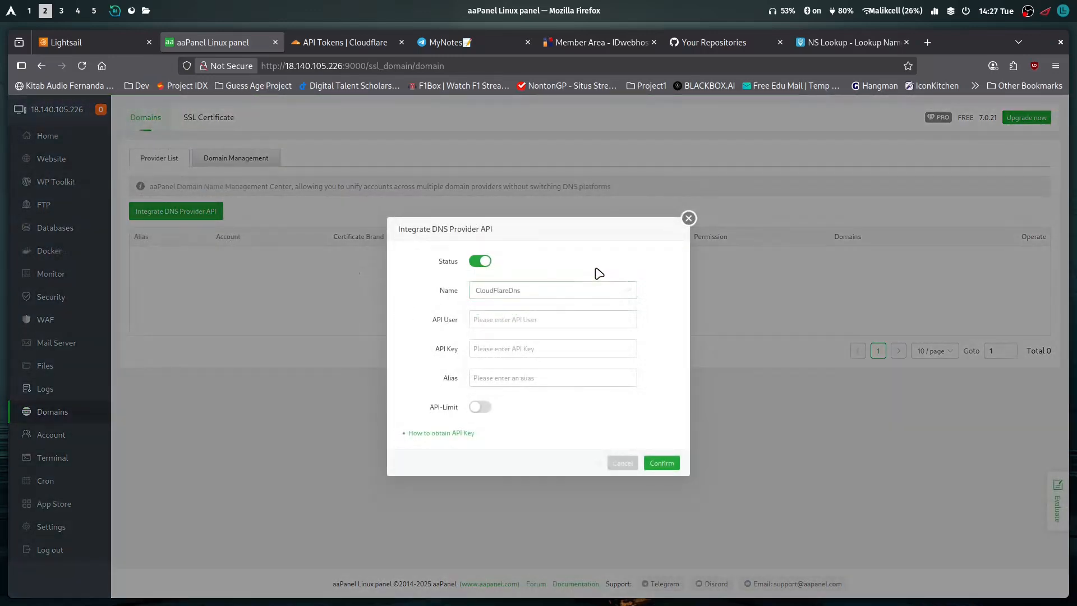
Compare the credential fields required with API-Limit on and off against Cloudflare's API Tokens and API Keys, leaving API-Limit off
click(483, 406)
click(486, 405)
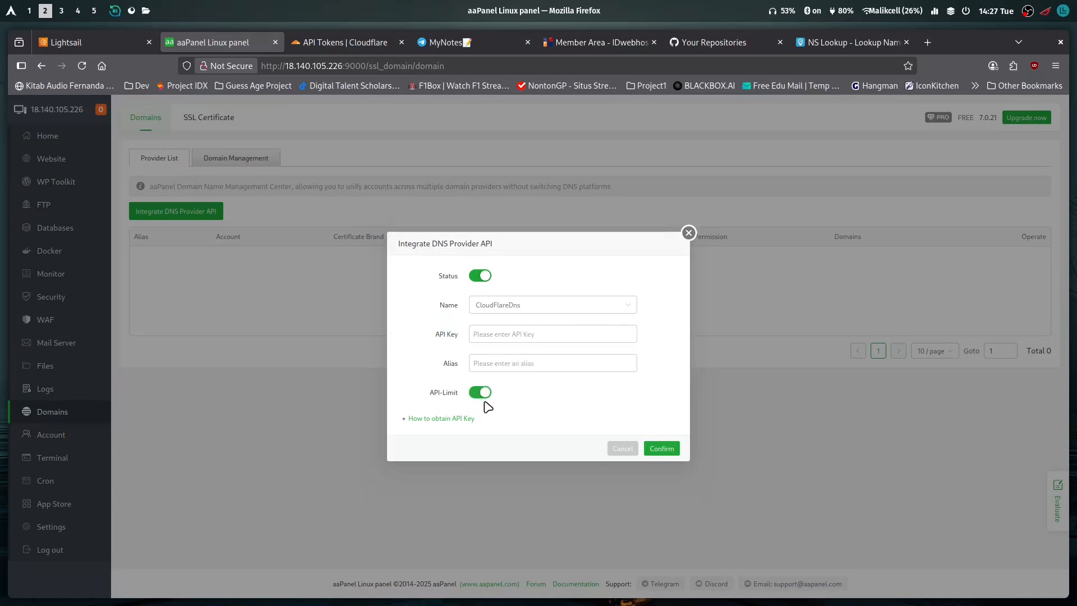
click(483, 395)
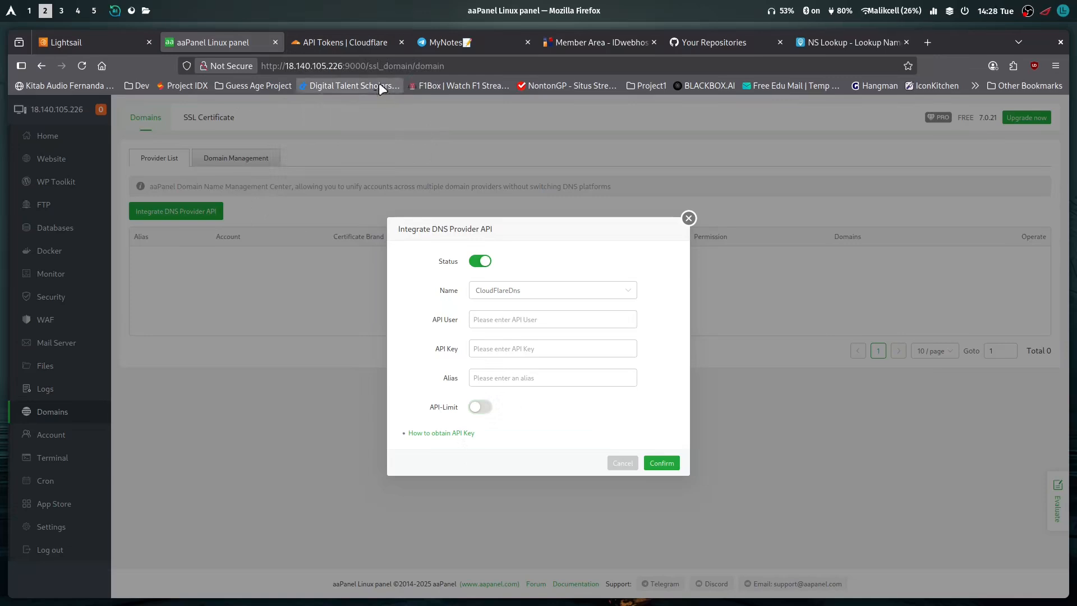
click(480, 407)
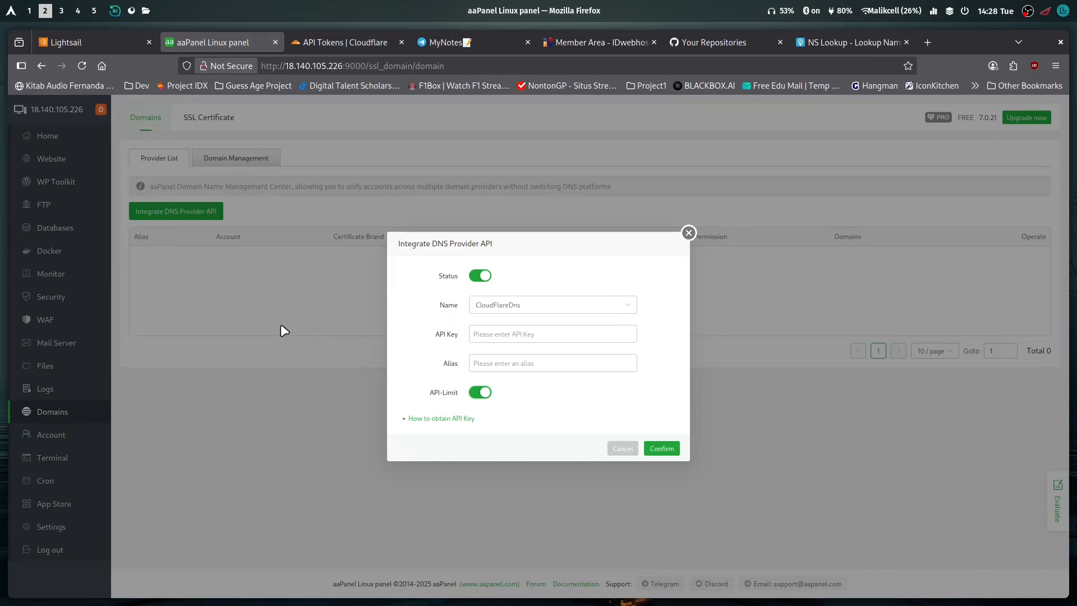
click(486, 397)
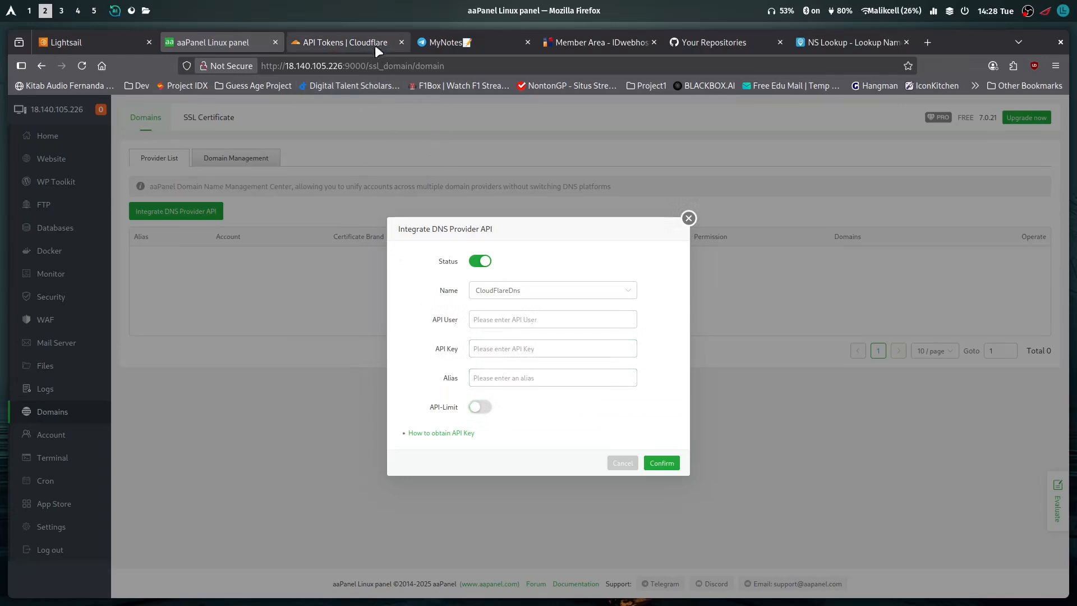
click(482, 408)
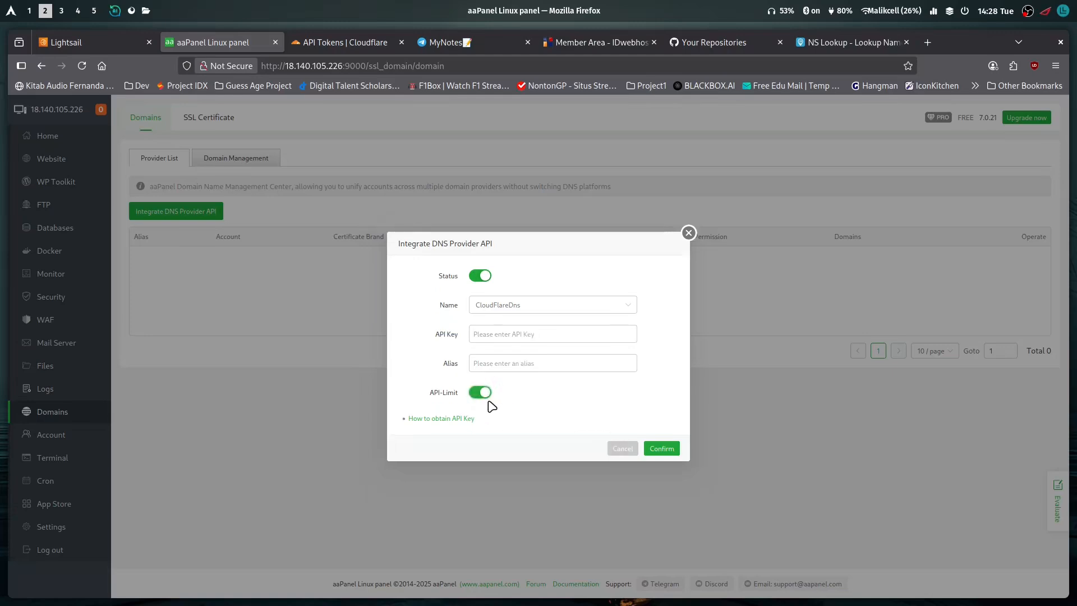
click(348, 42)
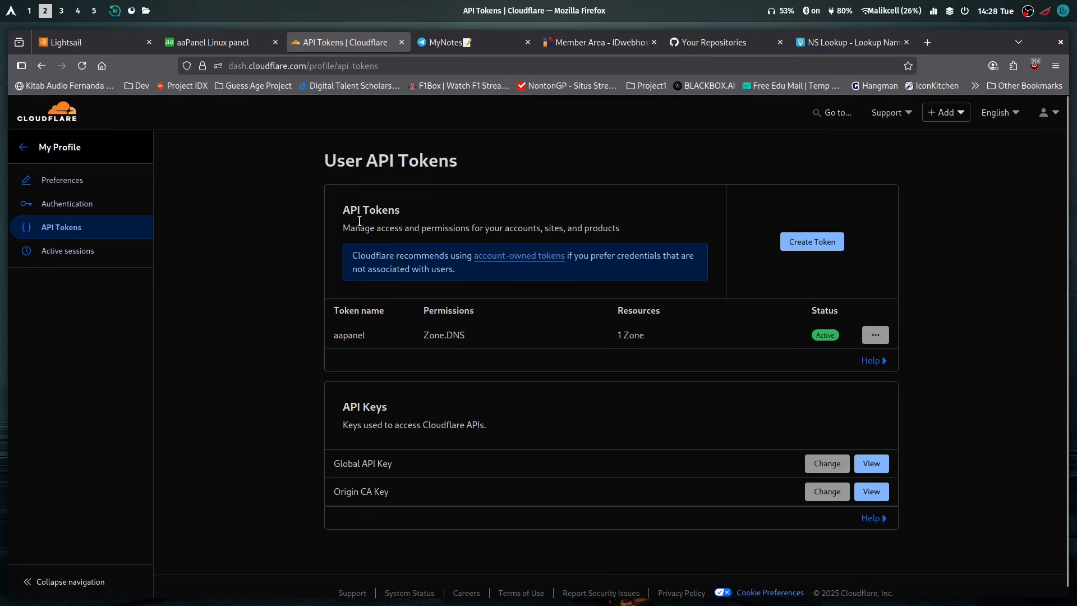
drag(343, 219, 412, 216)
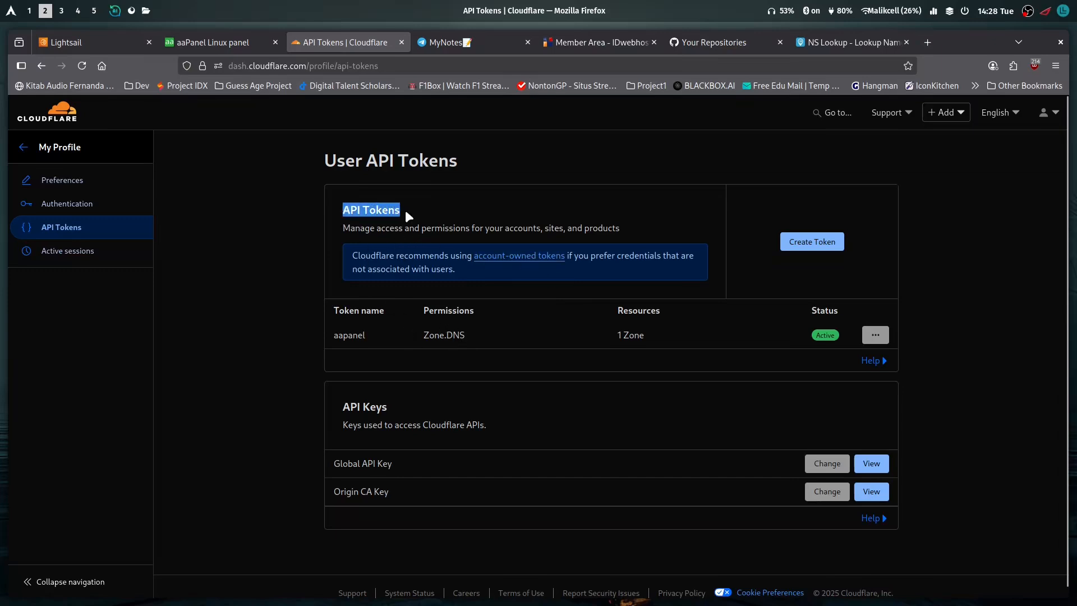
click(422, 217)
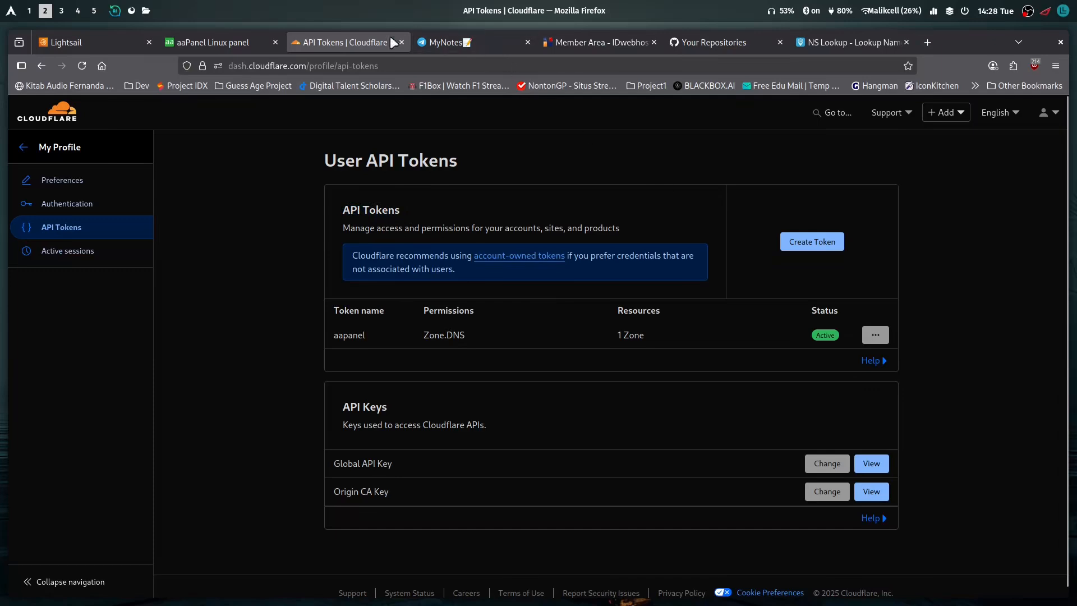
click(252, 43)
click(480, 406)
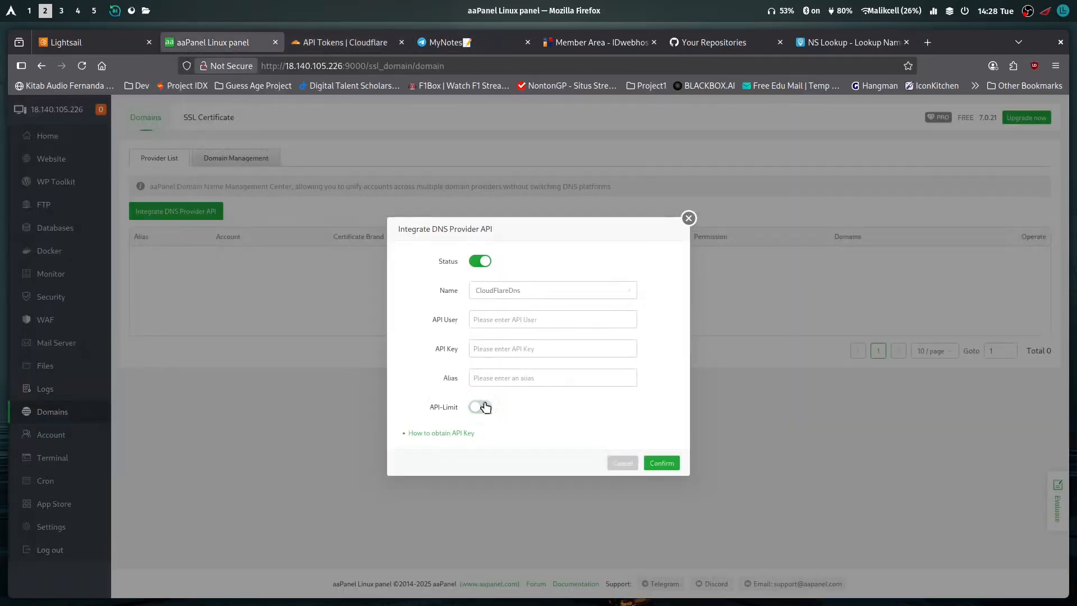
click(357, 43)
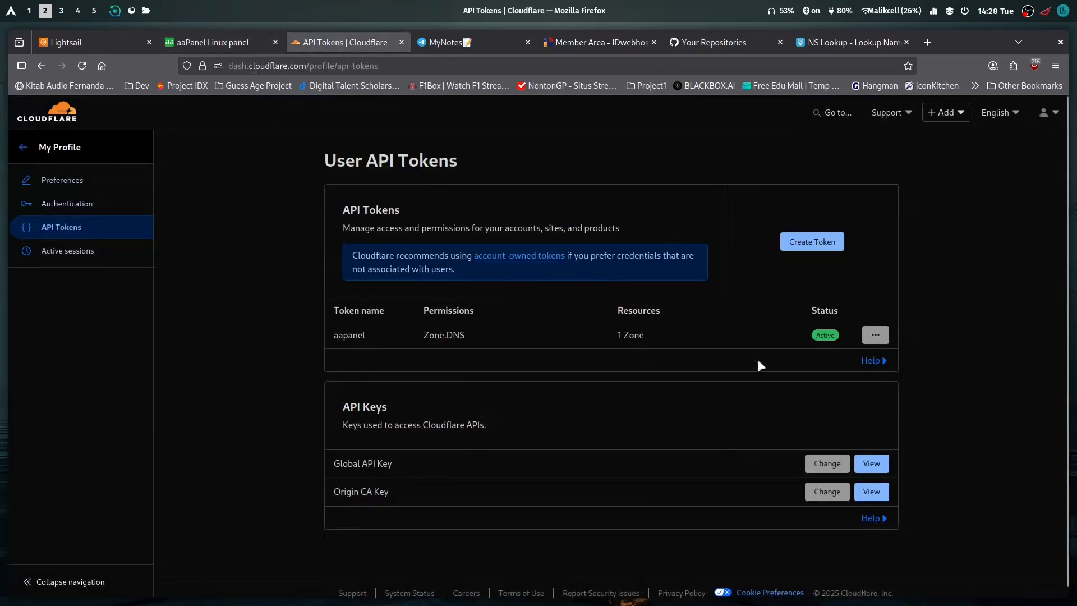
click(245, 45)
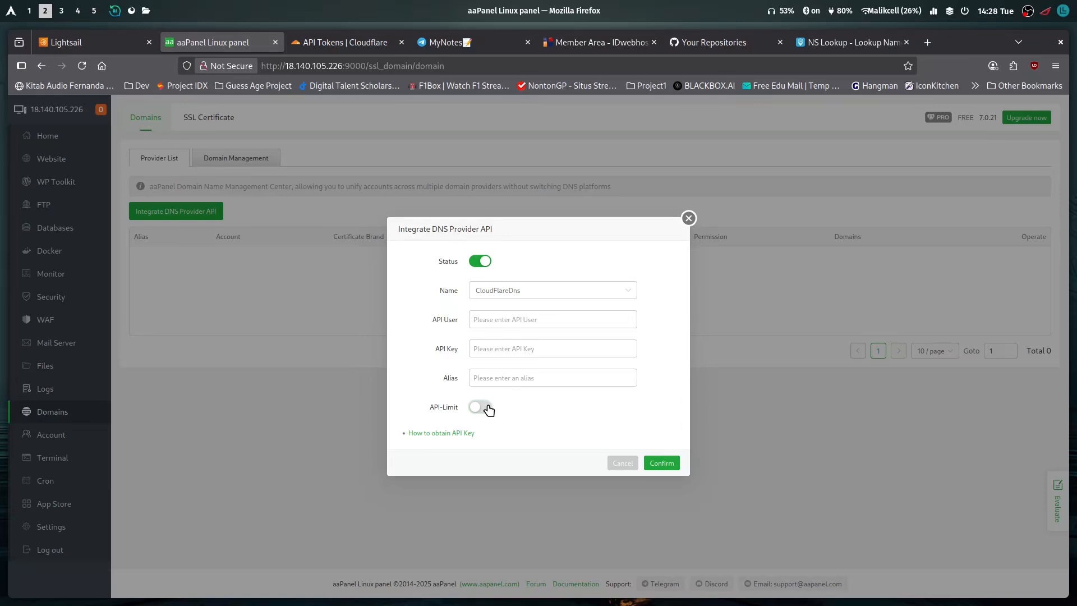
Reopen aaPanel's Integrate DNS Provider API form and start a new Cloudflare user API token from the Edit zone DNS template
click(688, 218)
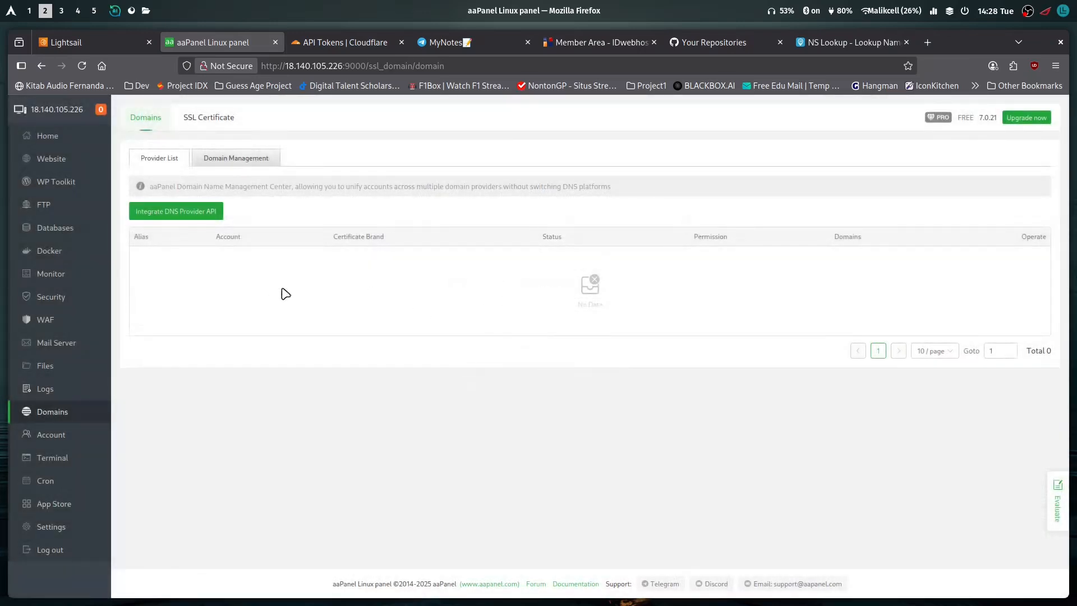
click(197, 216)
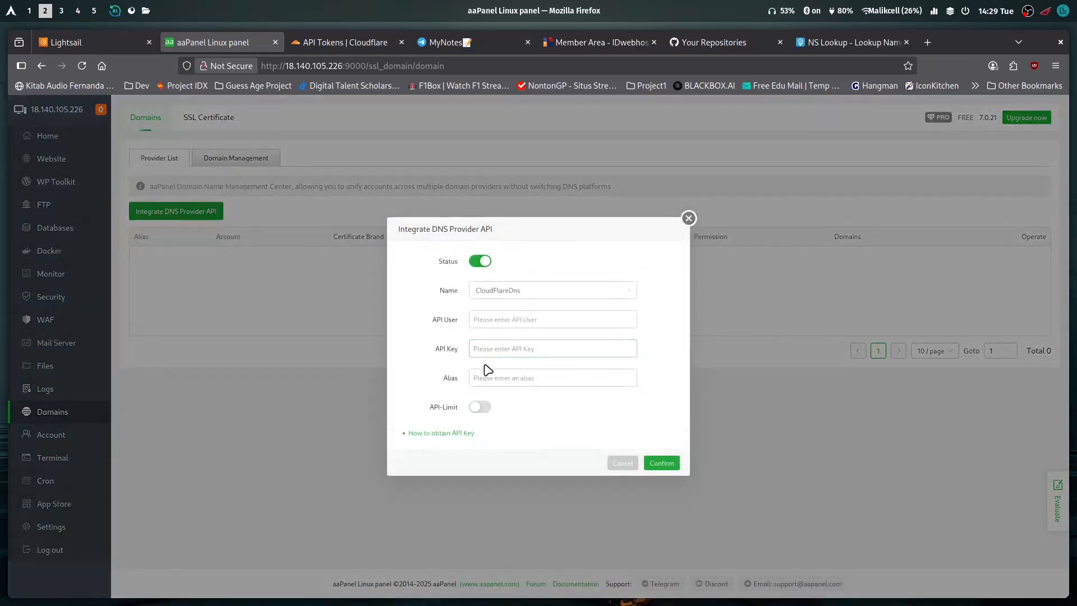
click(328, 41)
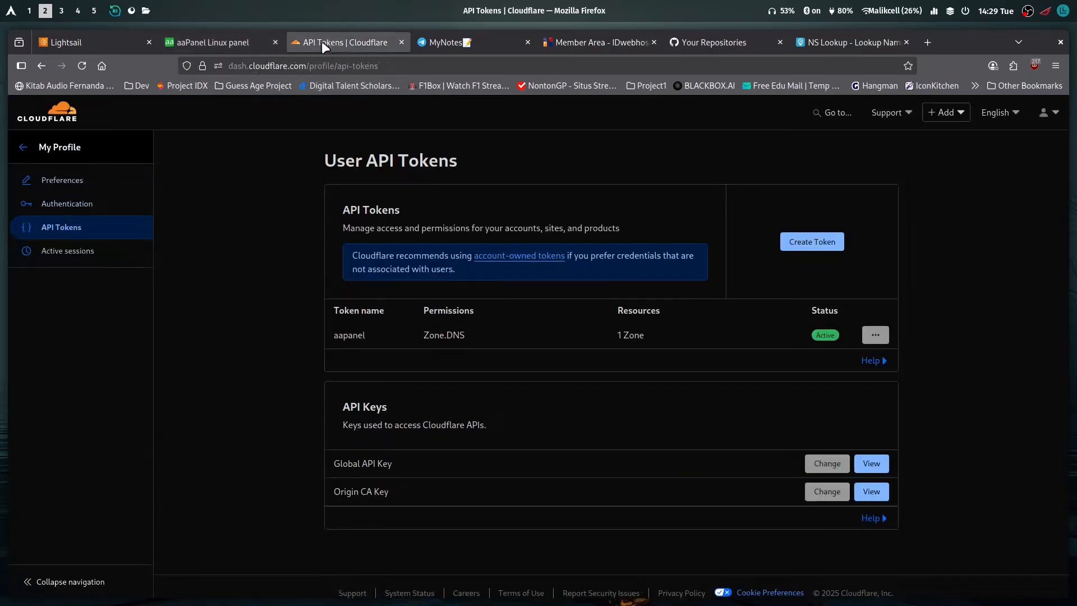
click(812, 241)
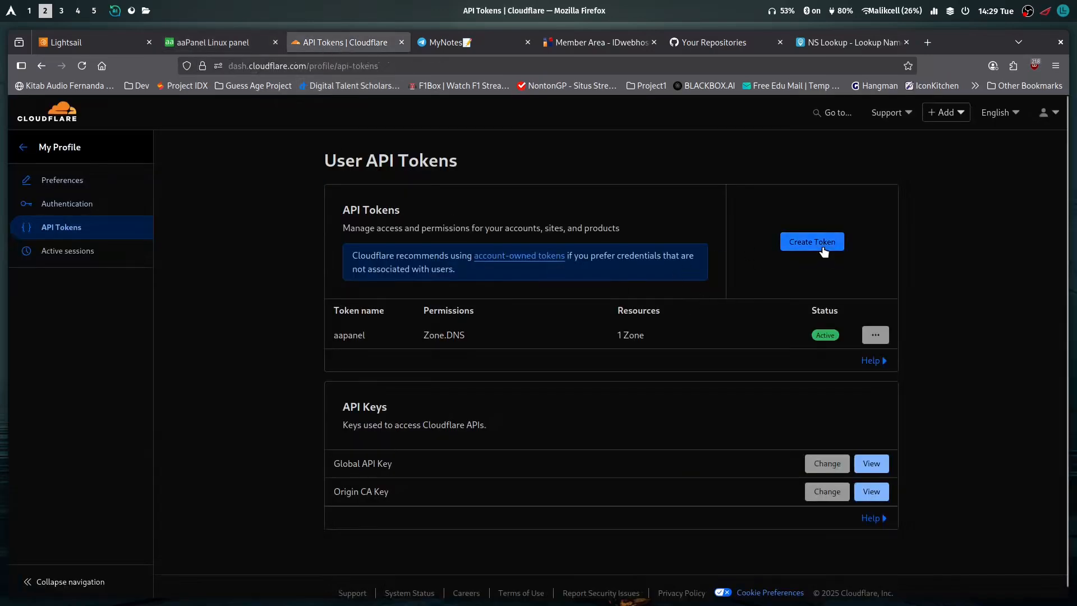
scroll(588, 357, down, 3)
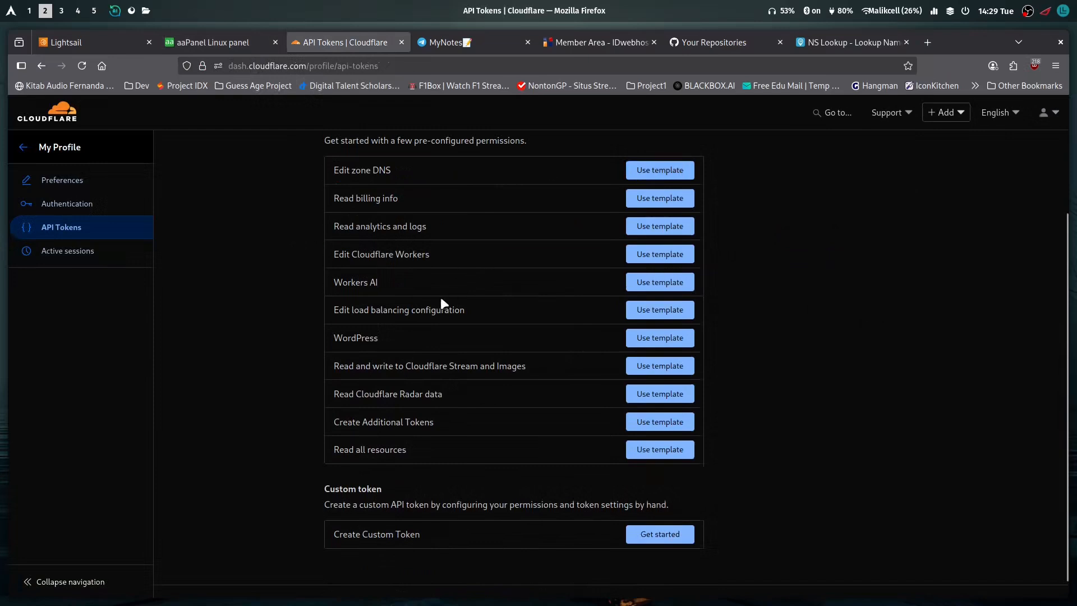
scroll(516, 335, up, 2)
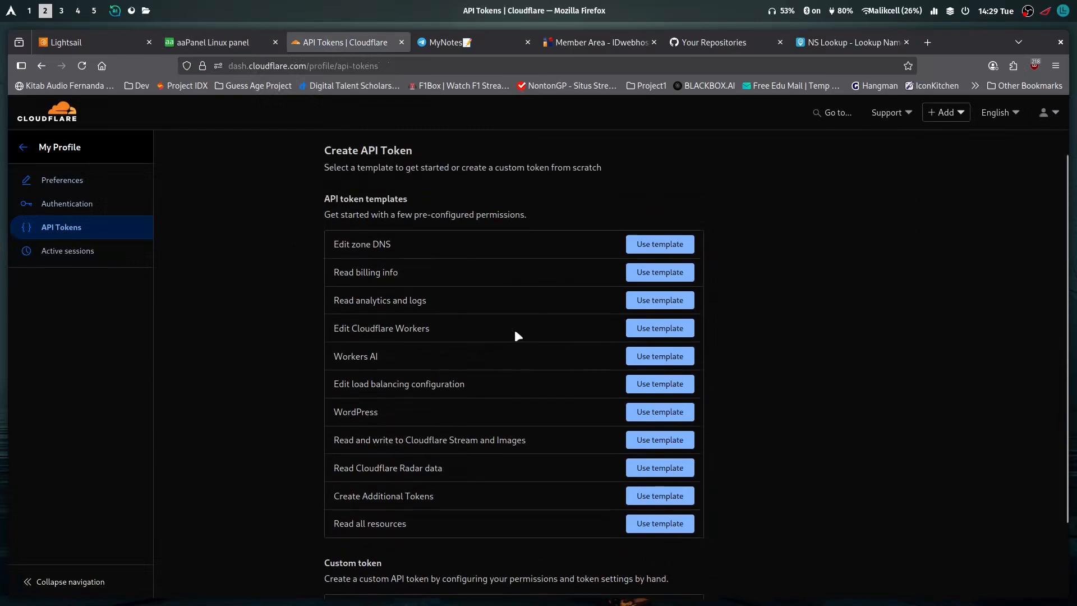
drag(336, 250, 394, 254)
click(415, 248)
click(660, 244)
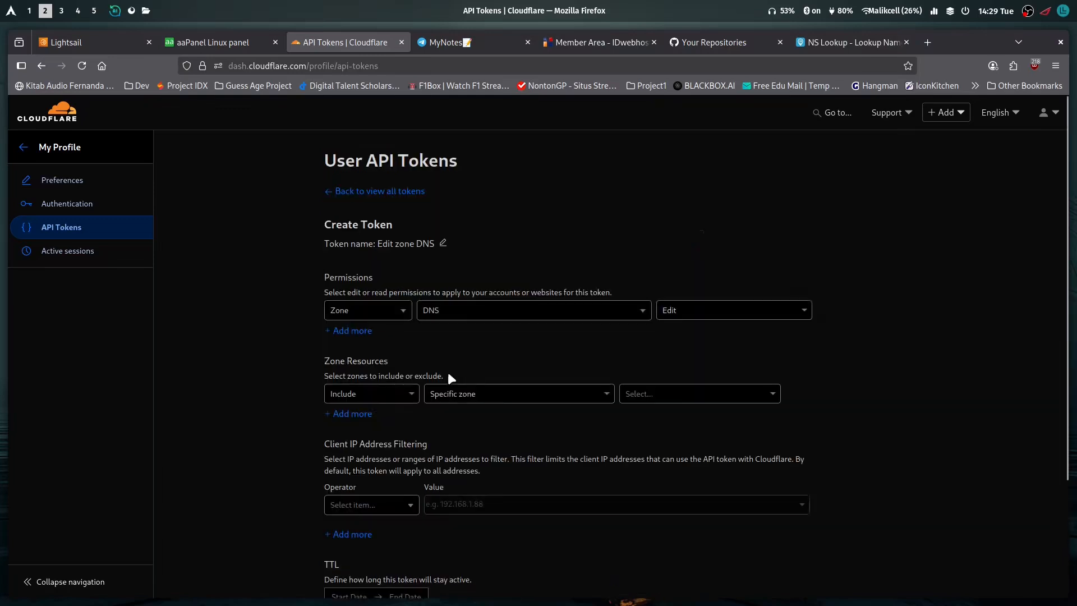
Set the token's Zone Resources to Include, Specific zone, namida.my.id, keeping the Zone DNS Edit permission
scroll(435, 348, down, 2)
click(480, 320)
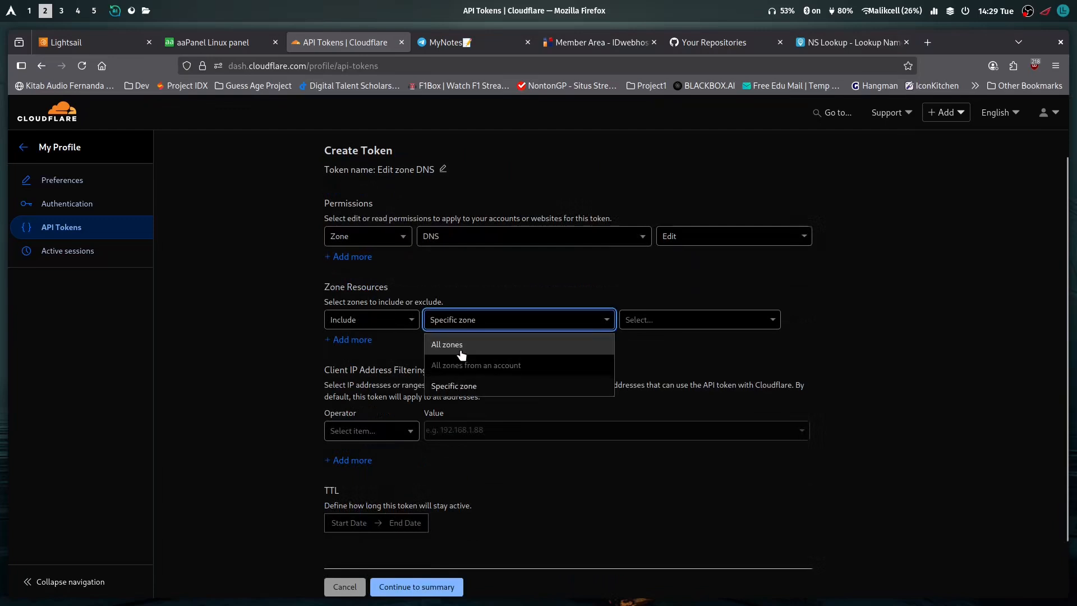
click(644, 355)
click(703, 322)
click(925, 303)
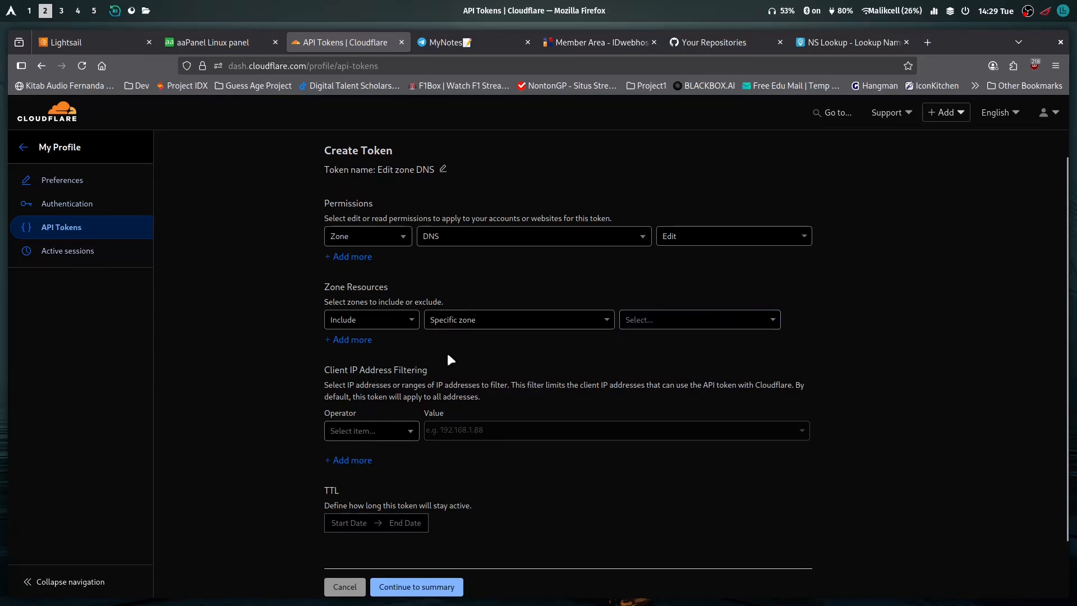
click(660, 321)
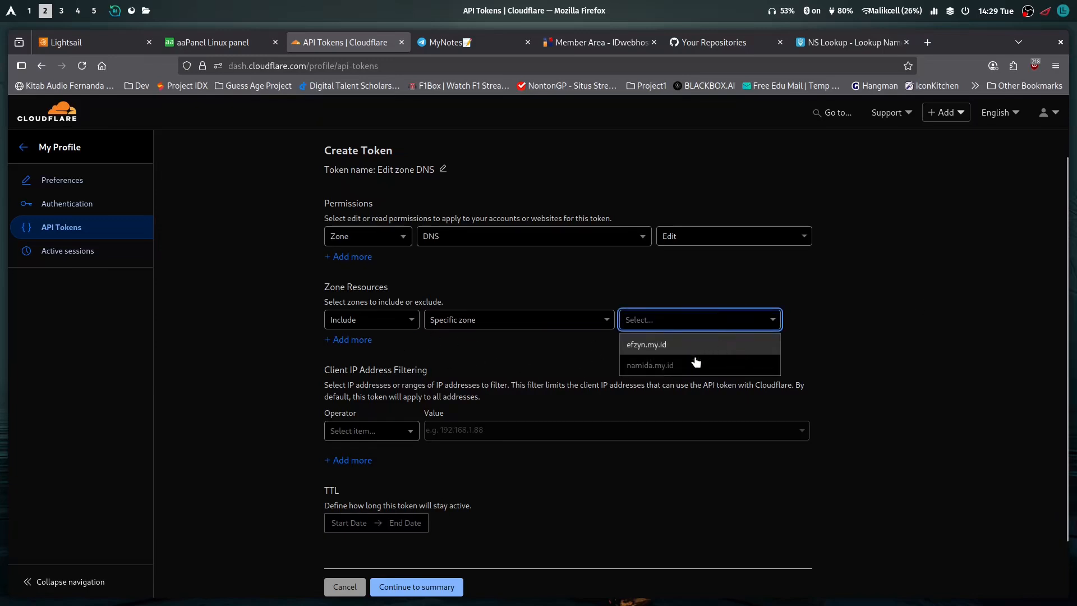
click(650, 365)
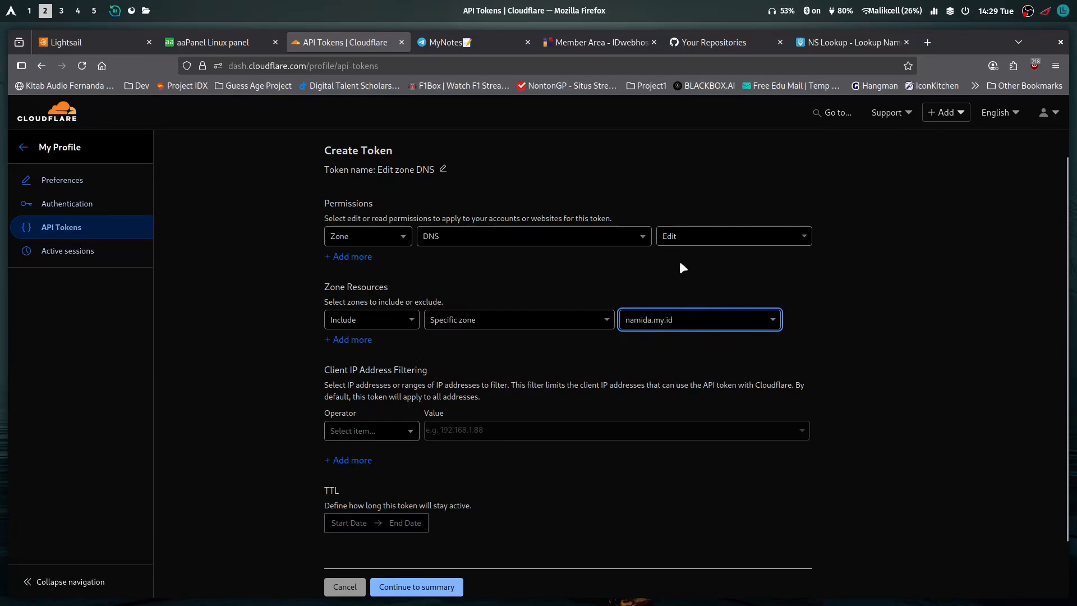
click(710, 231)
click(709, 285)
scroll(457, 304, down, 2)
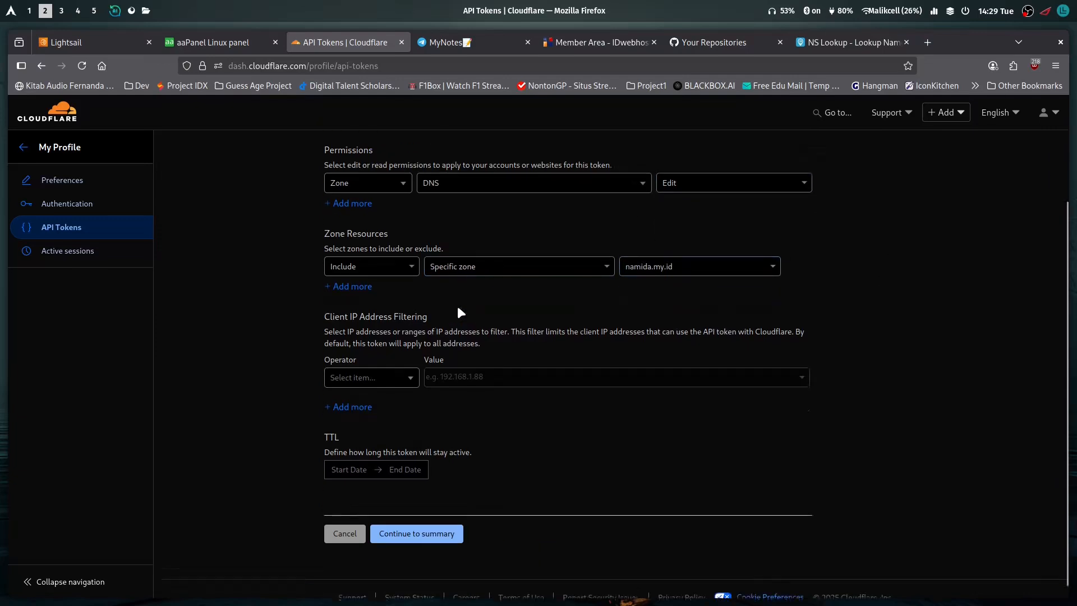
click(383, 258)
click(380, 277)
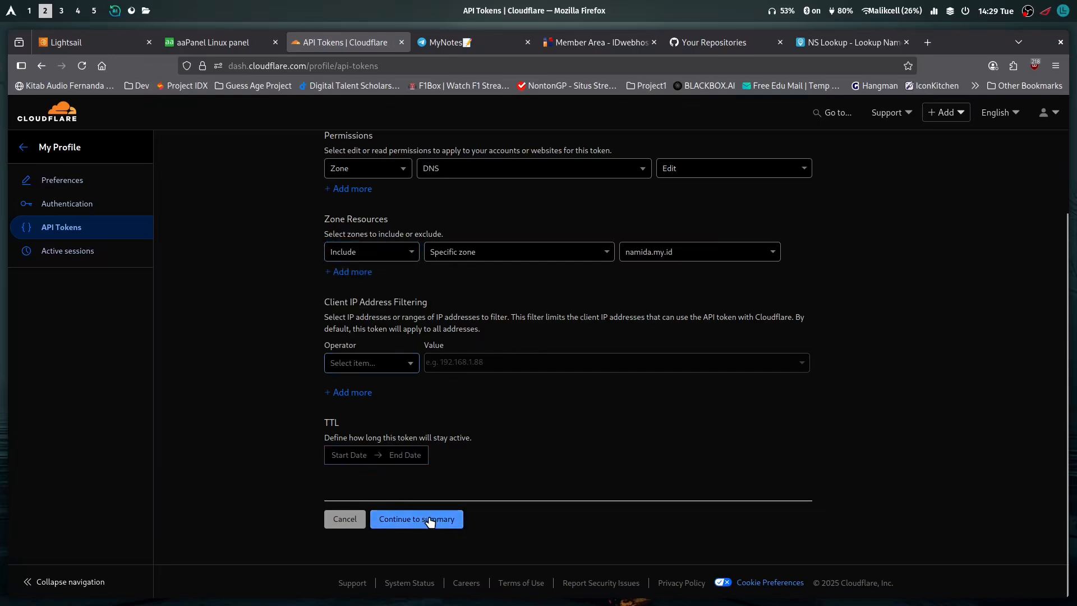
Review the token settings, create the Edit zone DNS token through its summary and copy the generated API token
scroll(617, 342, up, 4)
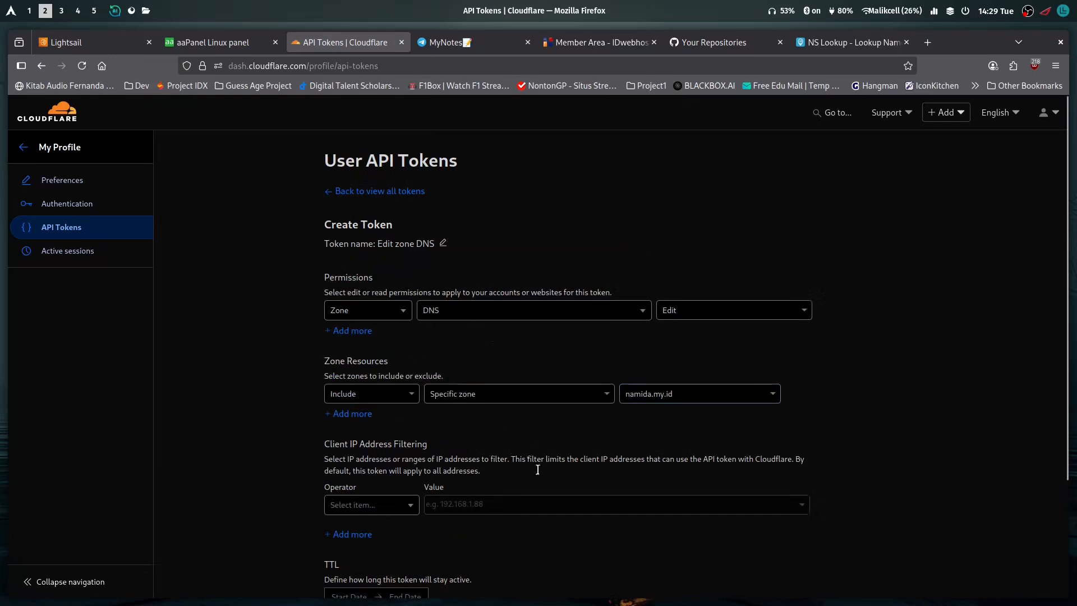
scroll(533, 463, down, 3)
click(439, 516)
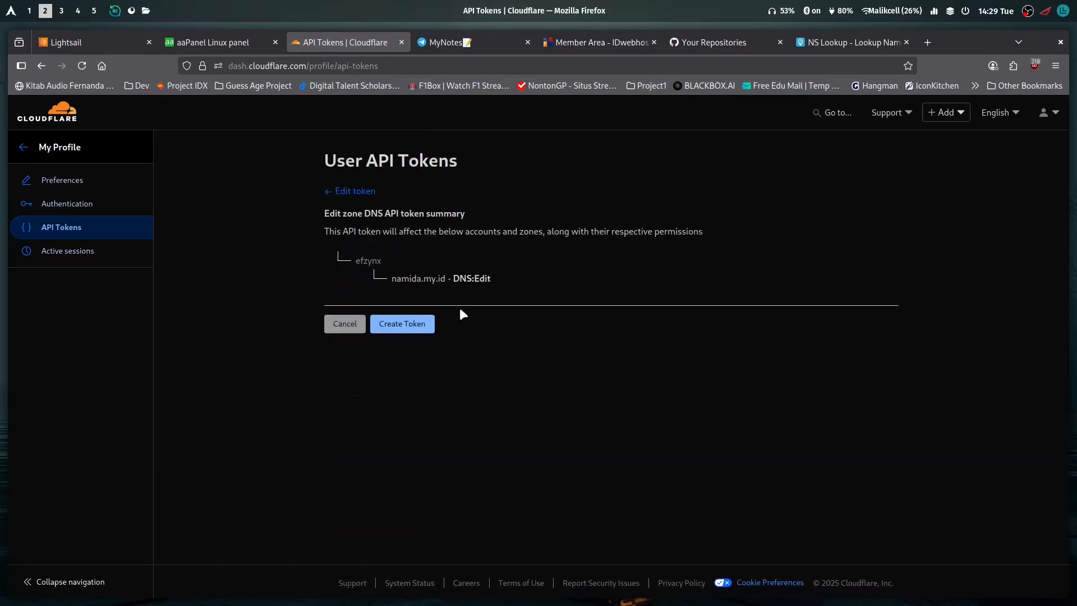
click(399, 326)
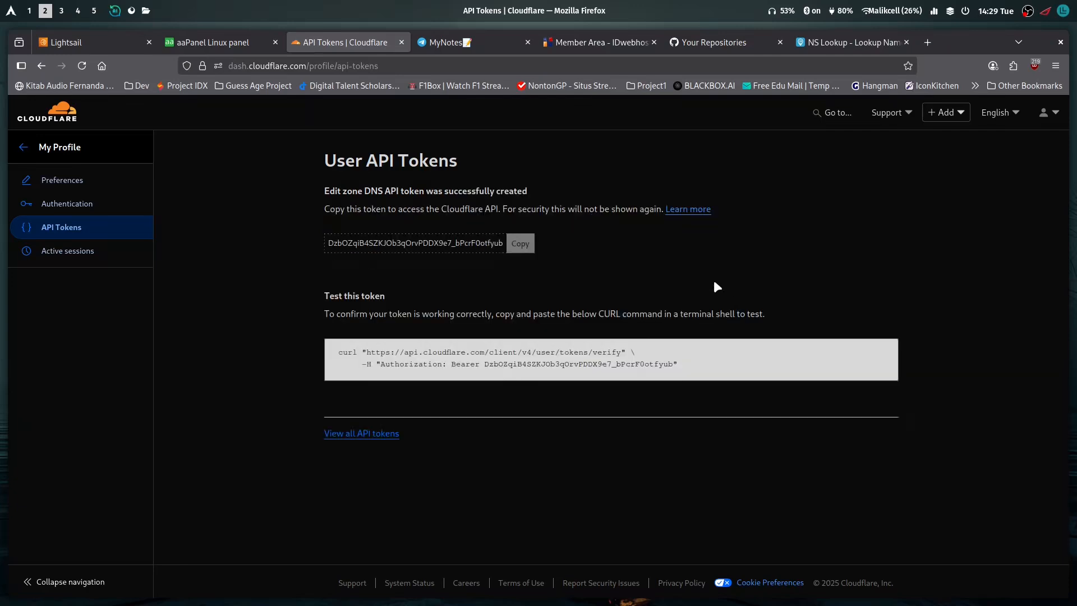
click(523, 246)
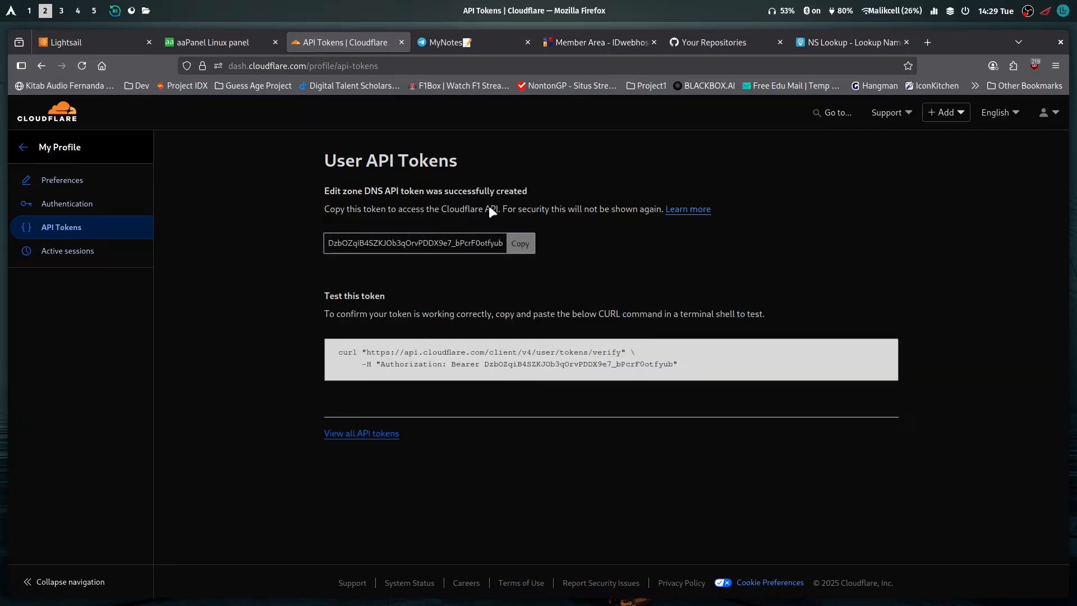
In aaPanel, integrate CloudFlareDns with API-Limit on, pasting the copied token as the API Key and using the alias namida.my.id
click(208, 42)
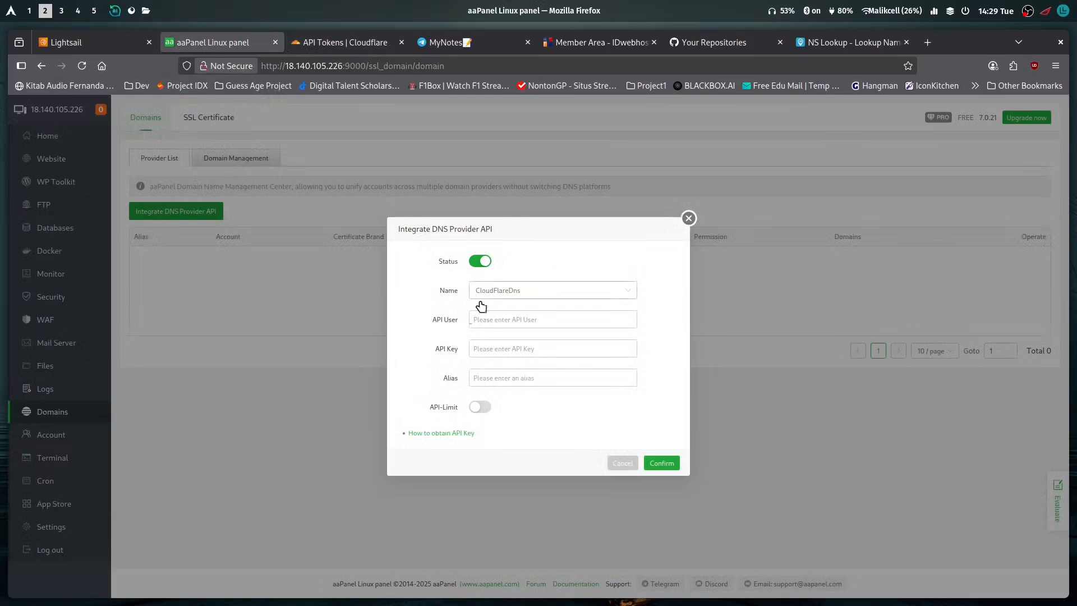
click(478, 408)
click(487, 310)
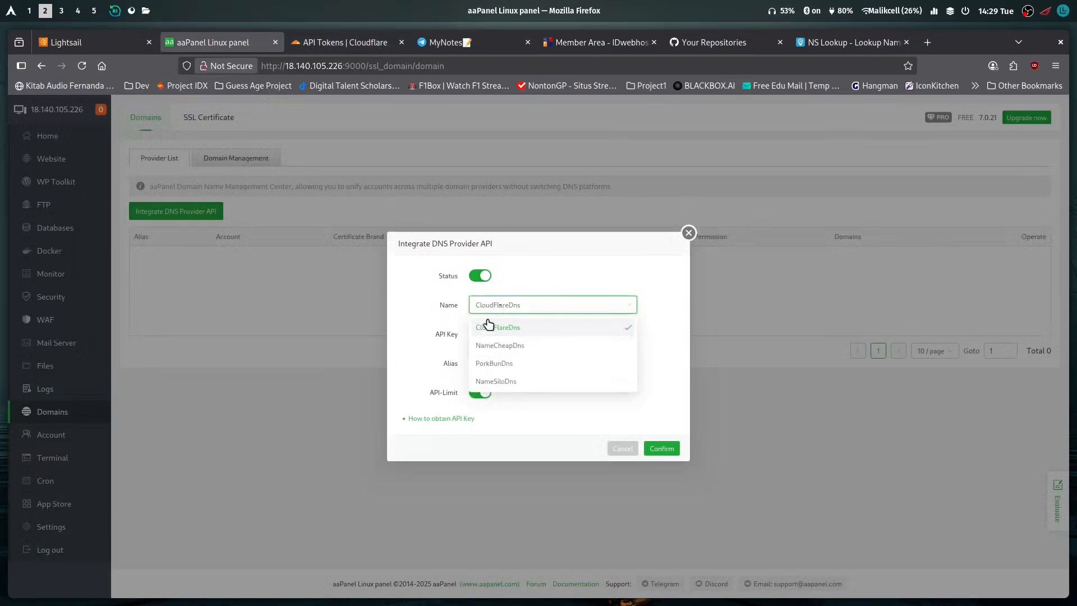
click(533, 304)
click(497, 336)
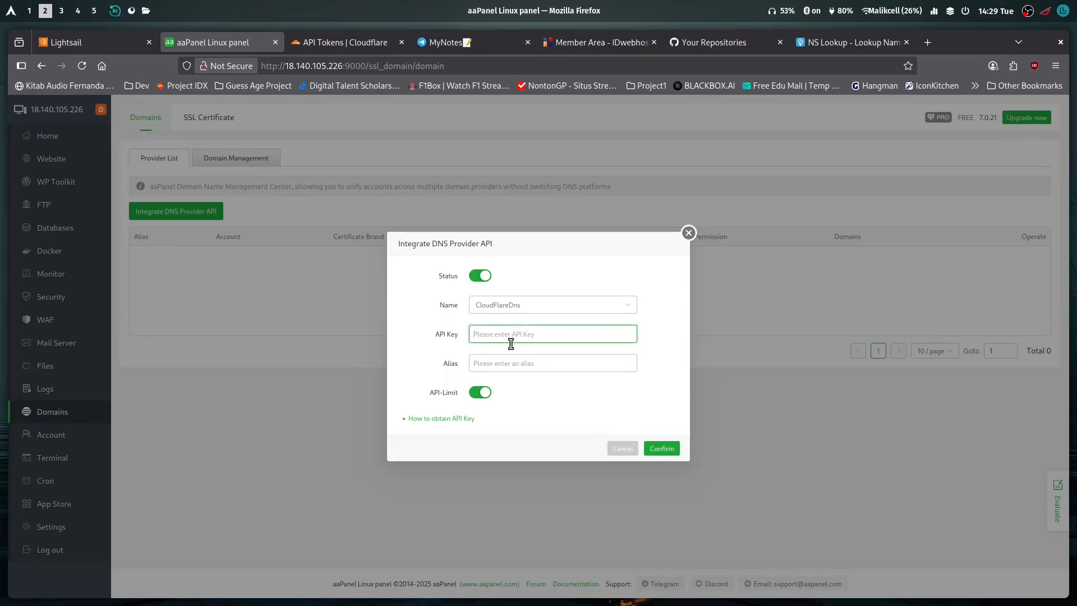
key(ctrl+v)
click(500, 365)
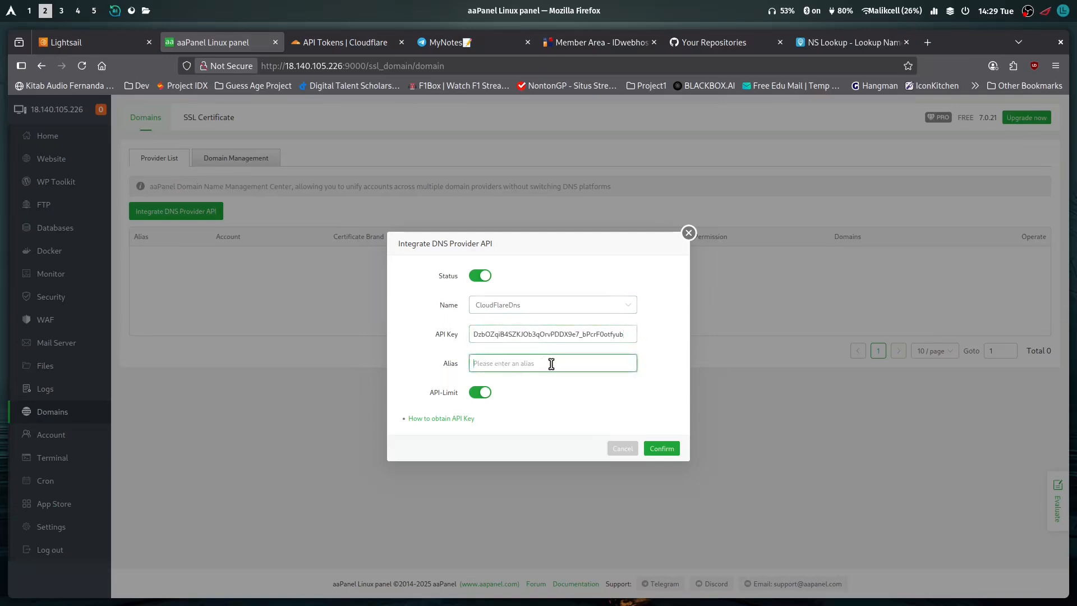
text(namida.my.id)
click(676, 448)
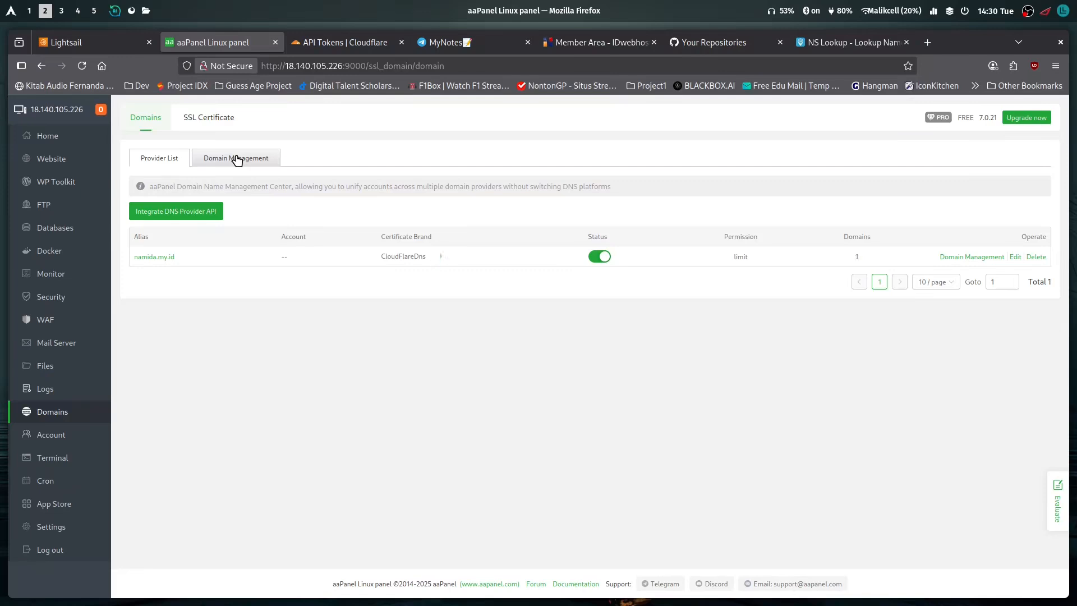
View namida.my.id's DNS records in aaPanel's Domain Management and check the full list of API tokens in Cloudflare
click(237, 159)
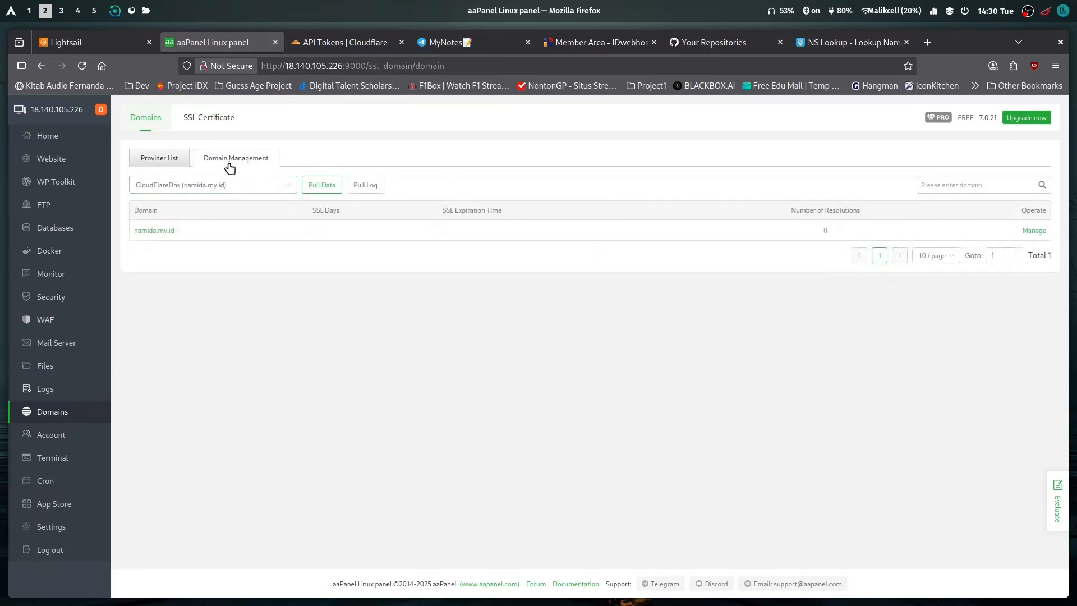
click(153, 234)
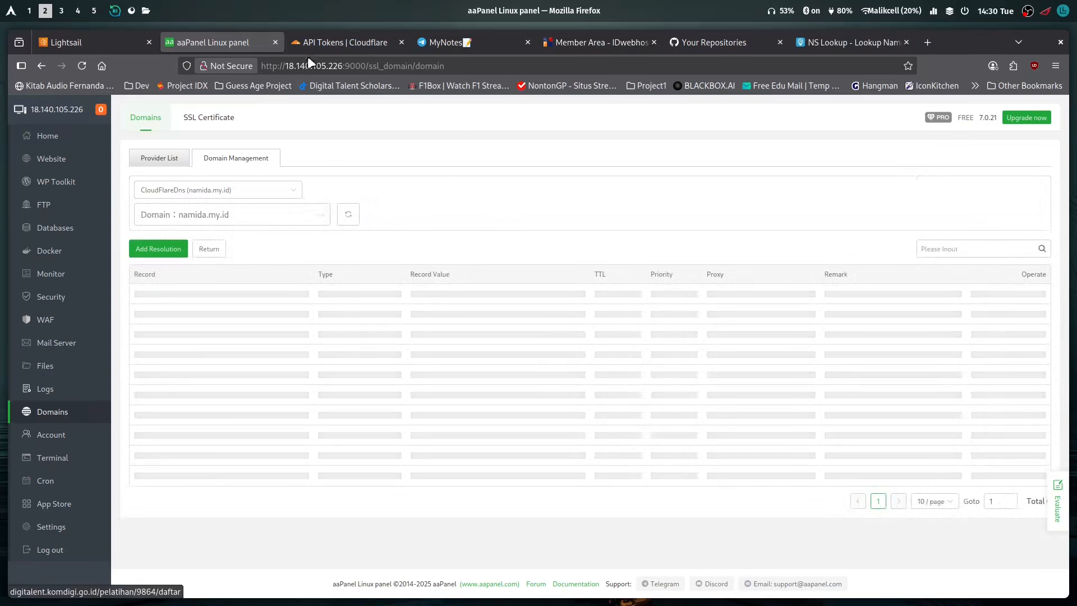
click(325, 42)
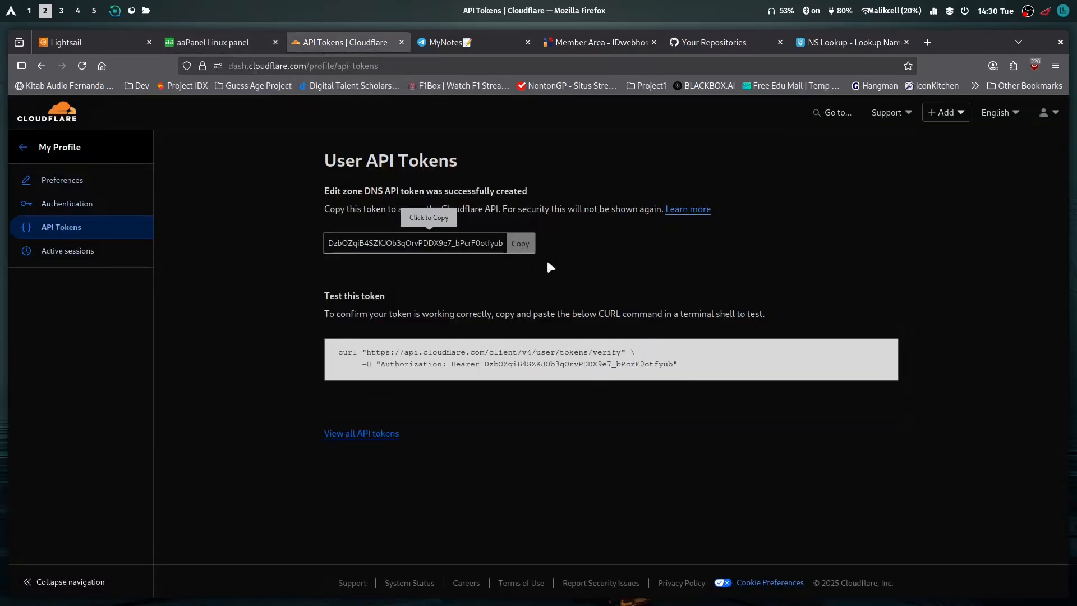
click(372, 434)
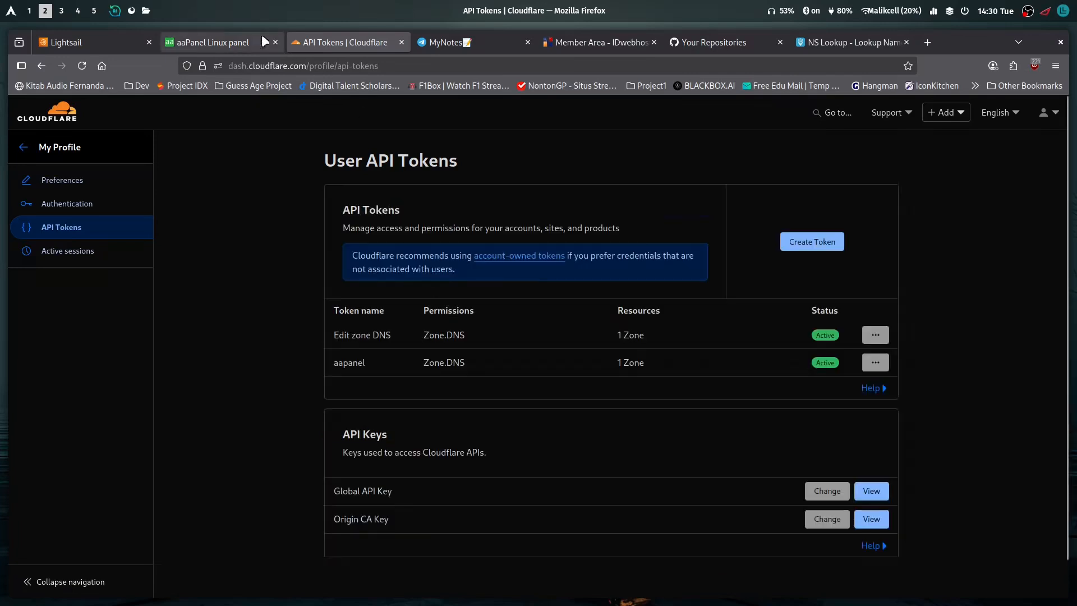
click(204, 42)
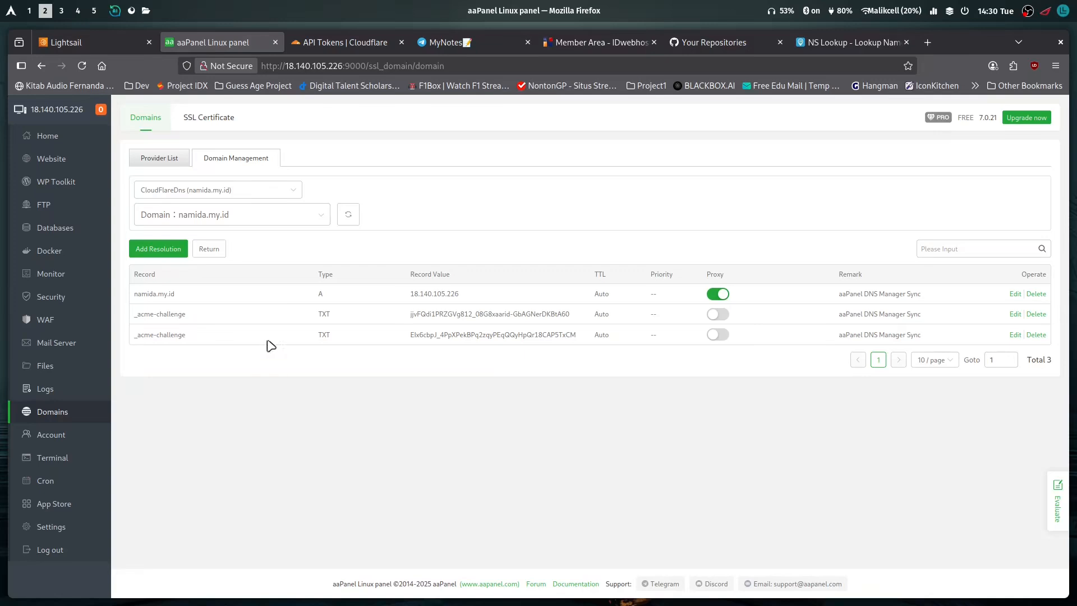
Examine aaPanel's Global and Panel Settings, including the Domain field in the Security section
click(65, 526)
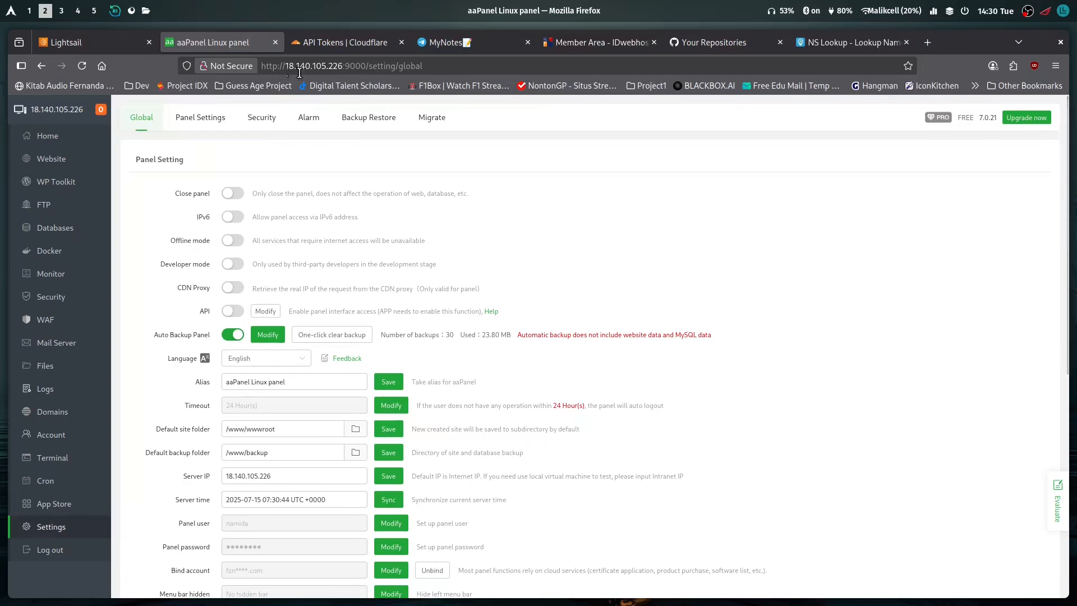
scroll(169, 326, down, 2)
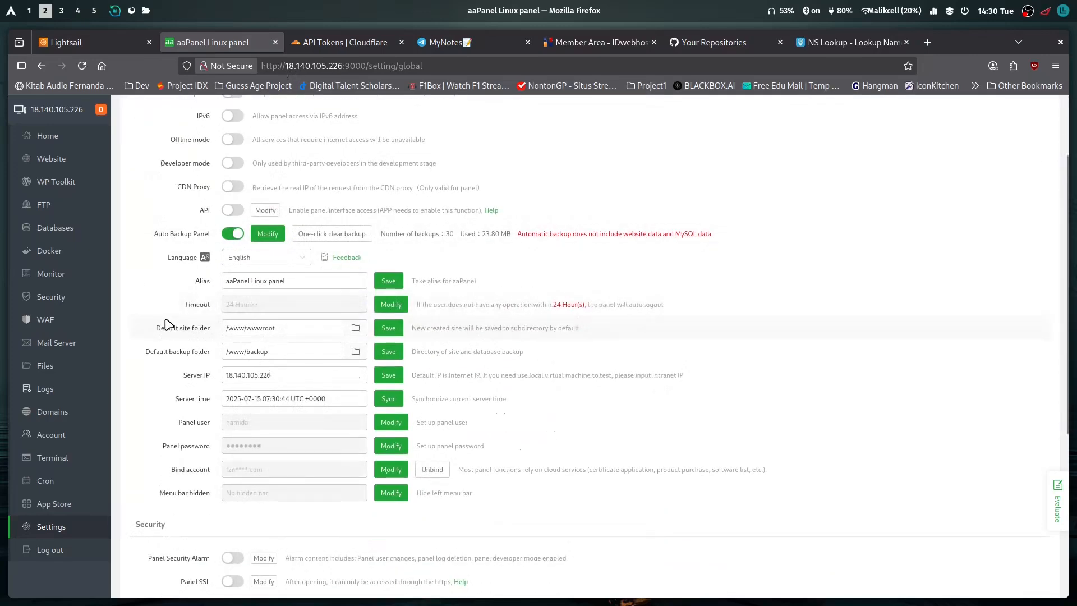
scroll(167, 324, down, 3)
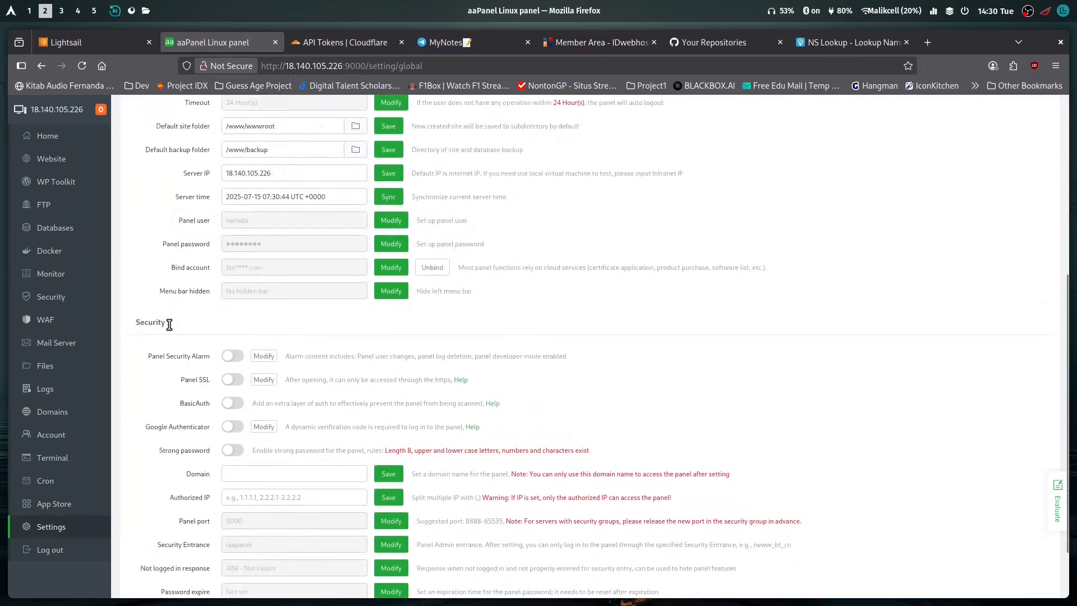
scroll(168, 325, up, 3)
scroll(165, 324, up, 2)
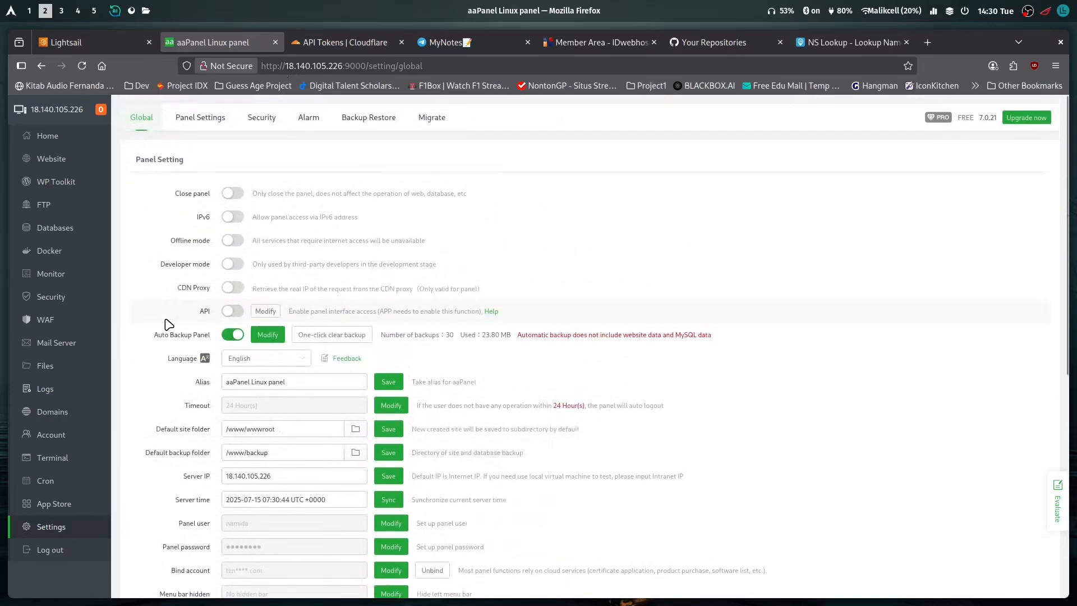
click(201, 117)
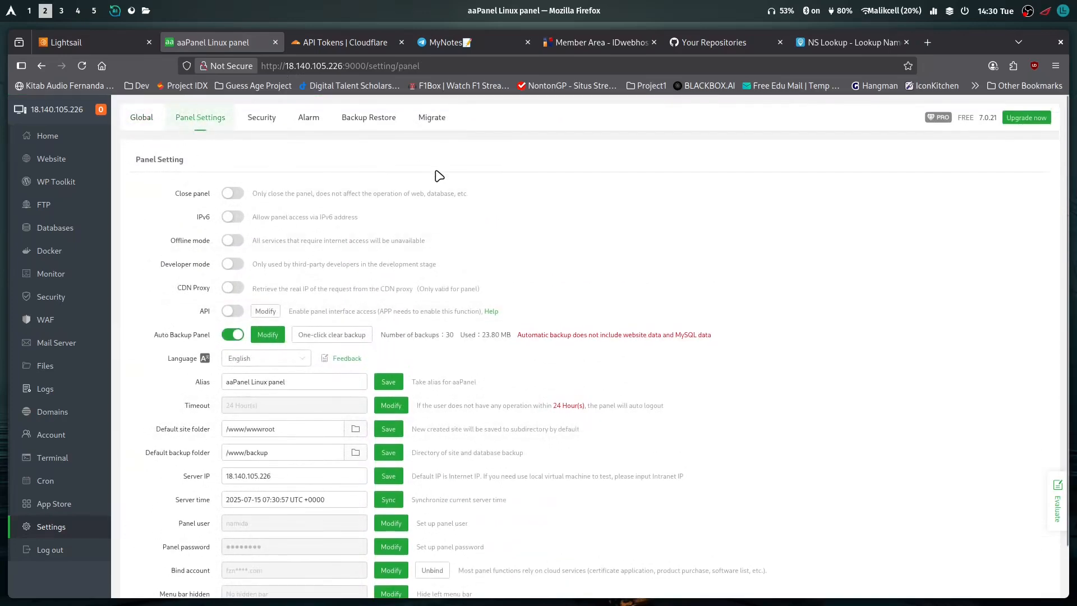
scroll(166, 269, down, 1)
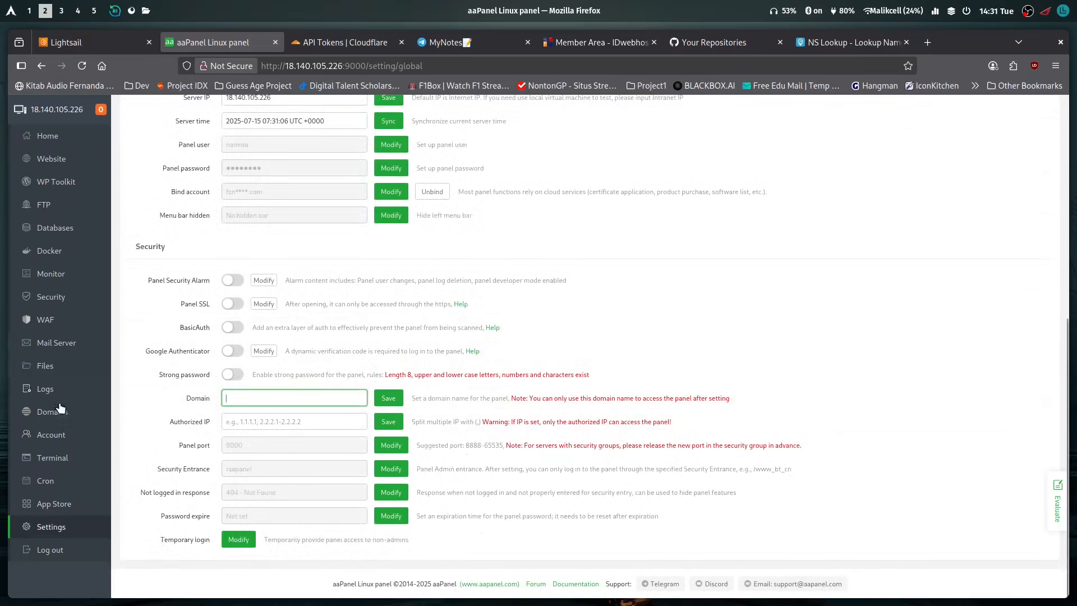
In aaPanel's Domain Management, add an A record named panel for namida.my.id pointing to the server IP 18.140.105.226, with the proxy off
click(42, 412)
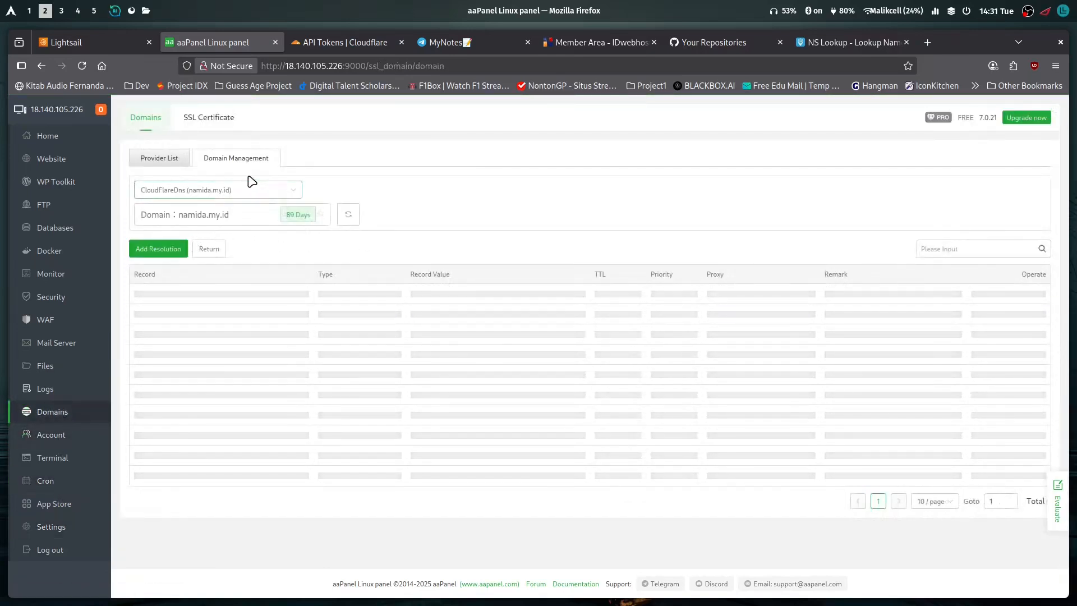
click(359, 43)
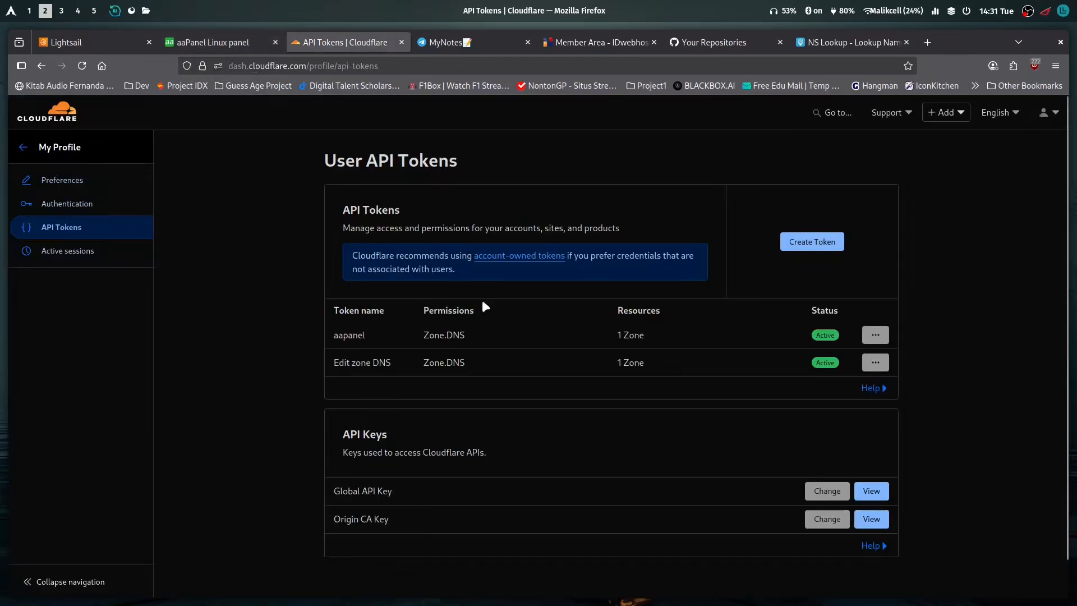
click(233, 48)
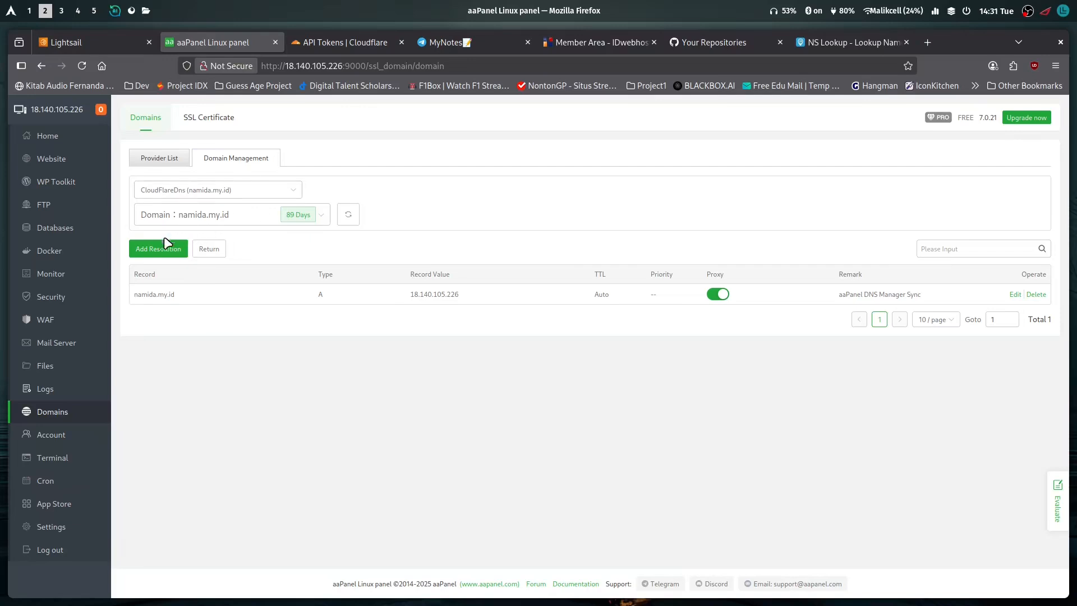
click(158, 250)
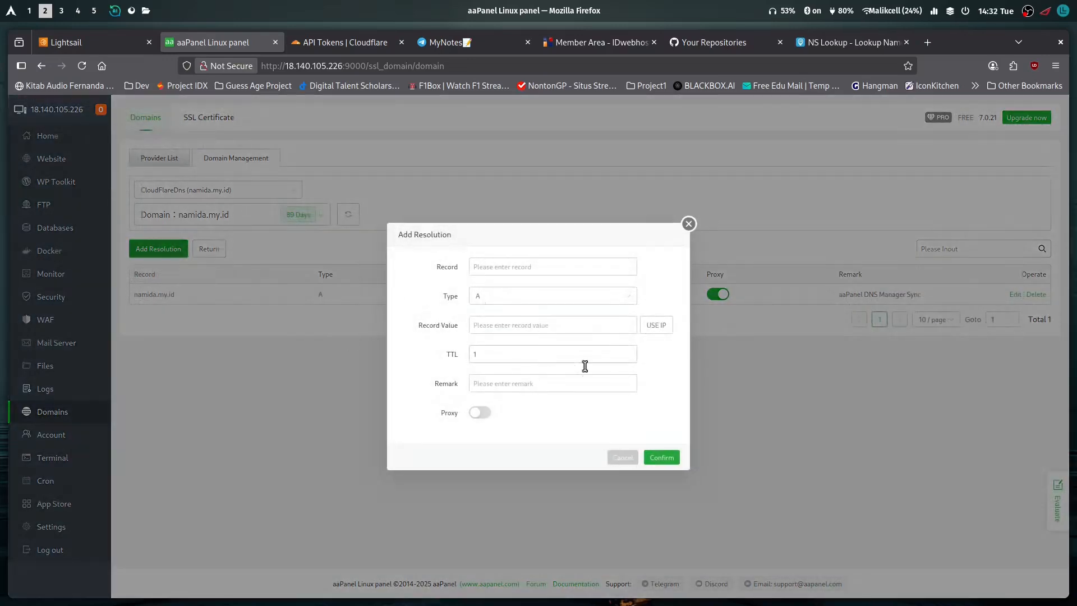
click(525, 273)
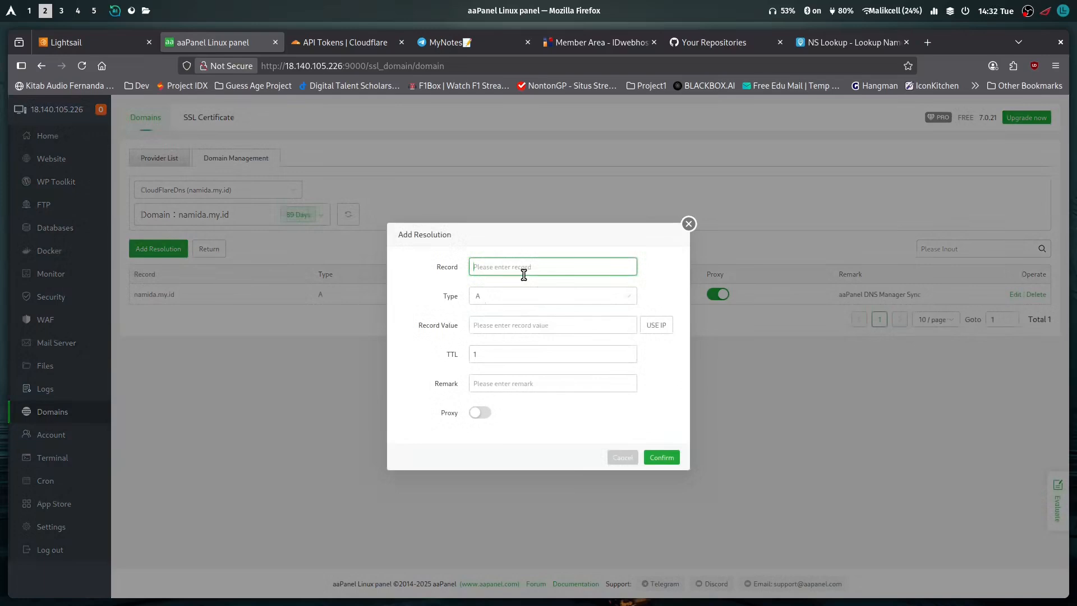
text(panel)
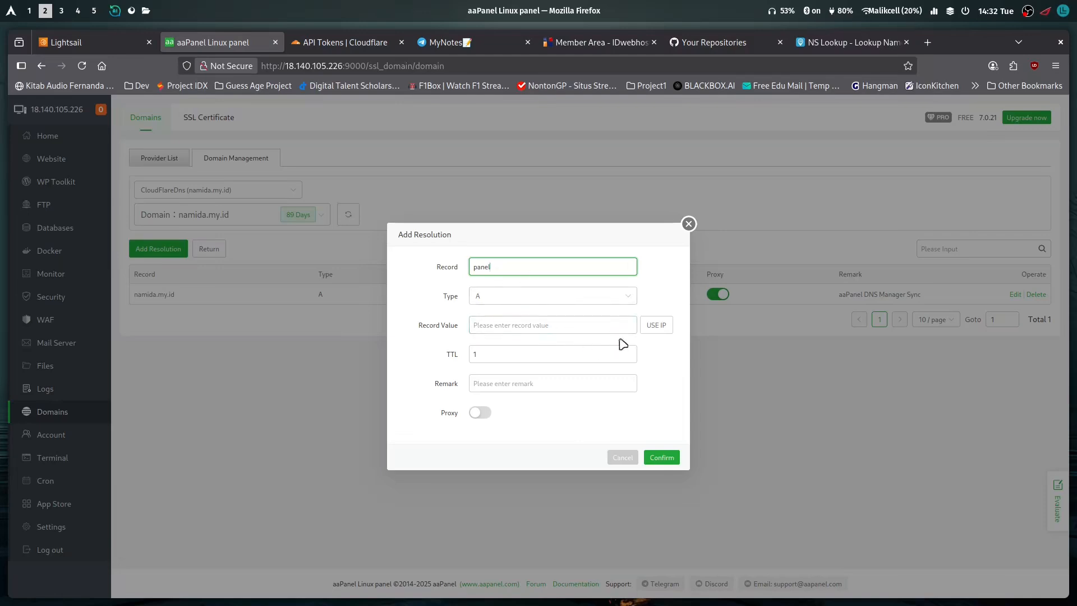
click(650, 326)
click(542, 359)
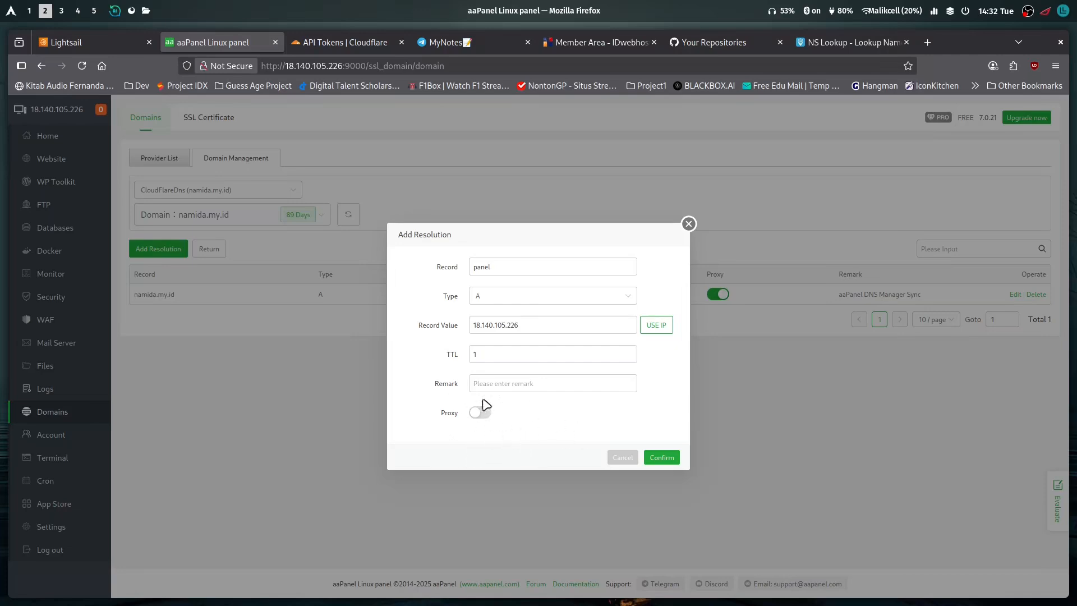
click(662, 457)
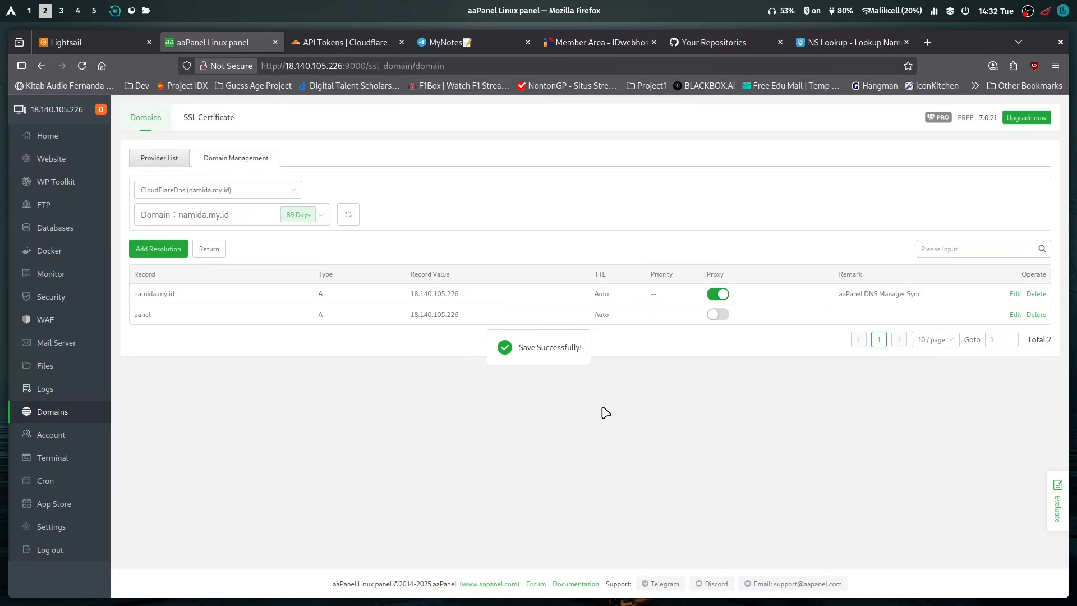
Switch to Cloudflare and check the DNS records of namida.my.id, including the proxy status of the panel record
click(339, 40)
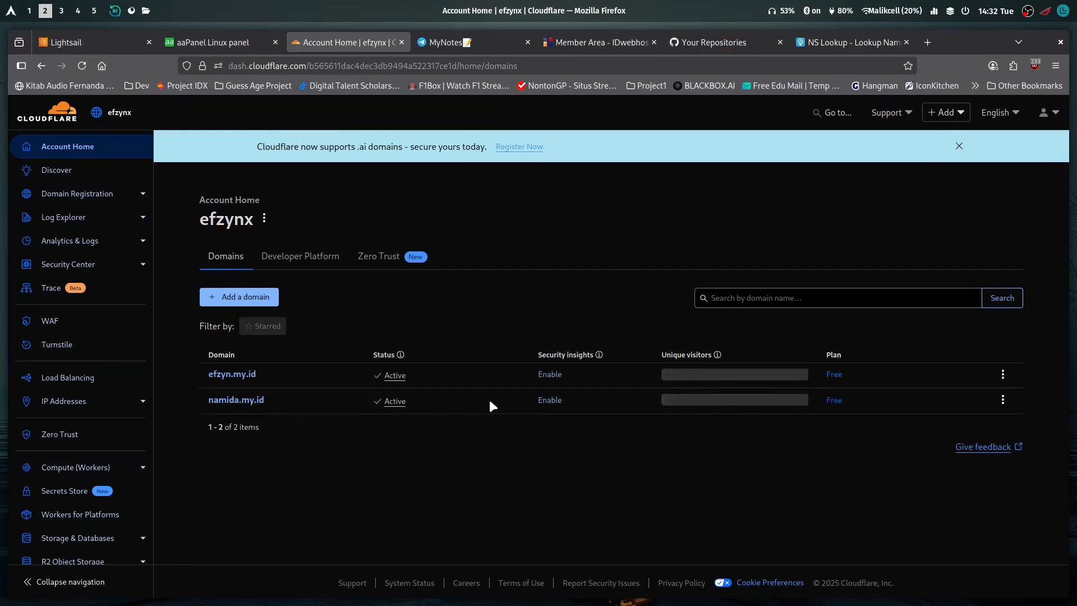
click(260, 400)
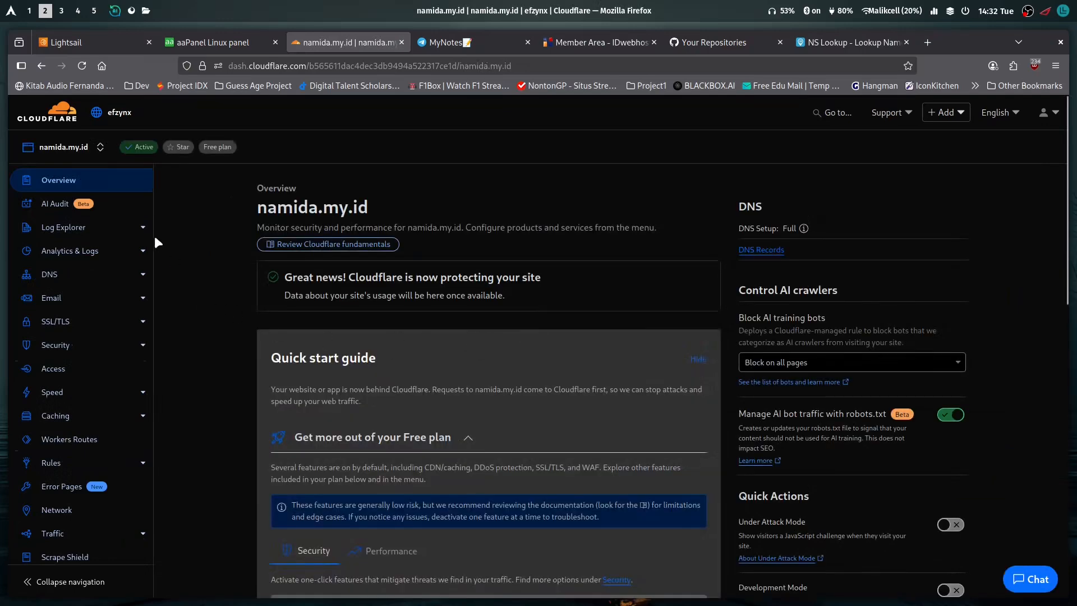
click(40, 277)
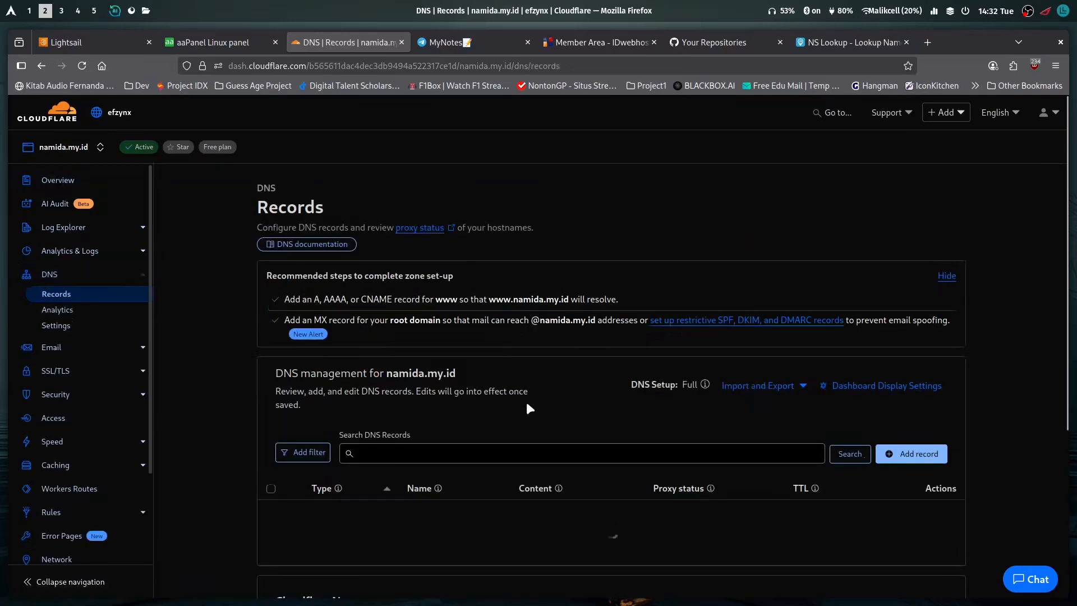
scroll(449, 421, down, 5)
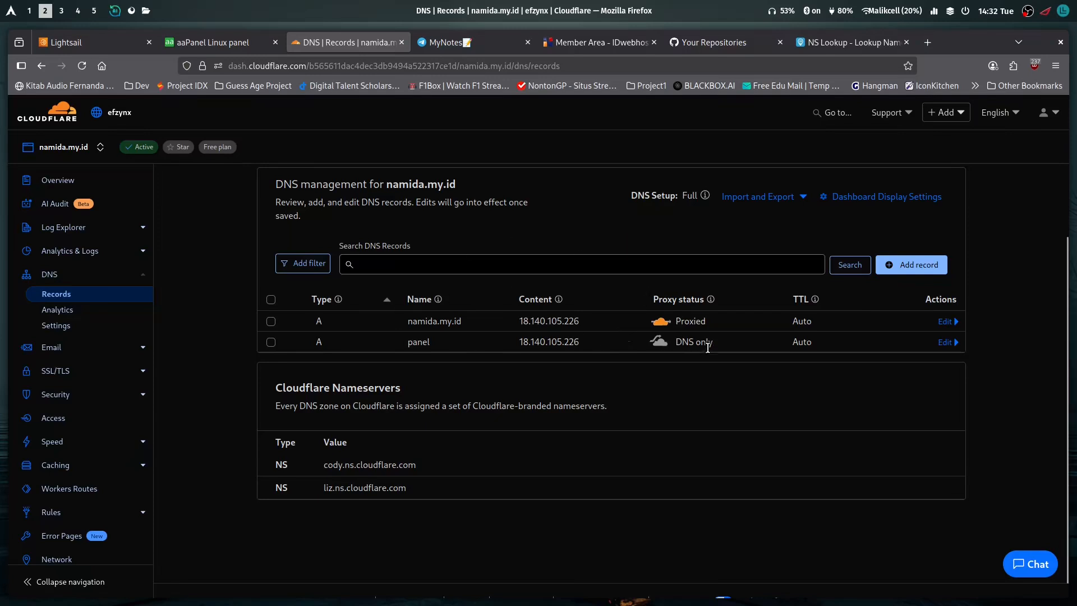
In aaPanel's global Security settings, set the panel domain to panel.namida.my.id and save it
click(224, 49)
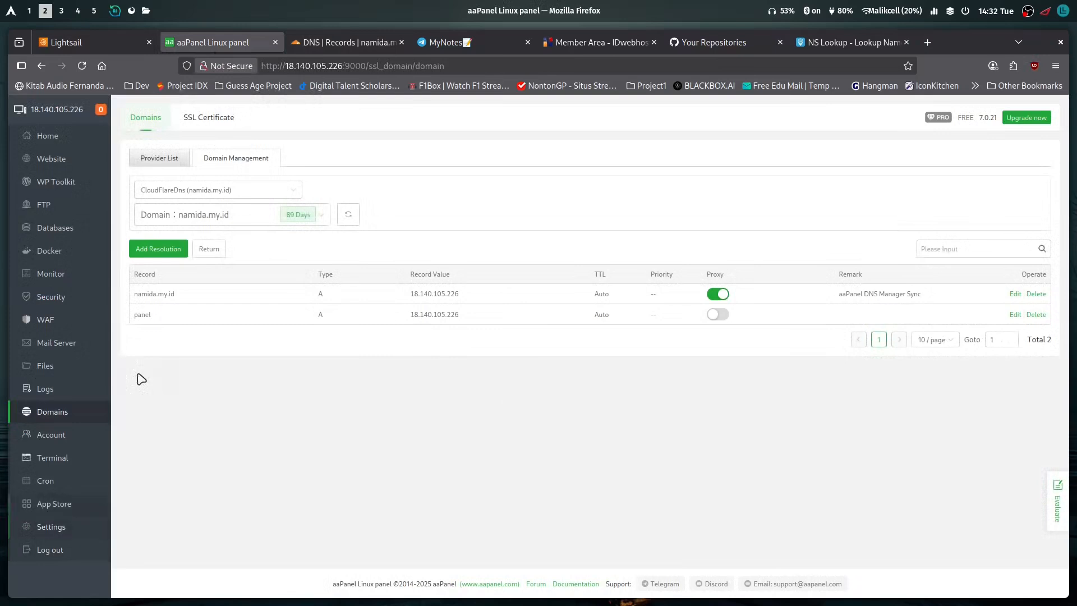
click(53, 526)
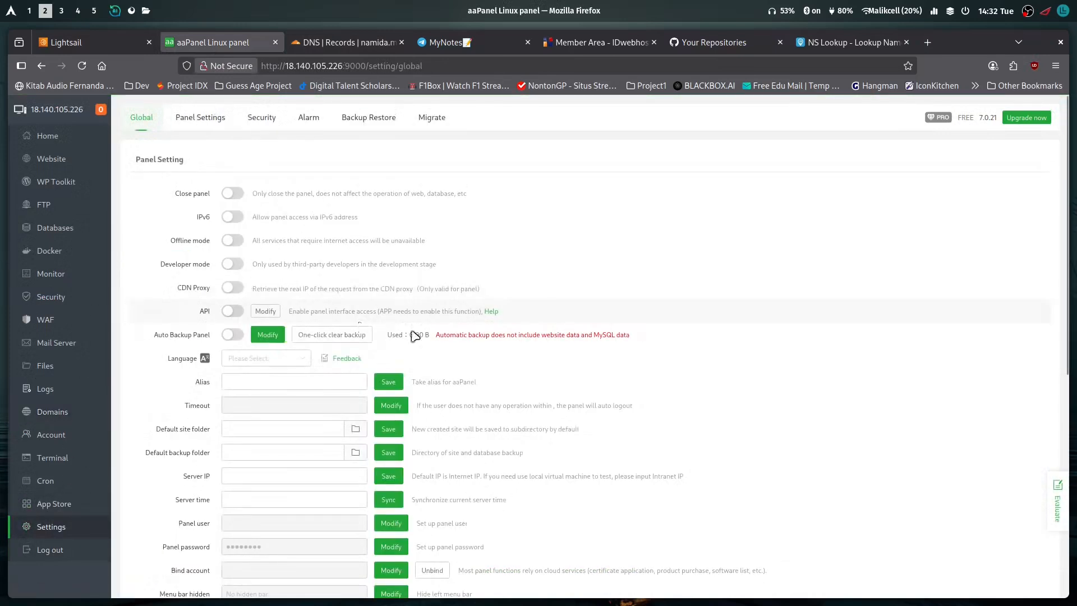
scroll(224, 320, down, 7)
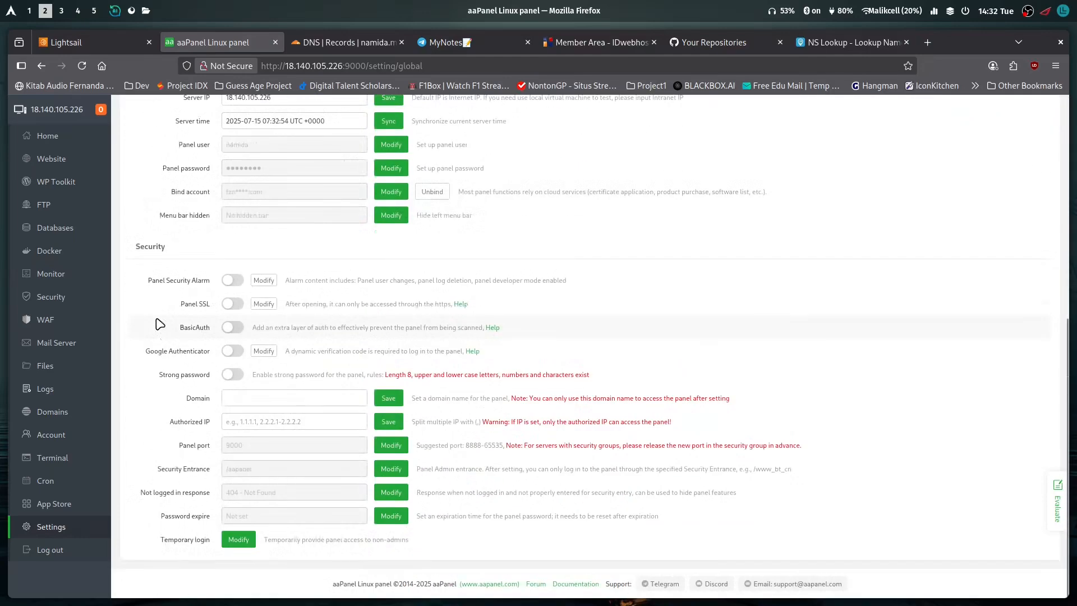
click(236, 403)
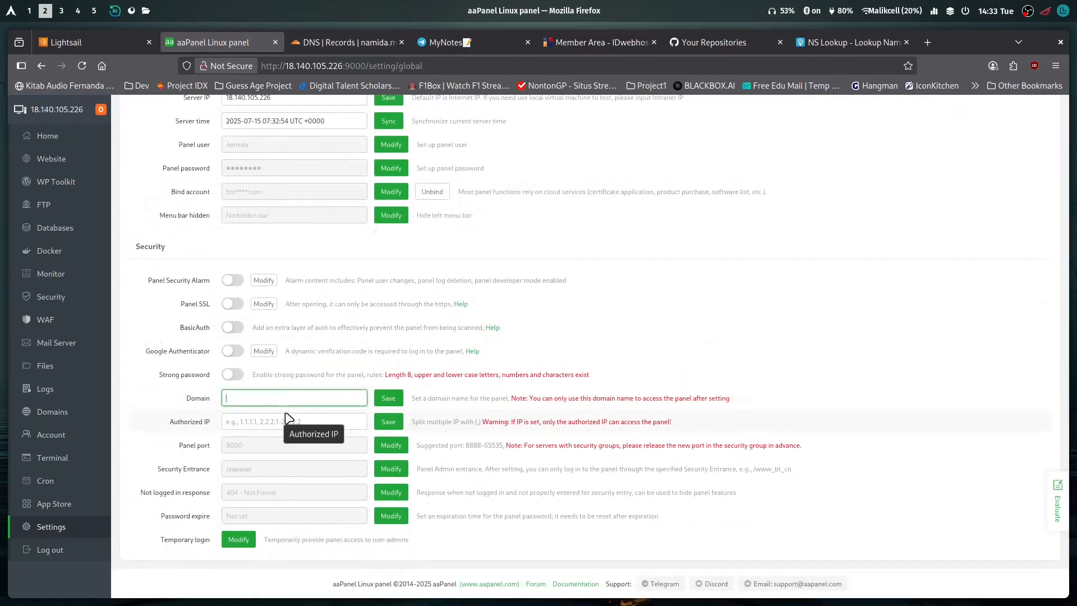
text(panel.namida.my.id)
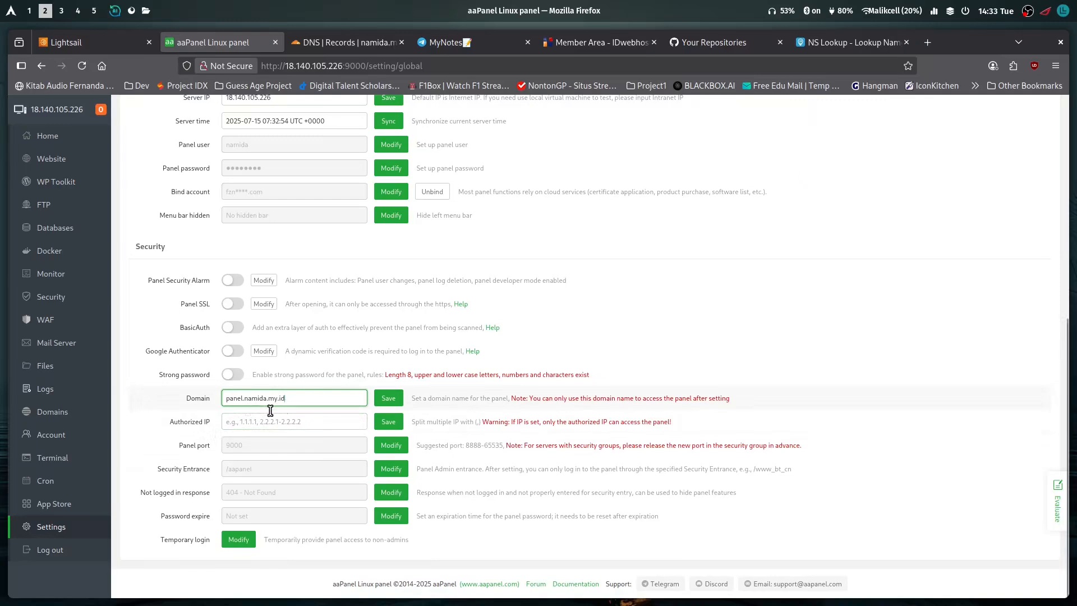
click(395, 401)
click(396, 402)
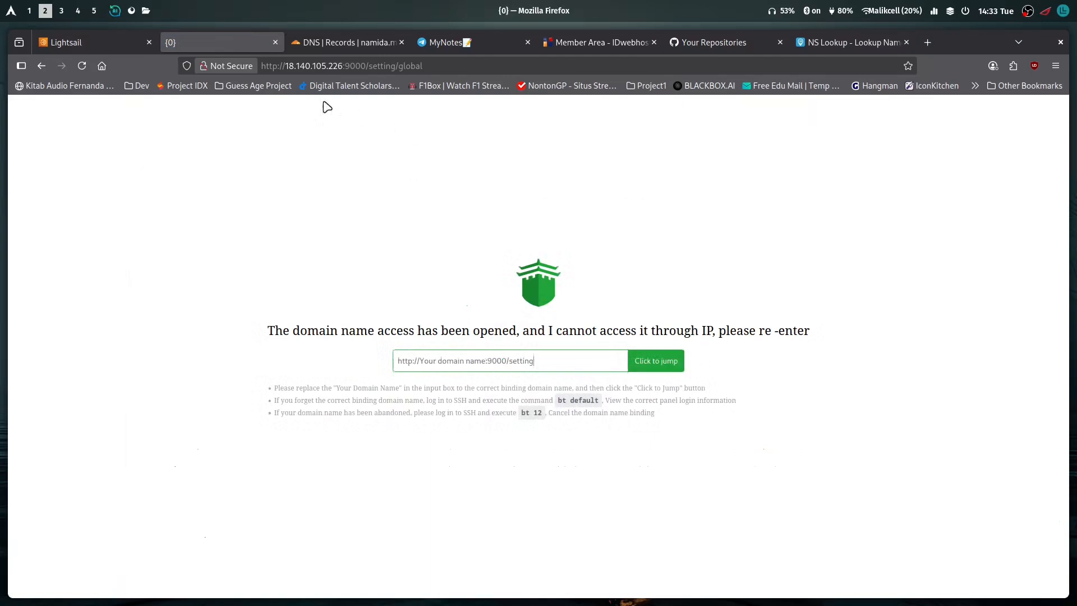
click(350, 74)
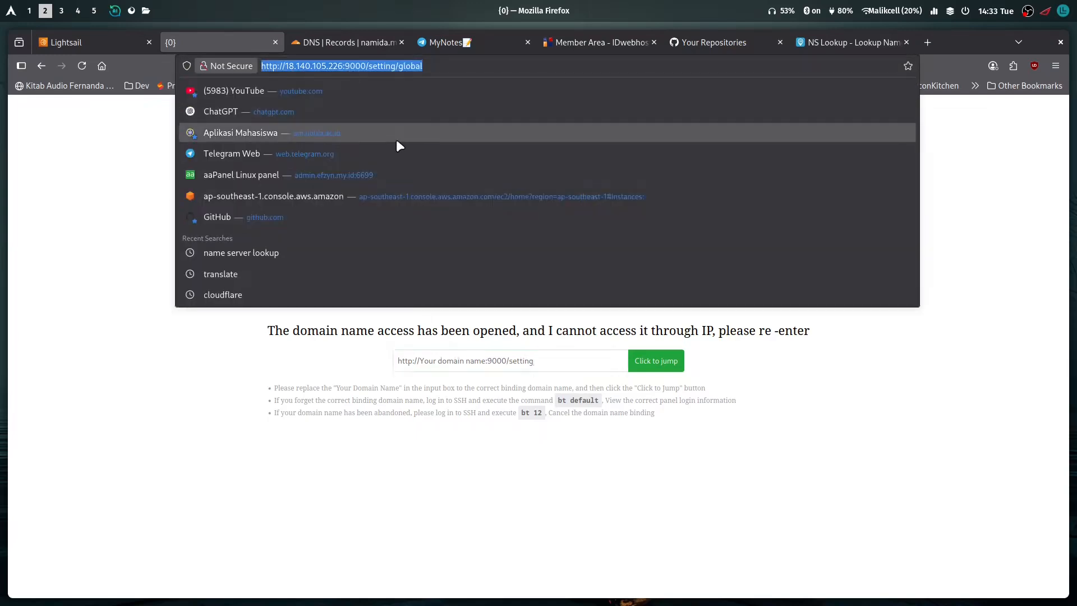
key(Left)
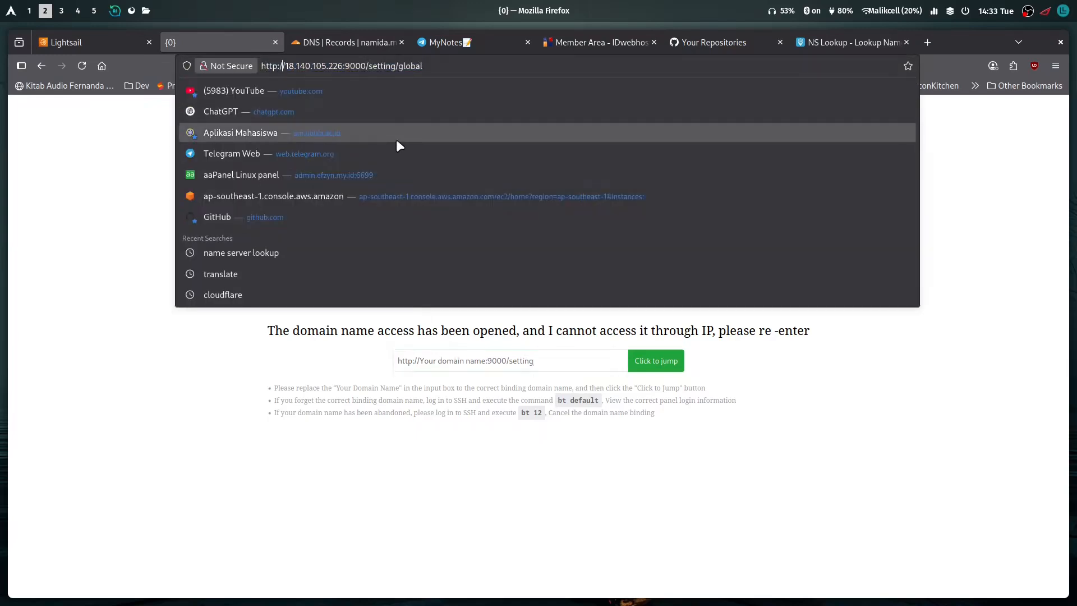
key(ctrl+shift+Right)
key(ctrl+shift+Right)
key(shift+Left)
text(panel.)
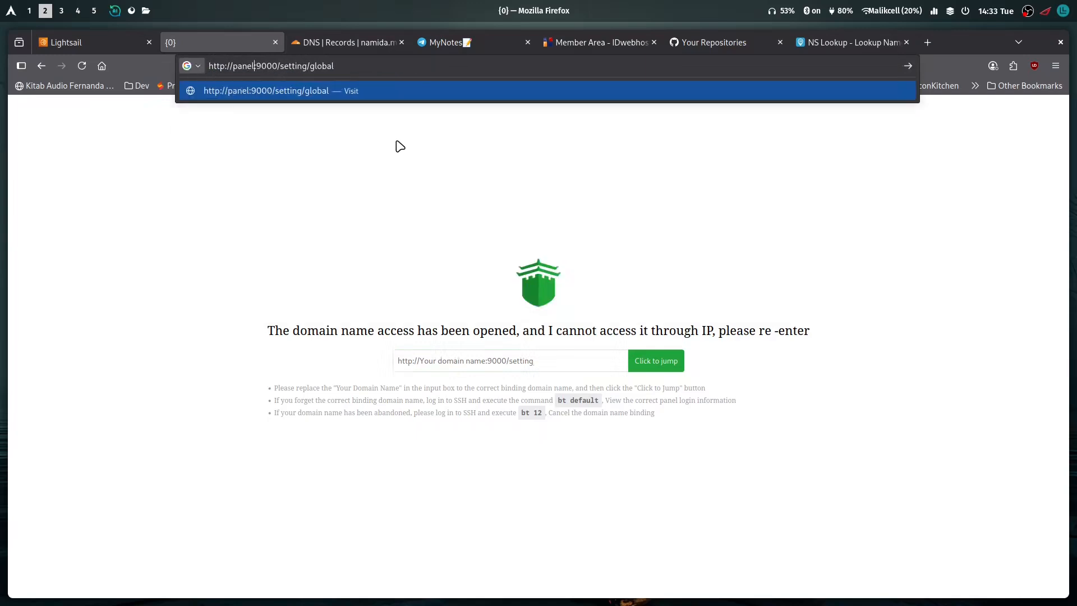
text(namida.my)
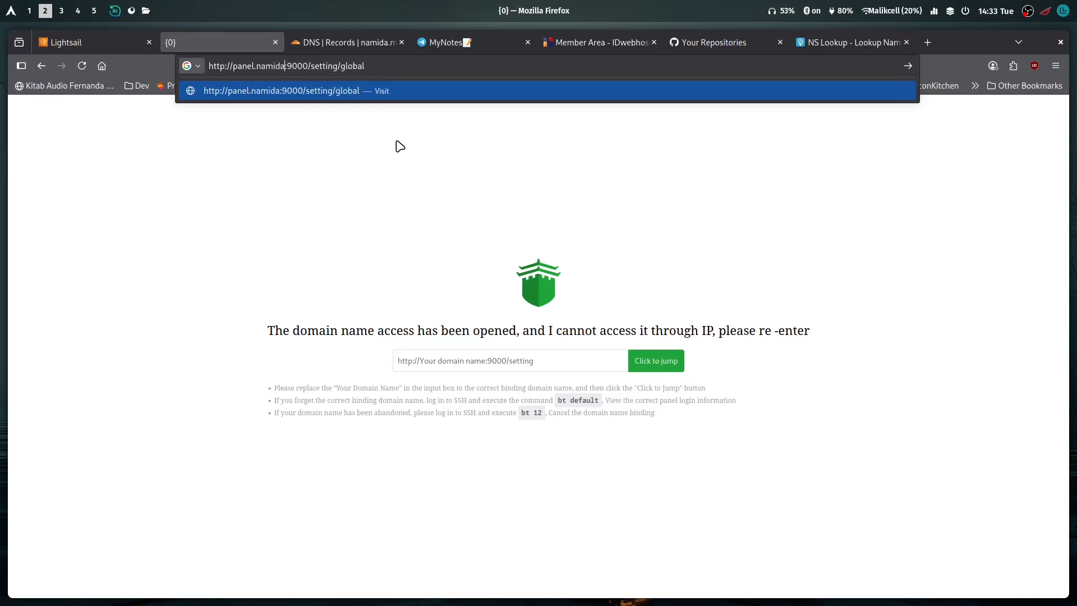
text(.)
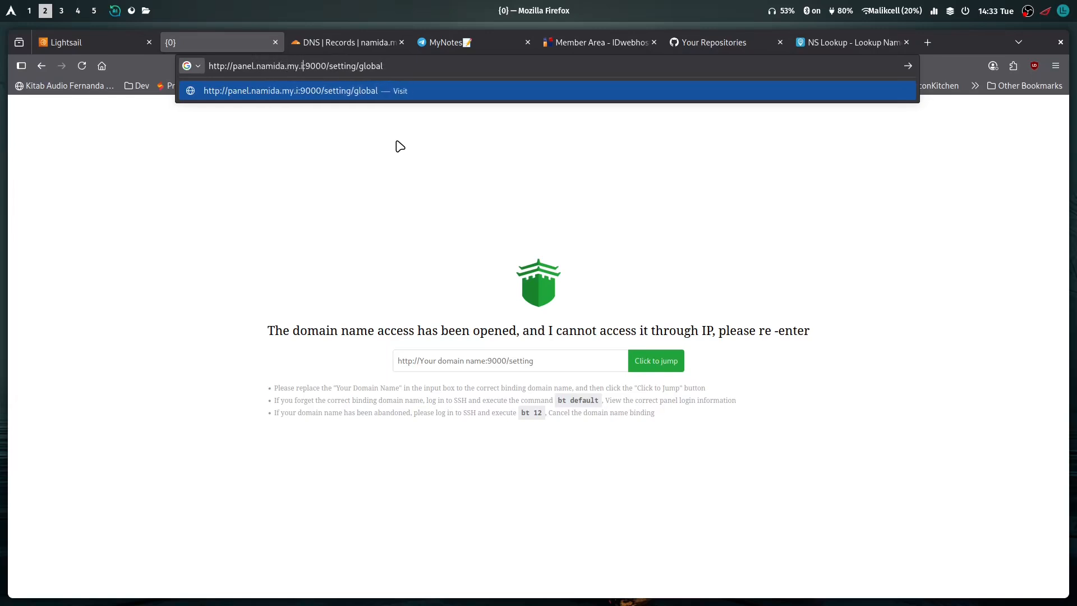
text(d)
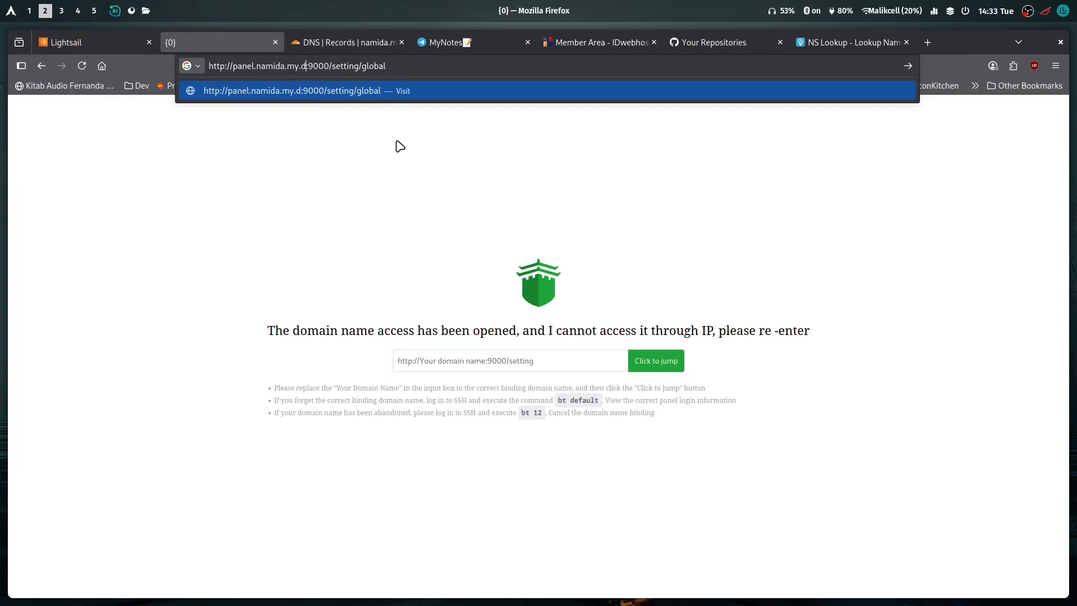
key(BackSpace)
text(id)
key(Return)
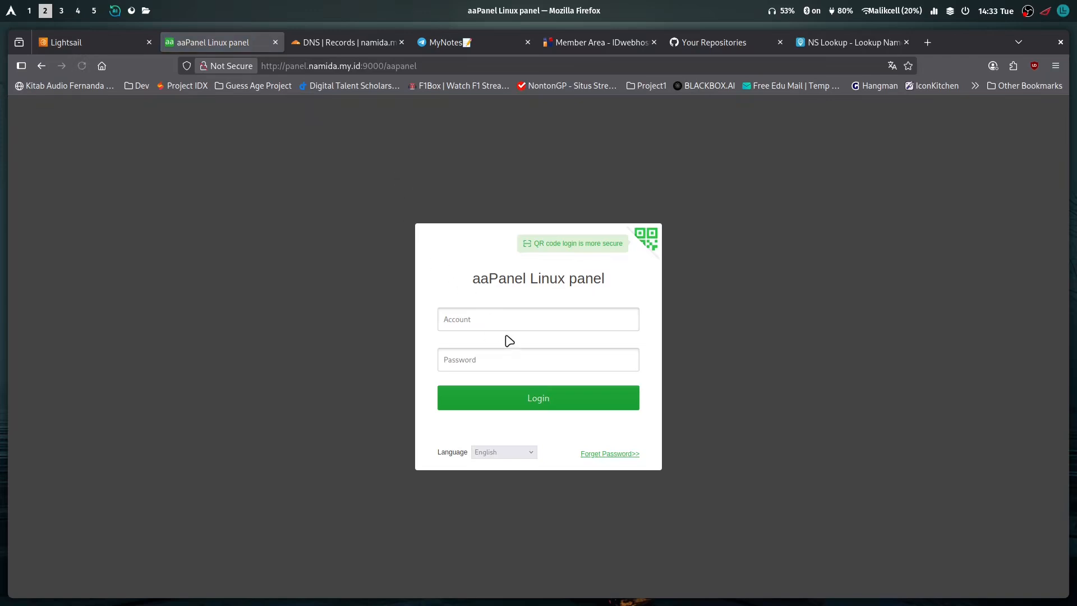
Log in to aaPanel with the account username and password, and decline saving the login in the browser
click(511, 329)
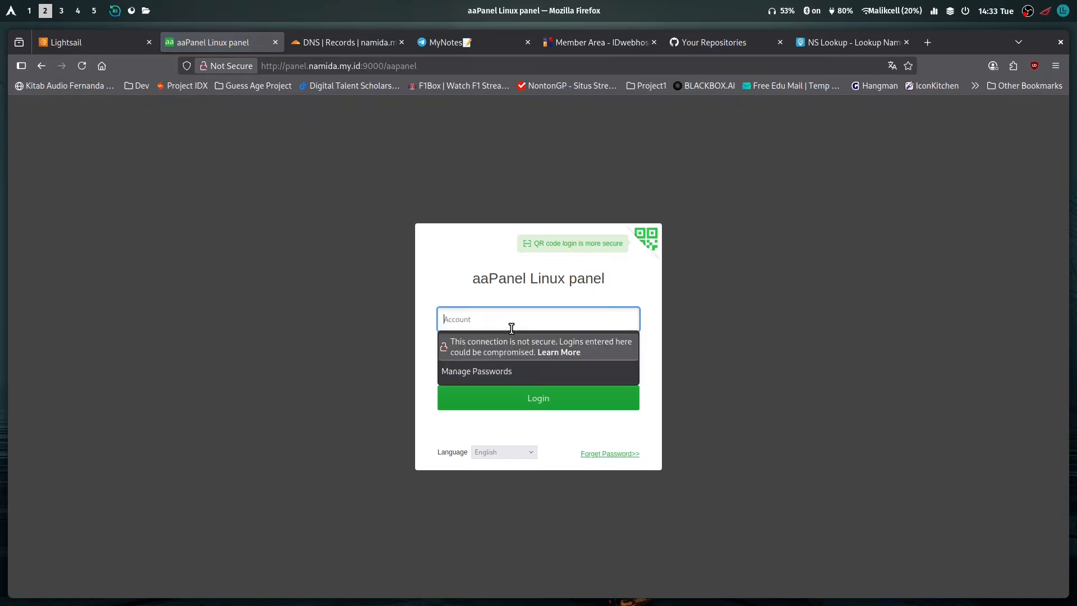
text(namida)
key(Tab)
text(*********)
key(Return)
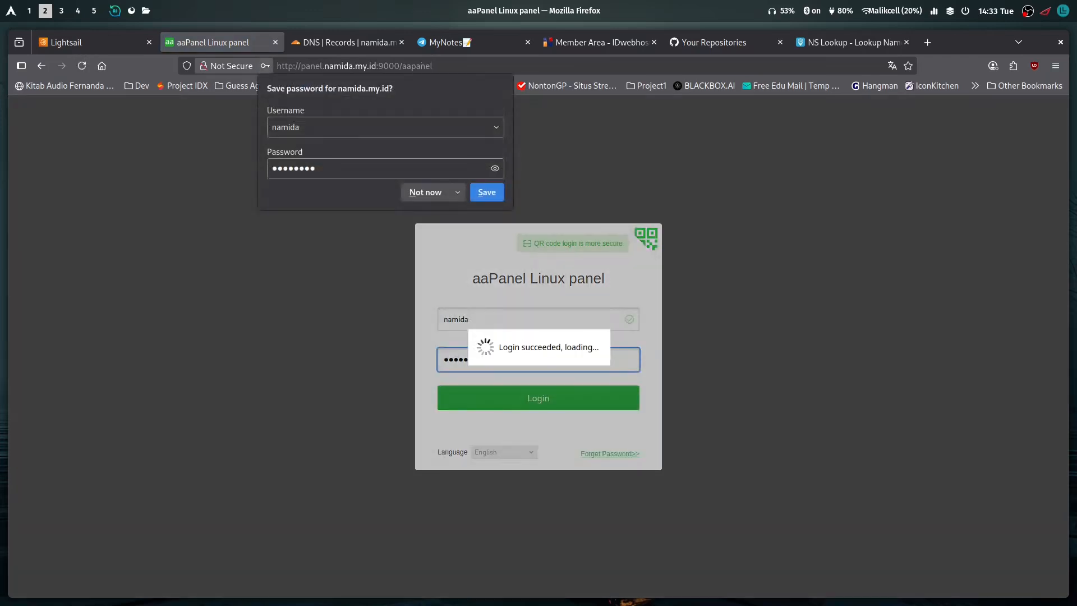
click(429, 193)
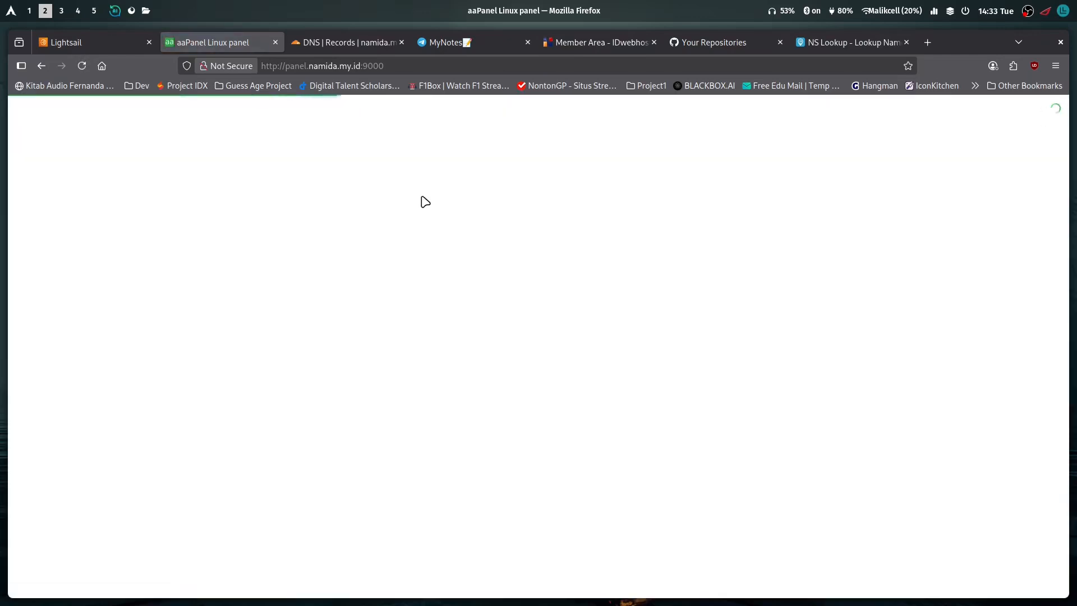
key(super+3)
key(super+2)
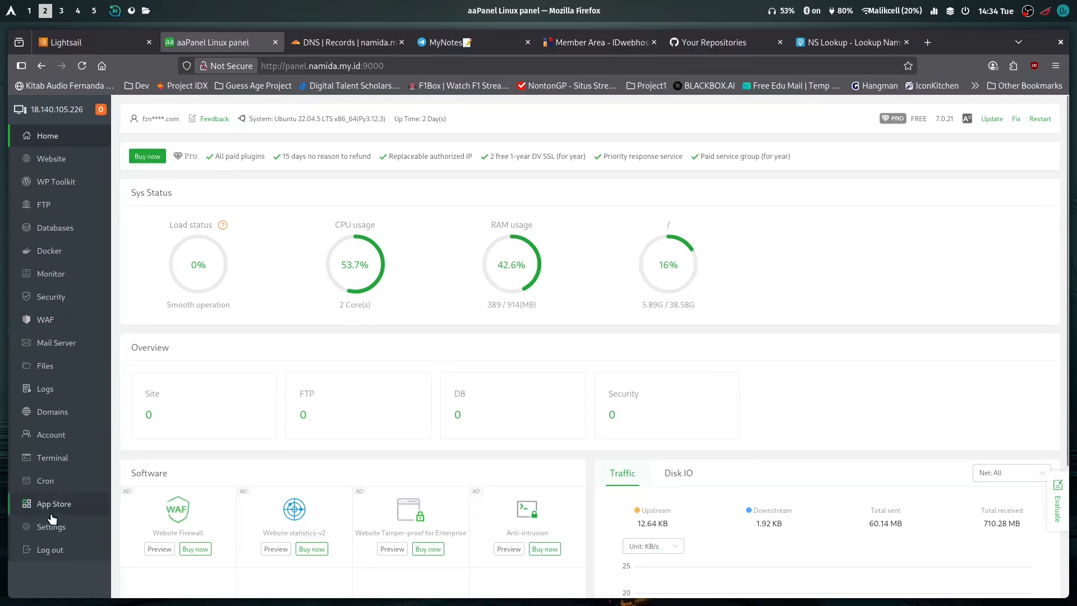
Enable Panel SSL in aaPanel's global Security settings with a self-signed certificate, accepting the risk
click(70, 438)
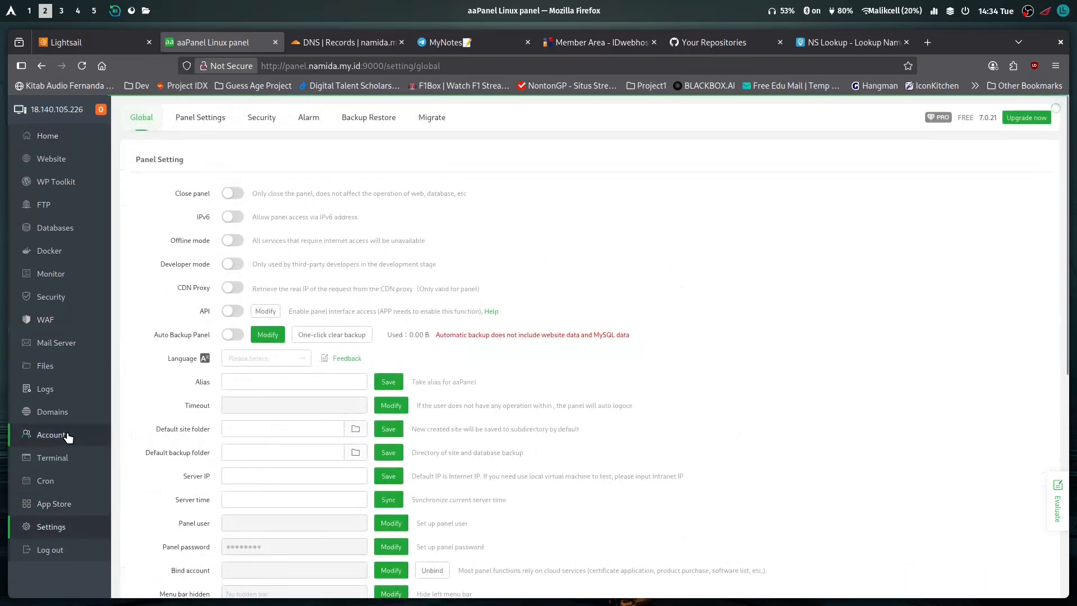
scroll(162, 306, down, 6)
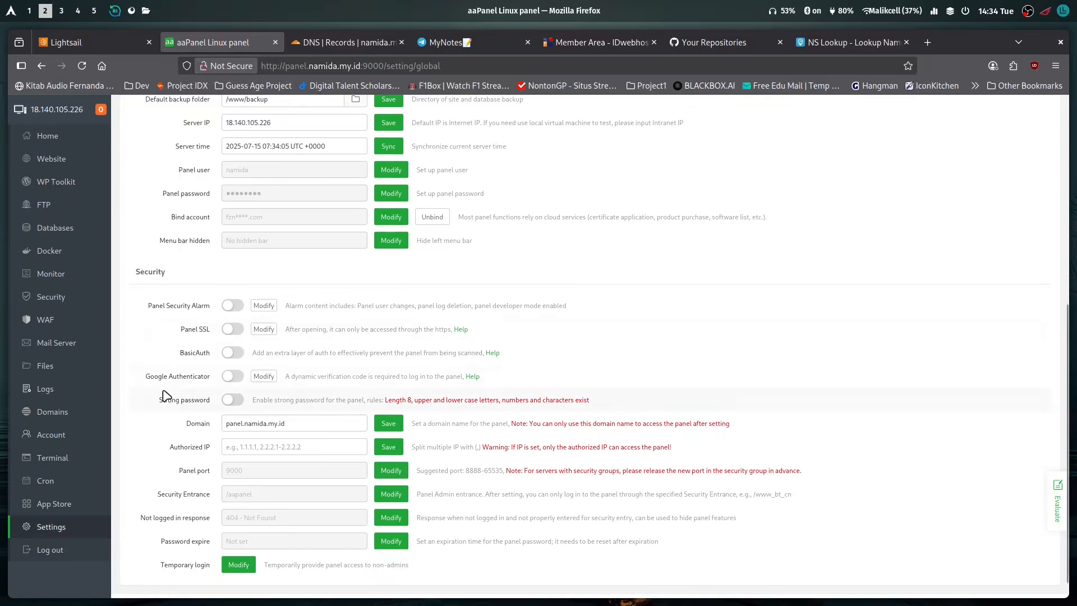
scroll(168, 392, down, 1)
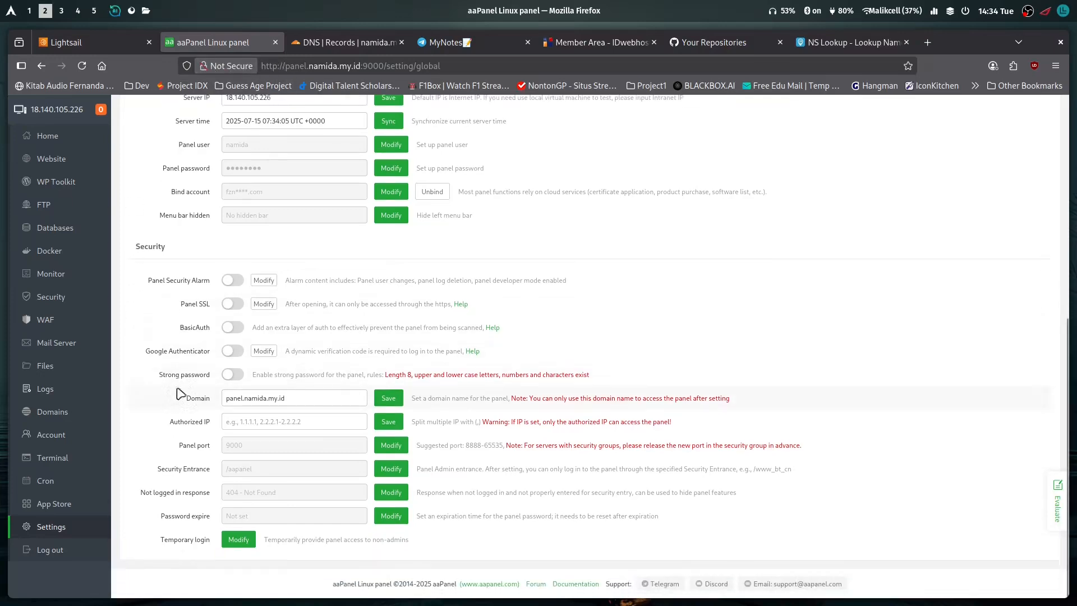
click(233, 304)
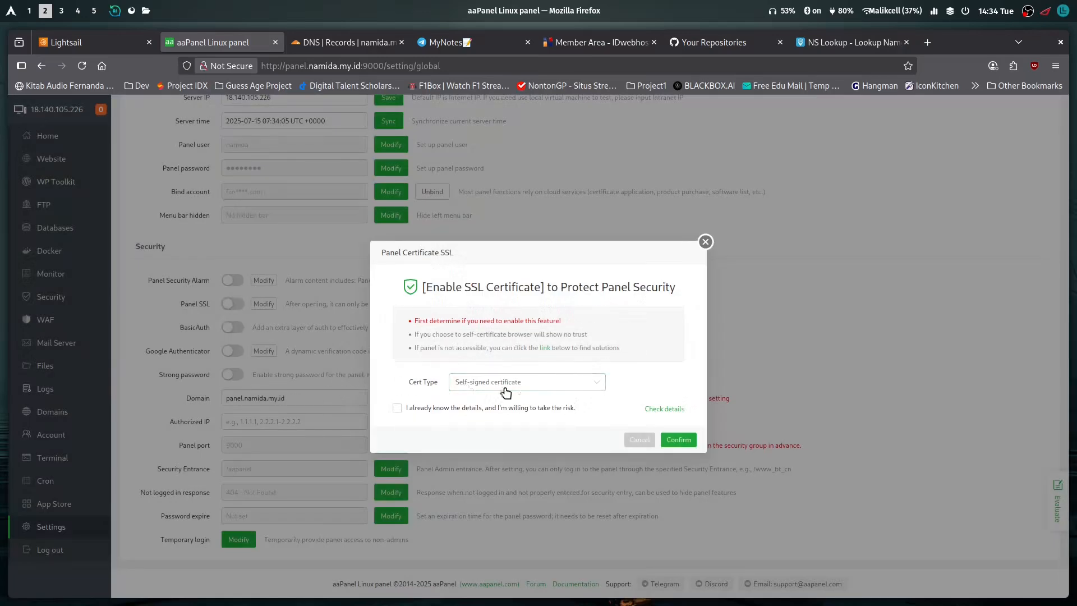
click(397, 408)
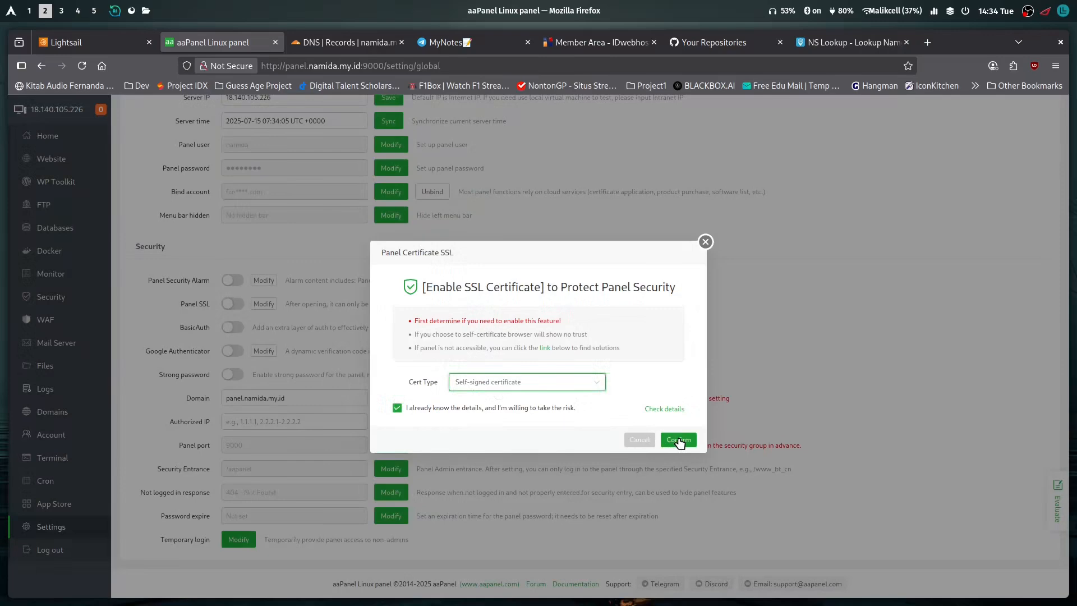
click(679, 440)
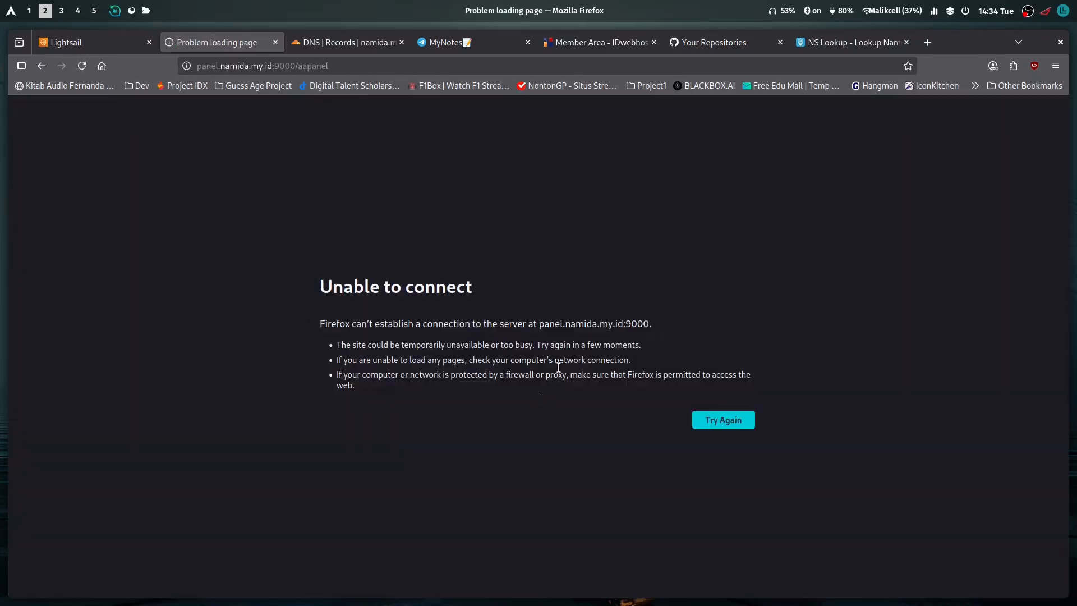
Retry loading the panel at panel.namida.my.id:9000 and accept the self-signed certificate's security risk to continue
click(729, 420)
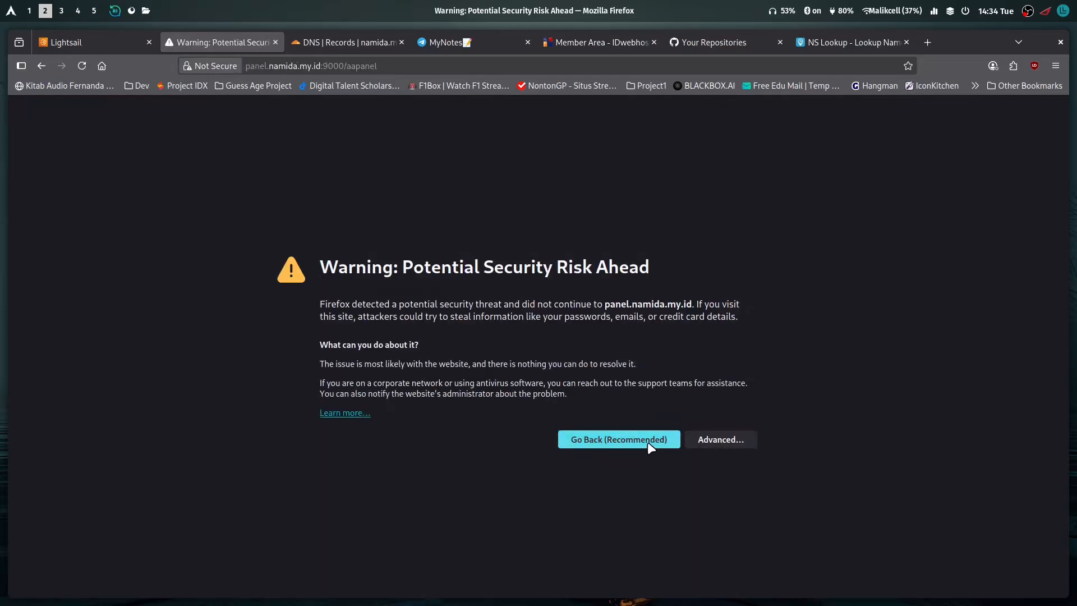
click(712, 440)
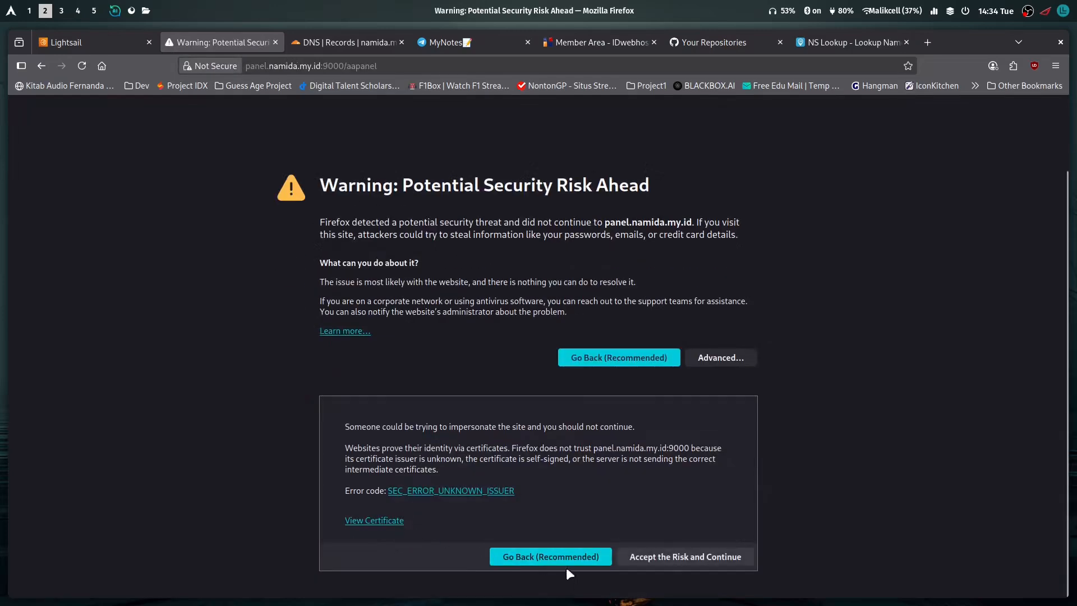
click(693, 556)
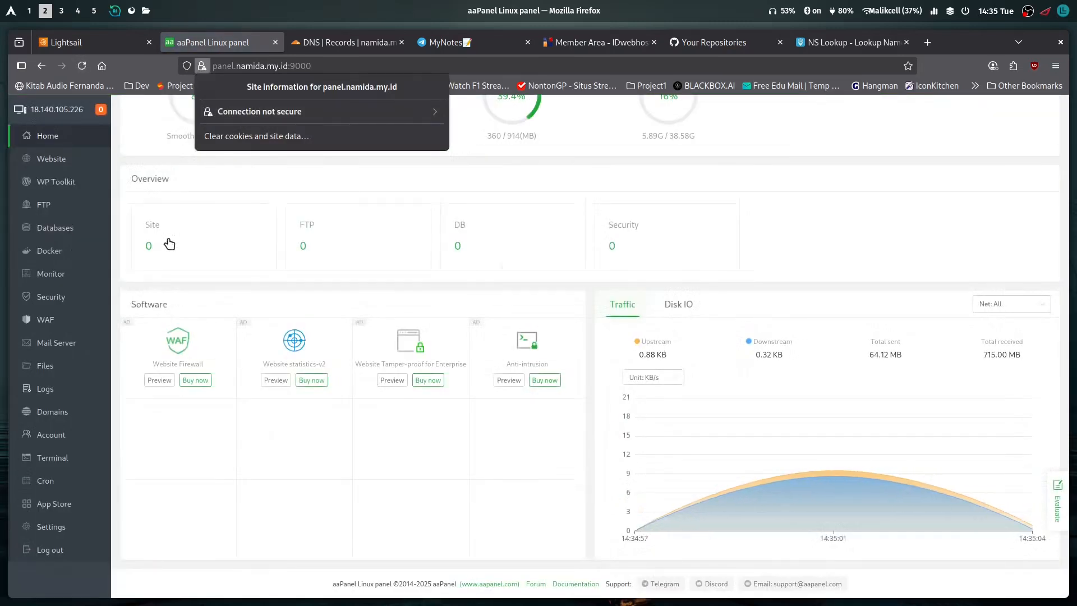
click(169, 245)
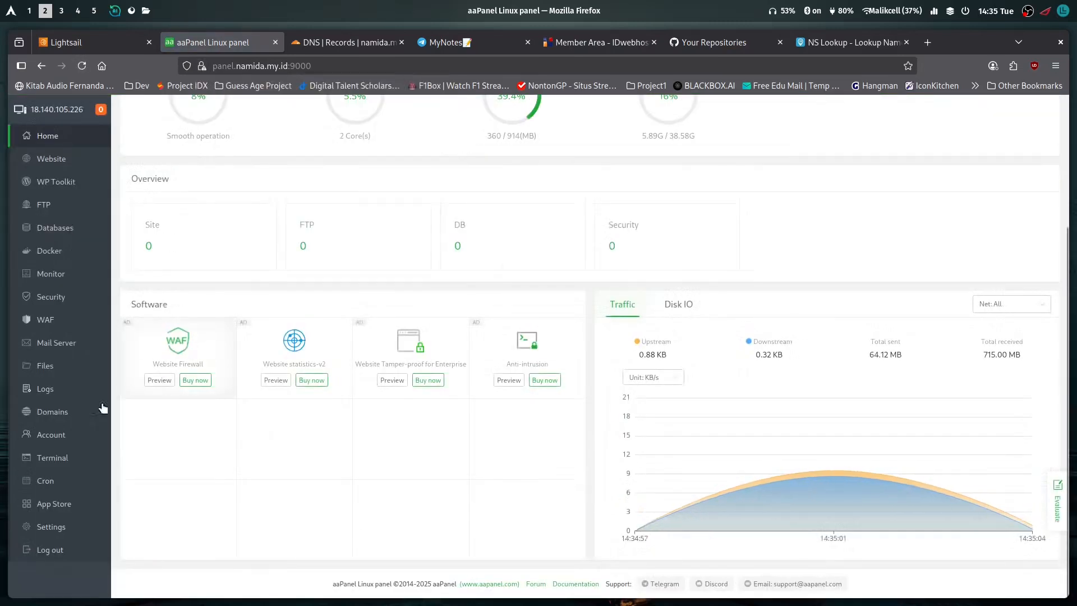
Open the Panel SSL certificate configuration in aaPanel's global settings and choose Lets Encrypt
click(47, 525)
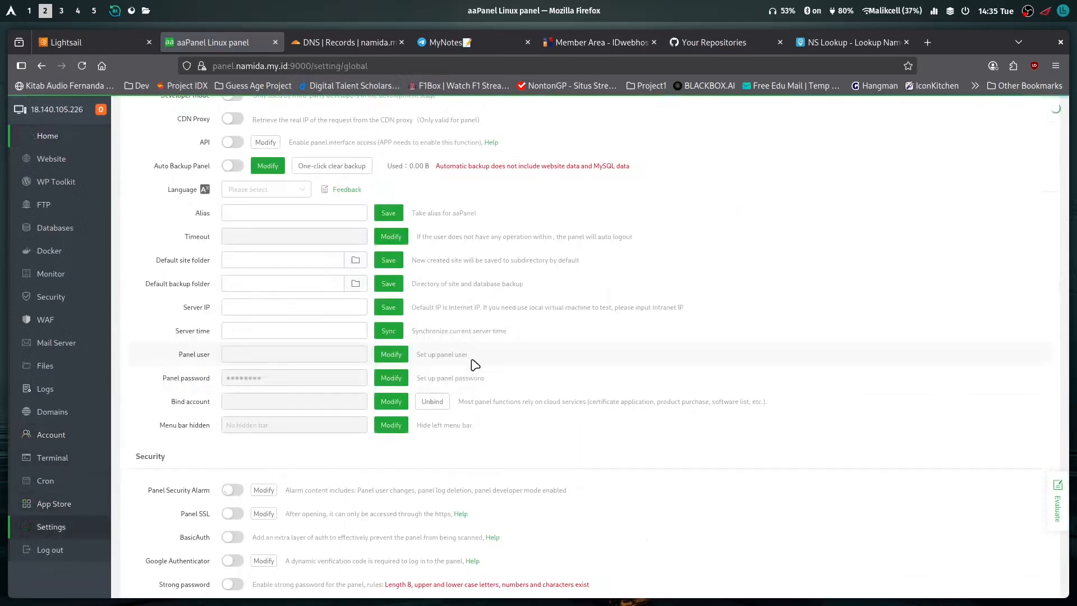
scroll(173, 270, up, 3)
scroll(183, 366, down, 7)
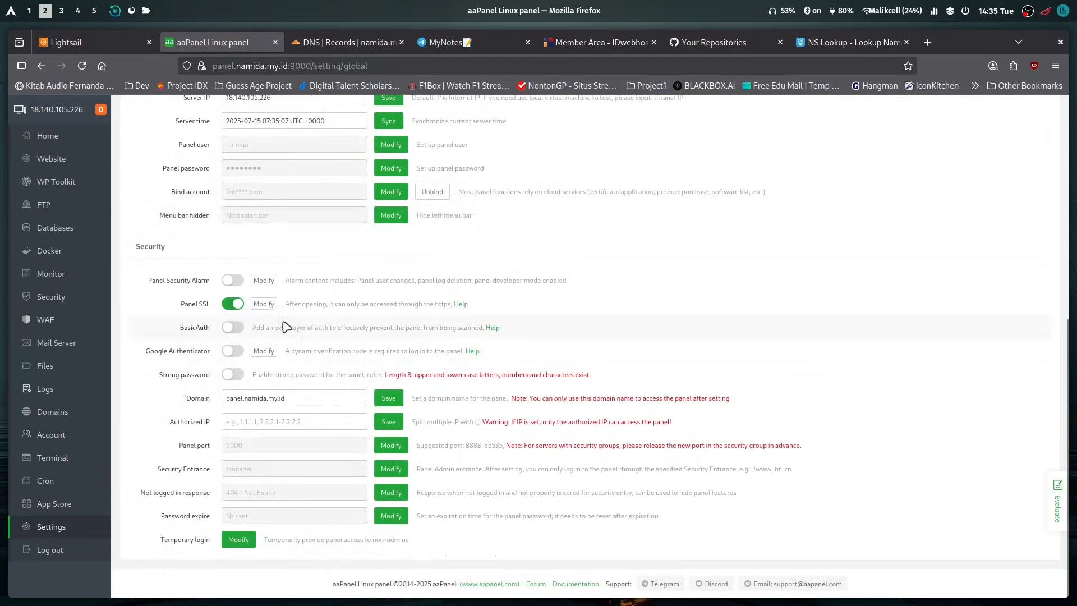
click(265, 304)
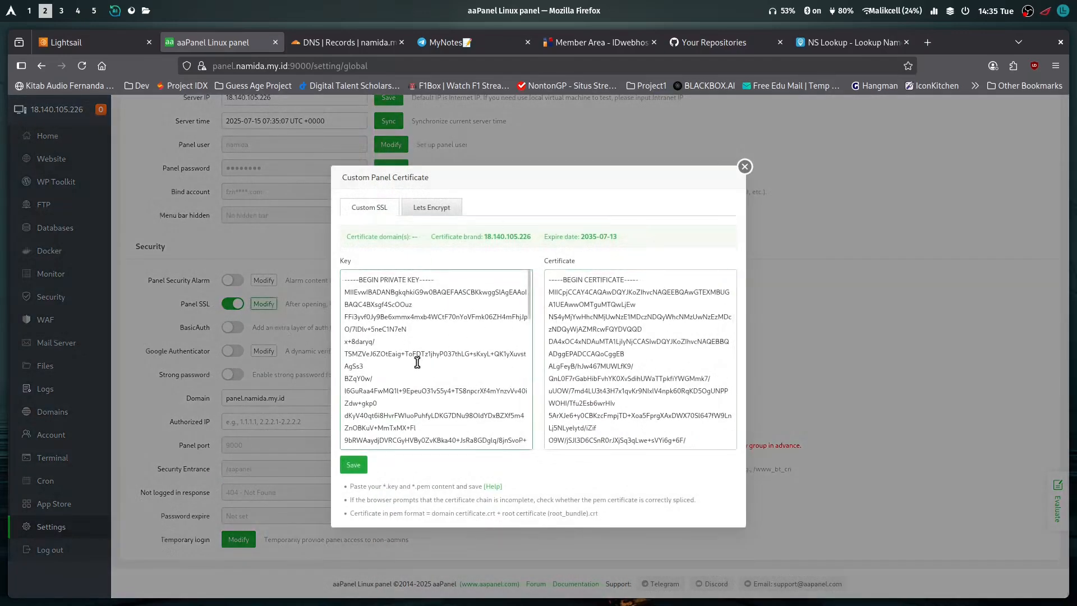
click(443, 209)
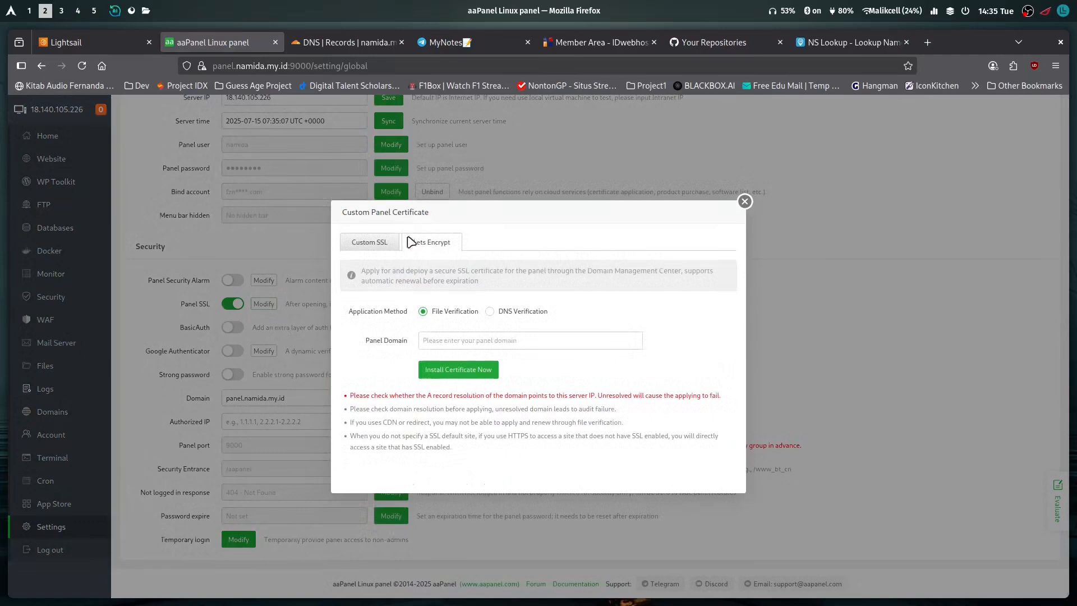
Choose DNS Verification, check the panel domain panel.namida.my.id, and install the Lets Encrypt certificate
click(493, 312)
click(570, 344)
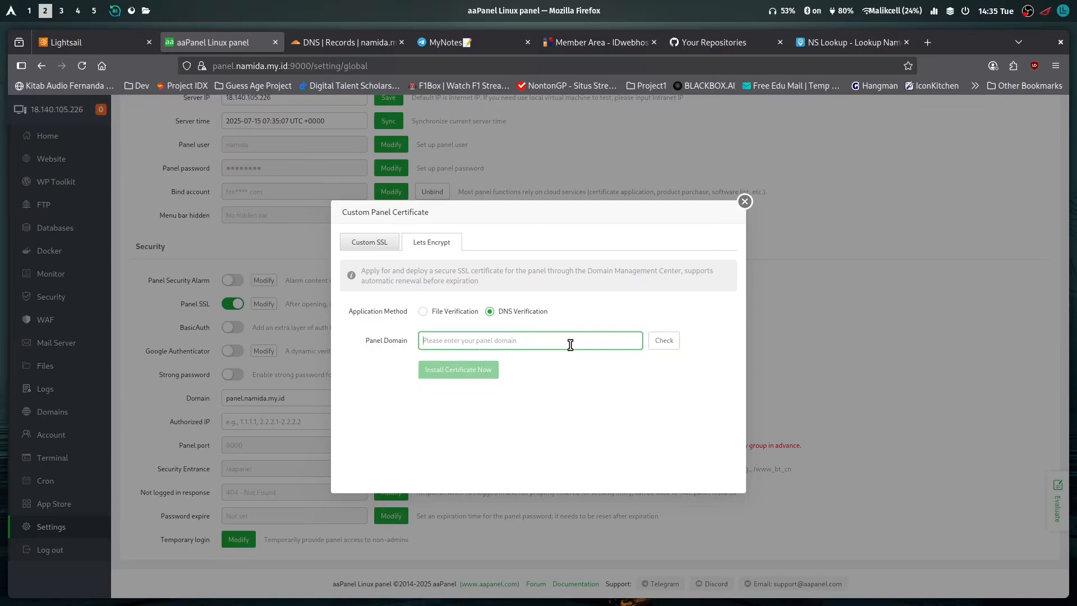
click(454, 312)
click(516, 313)
click(463, 341)
text(panel.namida.my.id)
click(670, 350)
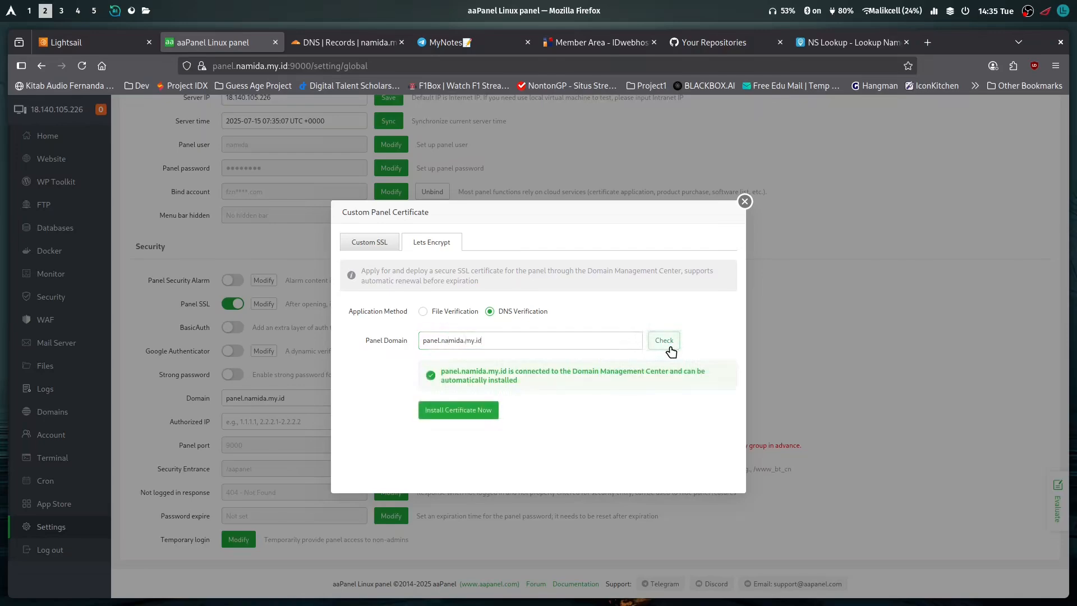
click(485, 414)
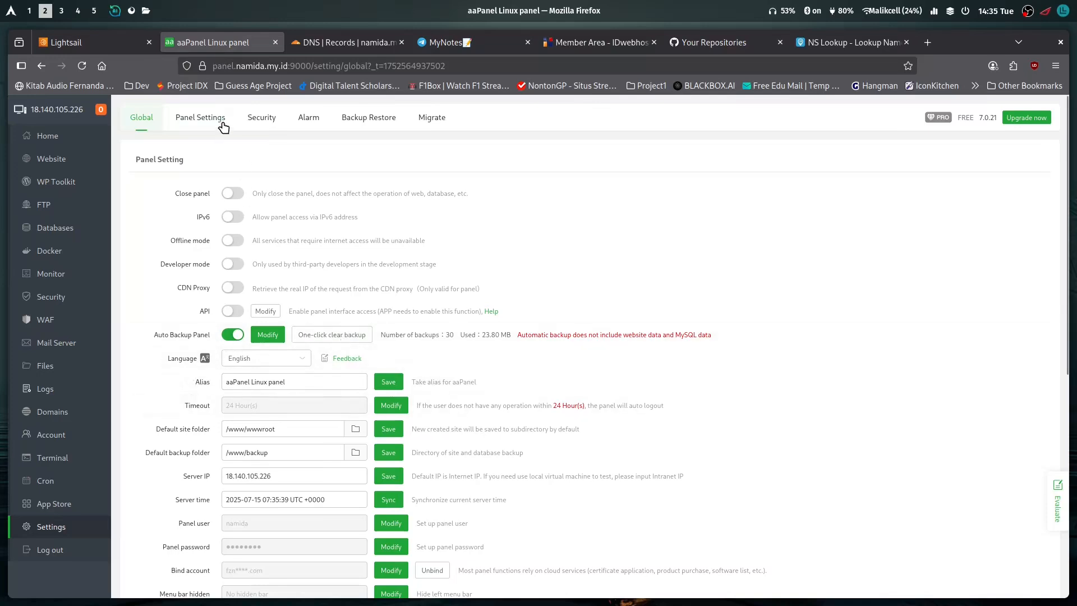
View the reloaded panel's connection information and its Home page, and close the panel's browser tab
click(207, 67)
click(151, 176)
click(59, 141)
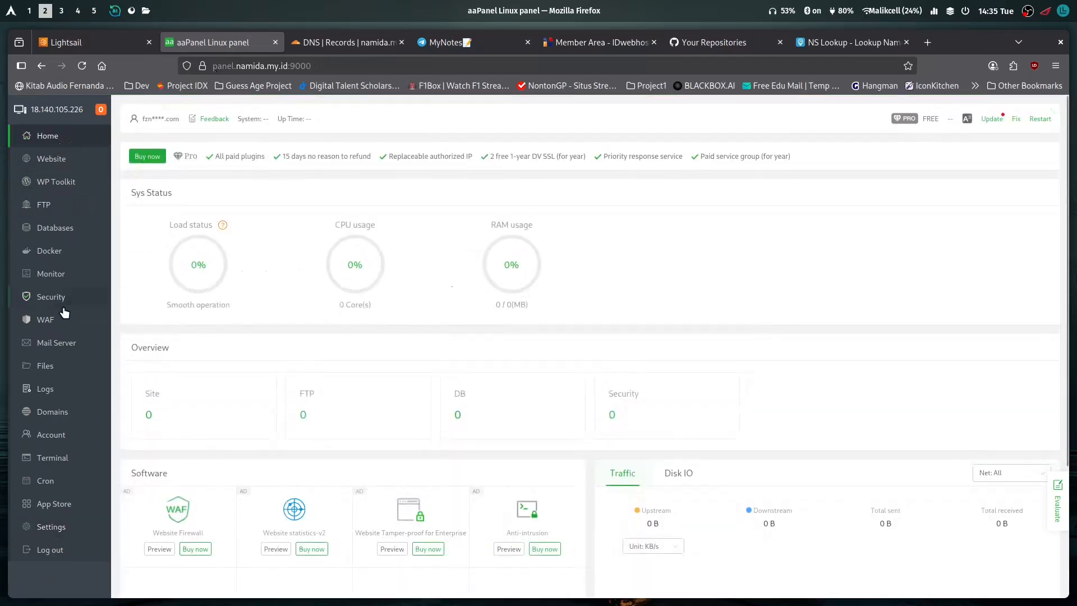
click(275, 43)
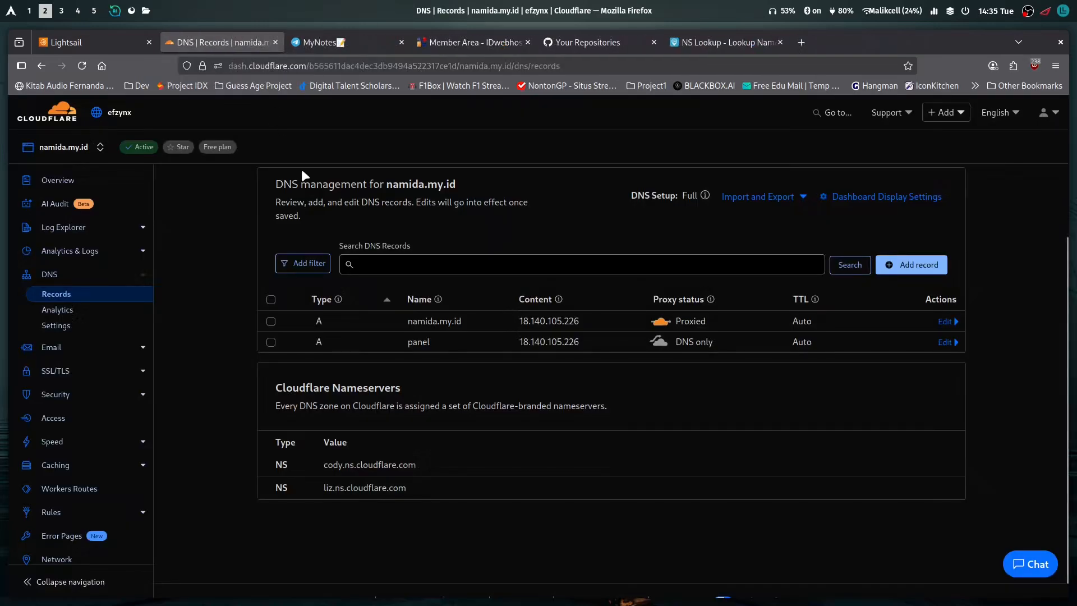
Open a private browser window and load panel.namida.my.id:9000 in it
key(ctrl+shift+n)
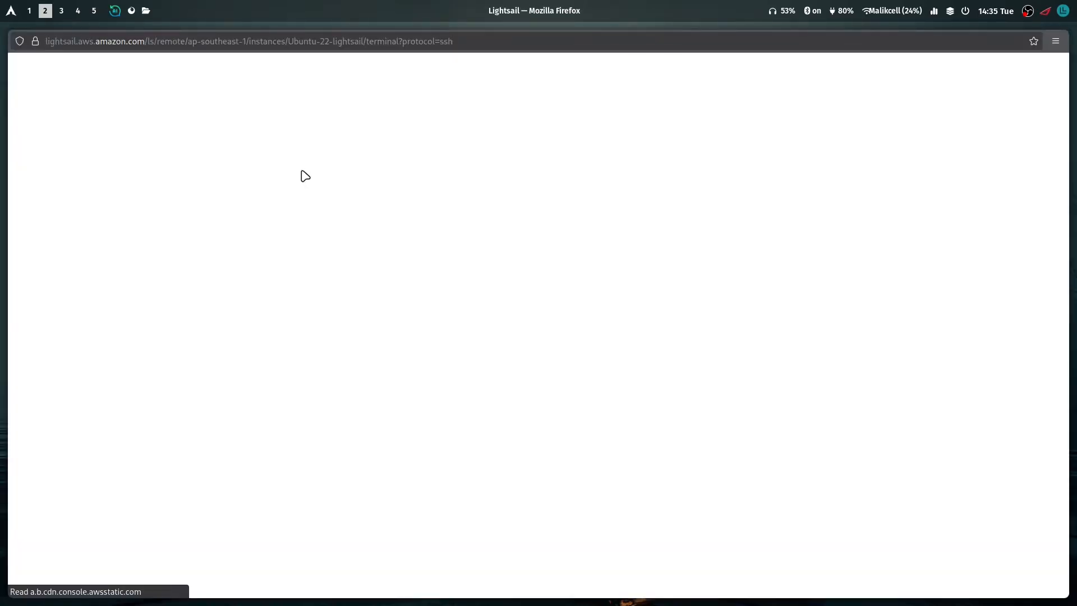
key(super+q)
key(ctrl+shift+p)
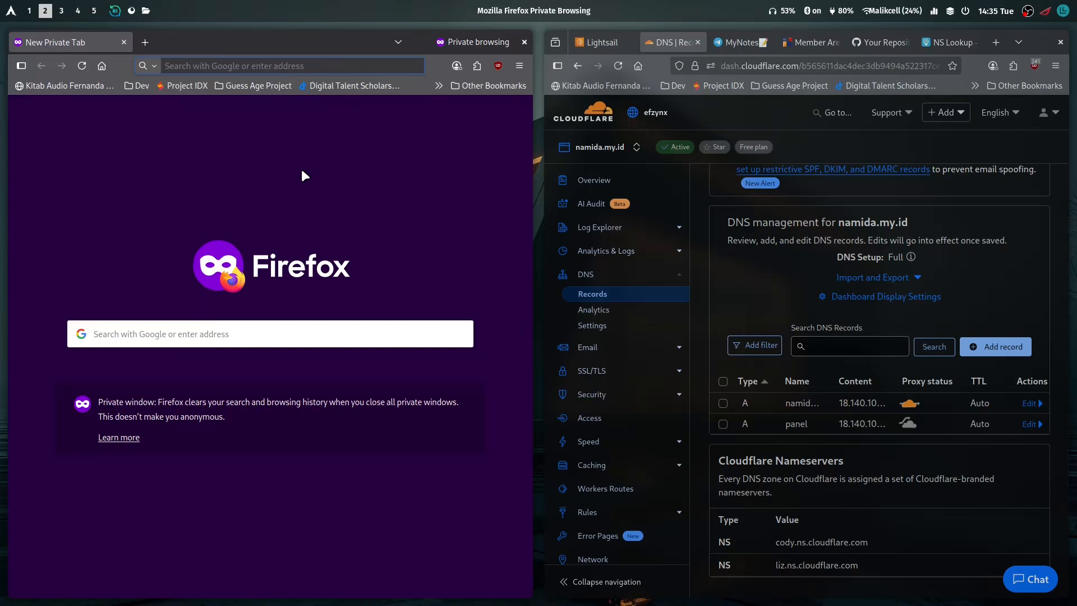
text(panel)
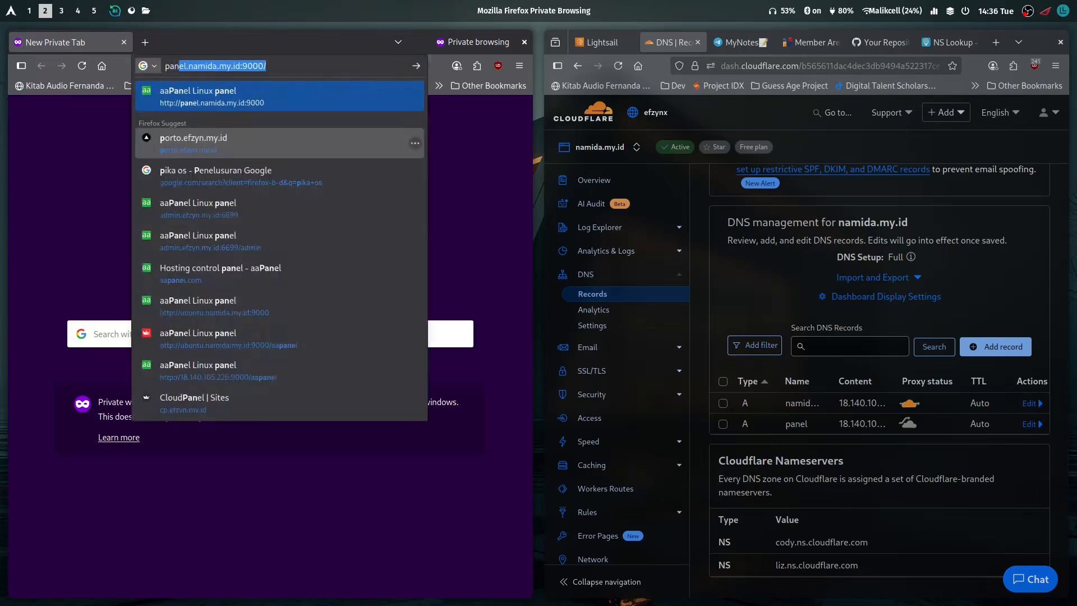
text(.namida)
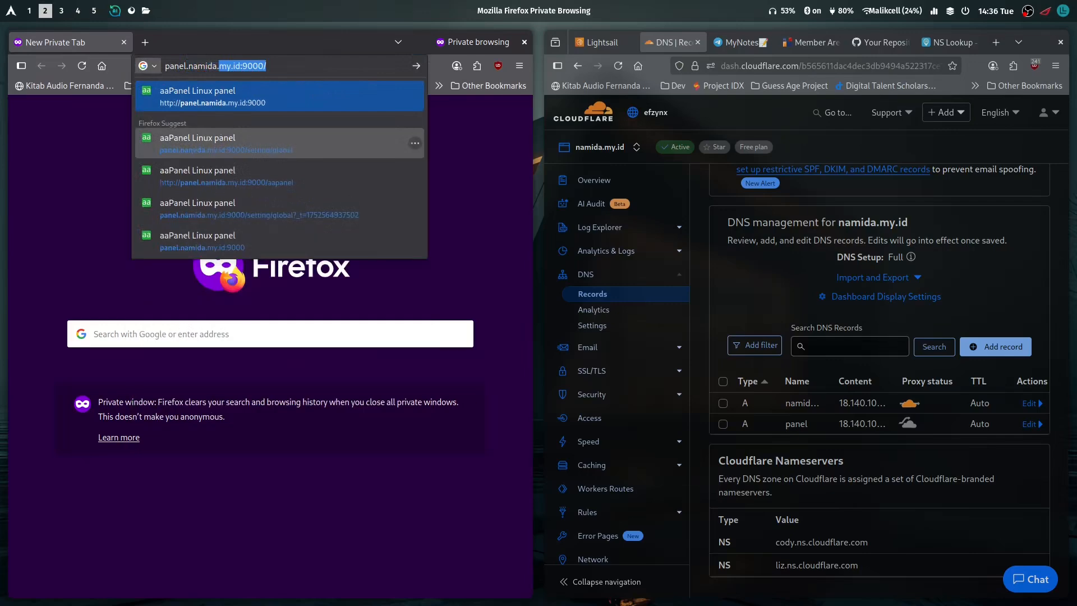
text(.my.id:9000/)
key(Return)
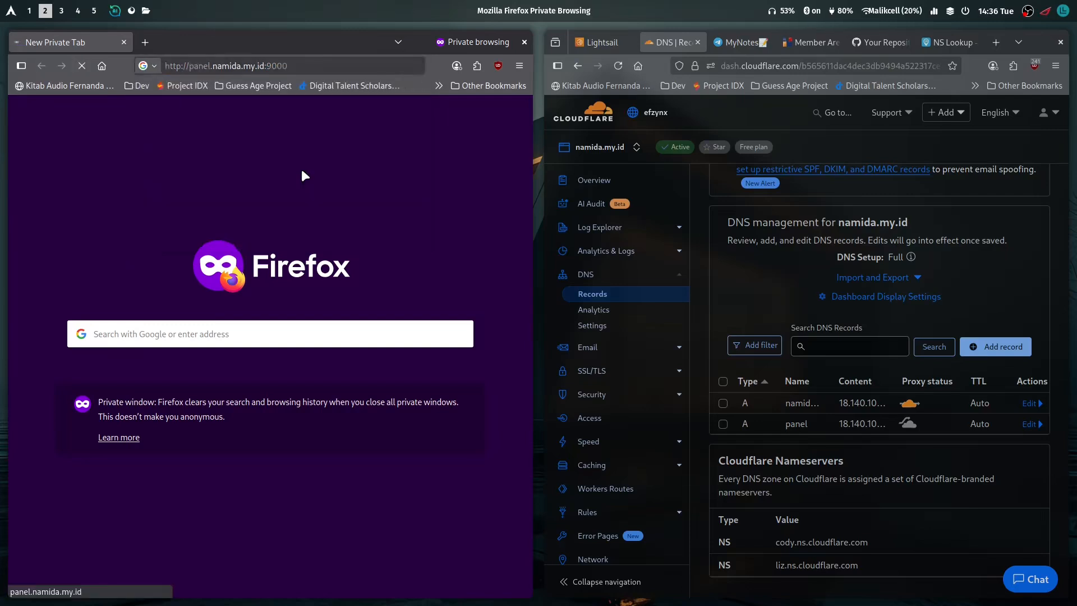
Log in to aaPanel in the private window with the account username and password
click(232, 325)
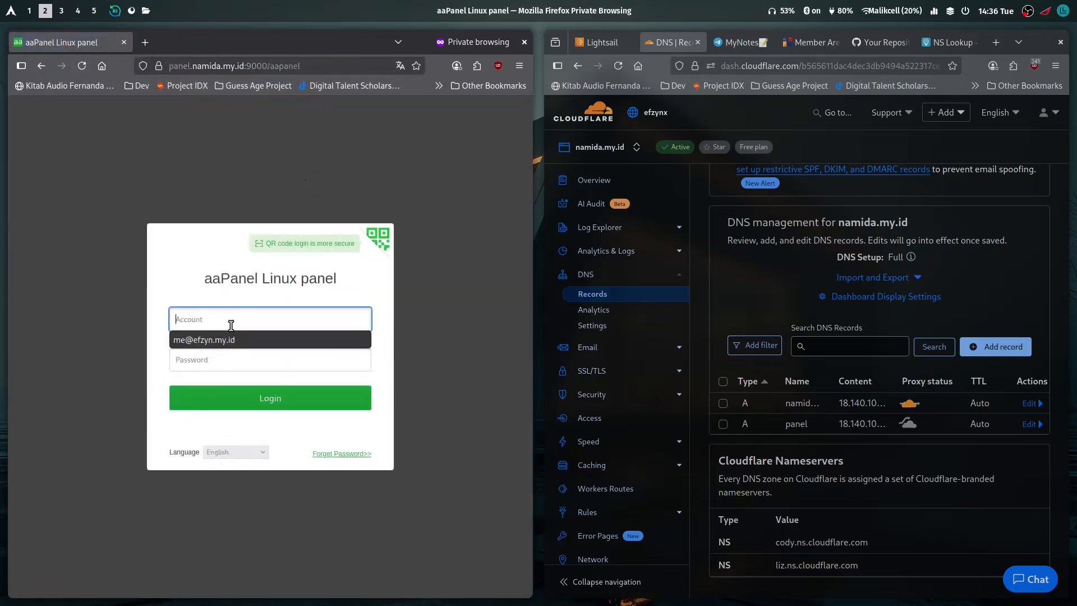
text(namida)
key(Tab)
text(******)
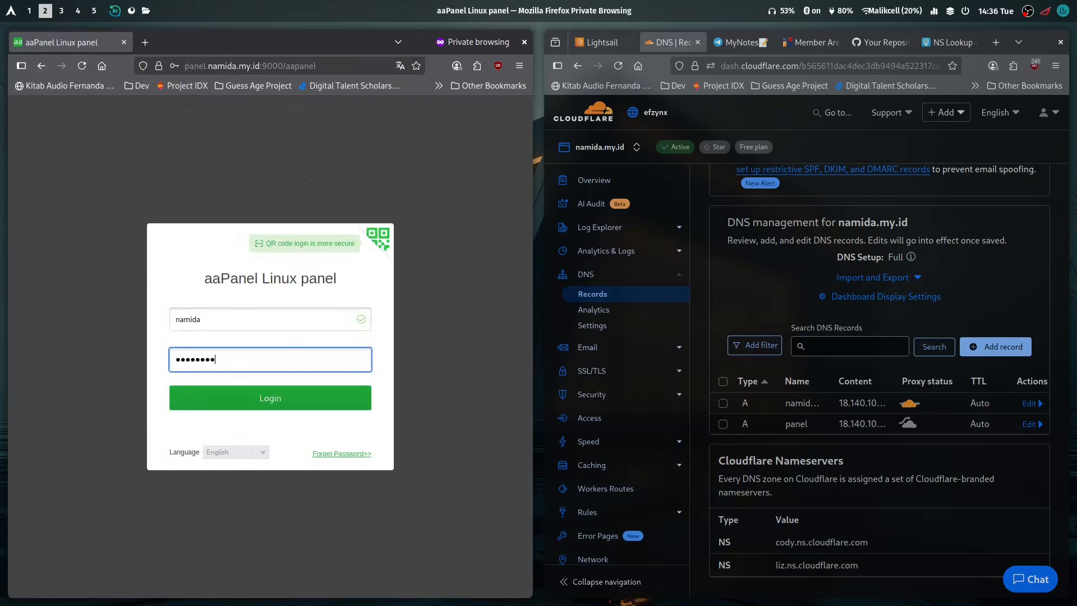
key(Return)
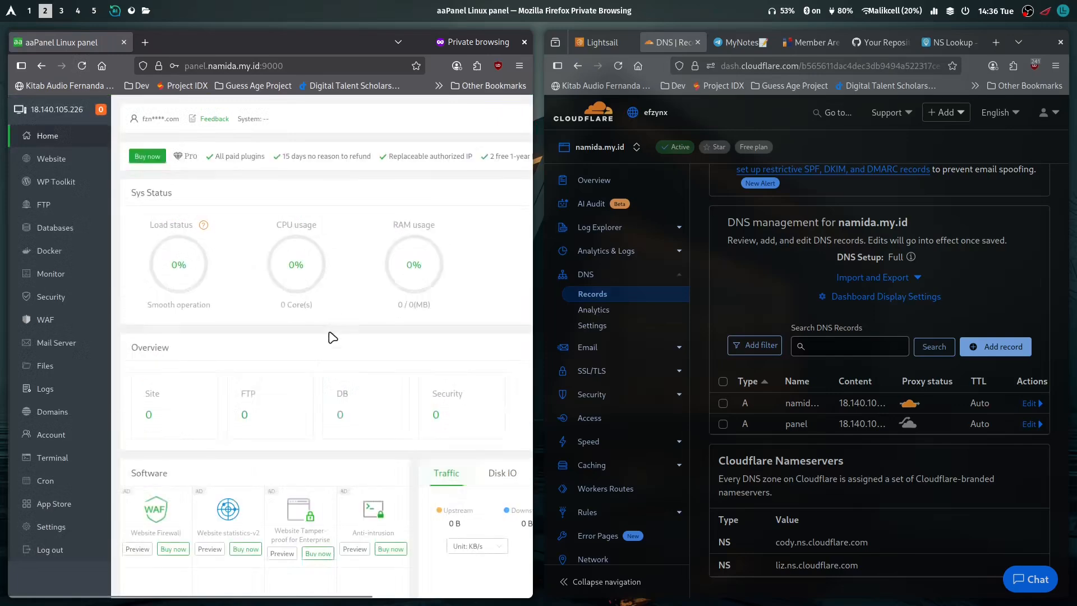
Inspect the site's connection security information in the private window, and close that window
click(158, 66)
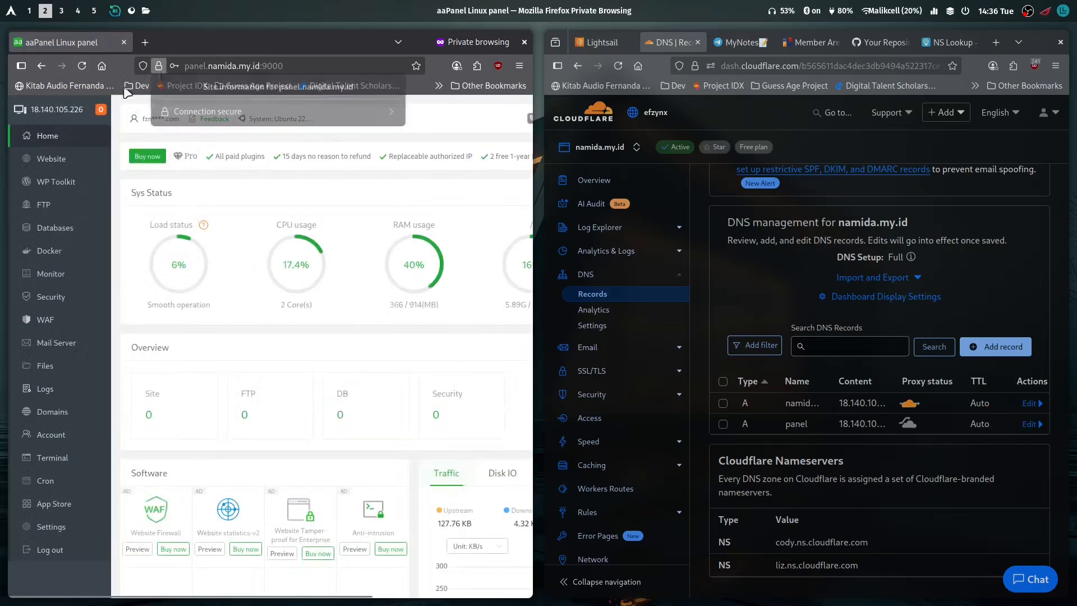
click(212, 169)
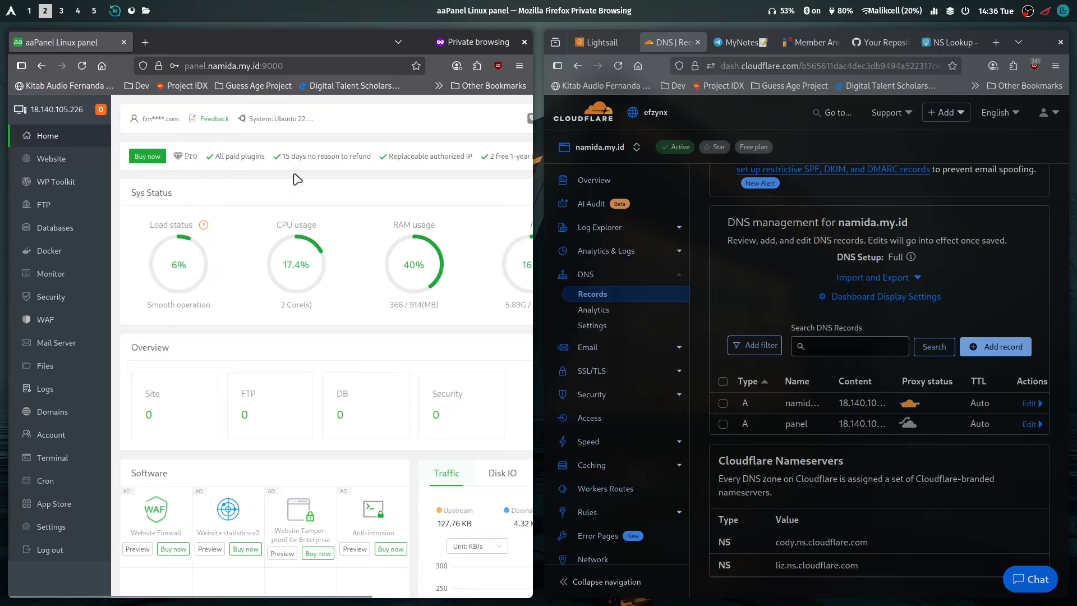
click(124, 43)
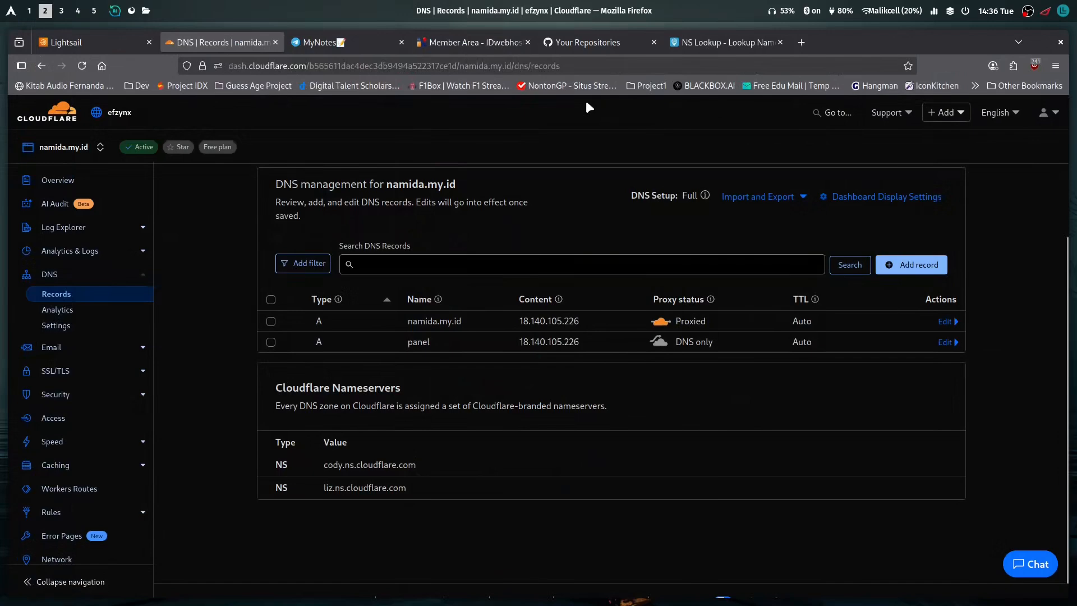
Load panel.namida.my.id:9000 in a new tab of the regular browser window and open aaPanel's Website page
key(ctrl+t)
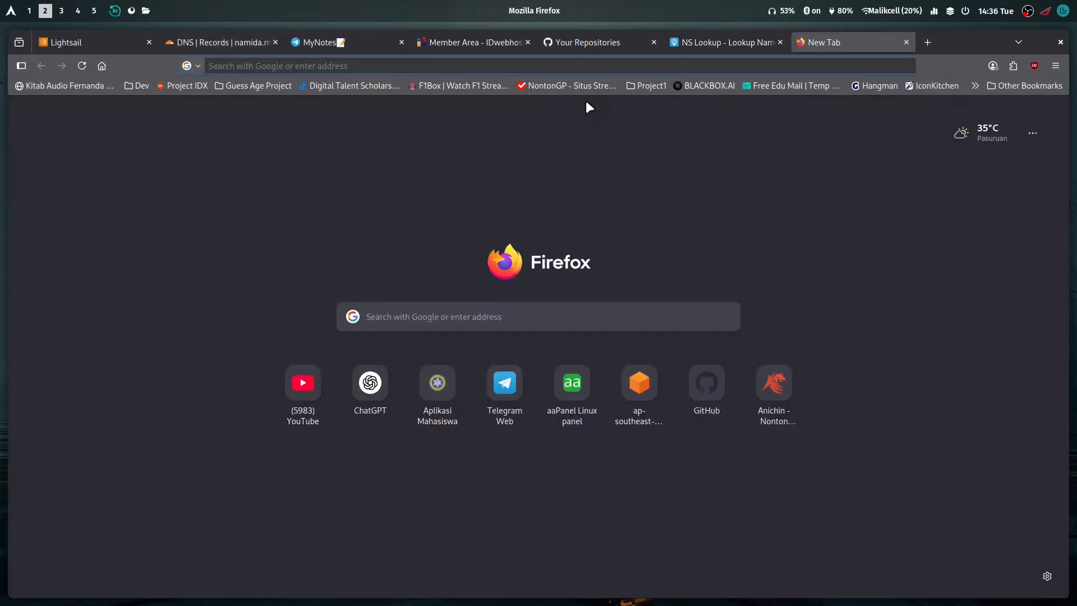
text(nam)
key(BackSpace)
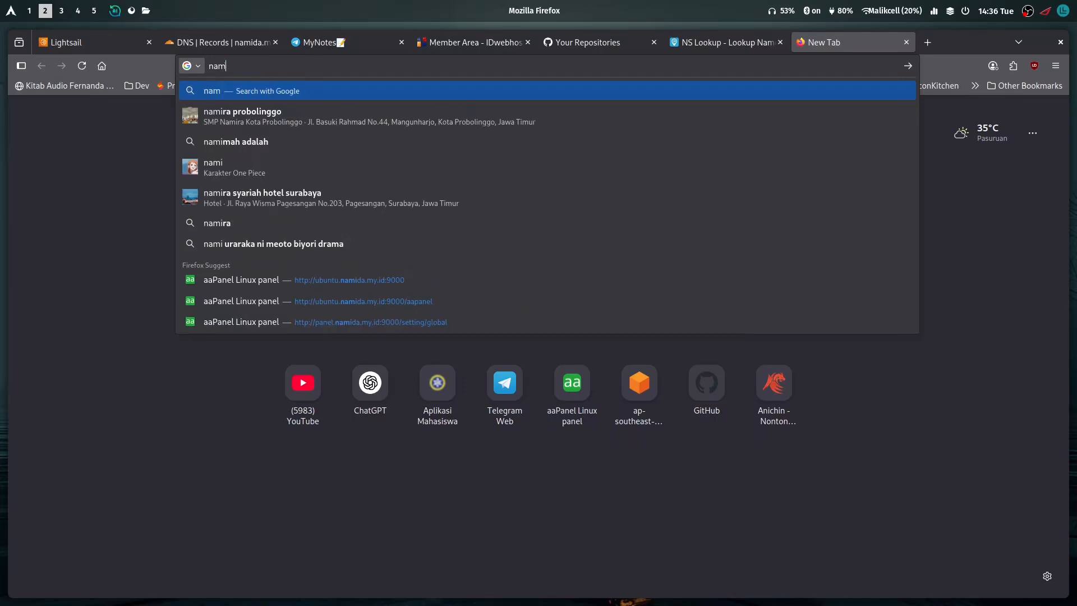
key(BackSpace)
key(BackSpace)
key(BackSpace)
text(panel.)
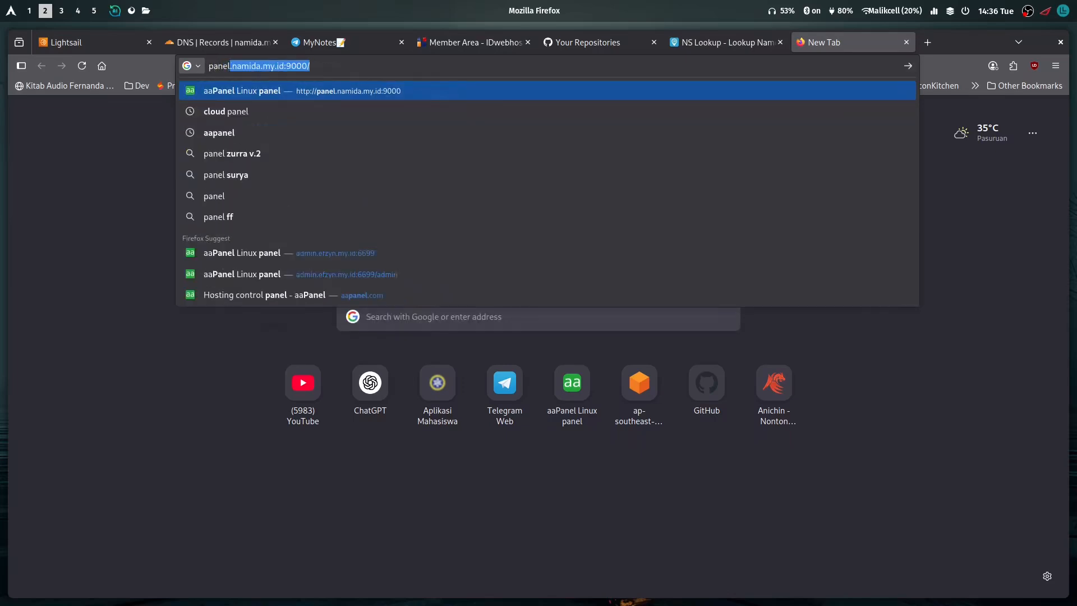
key(Return)
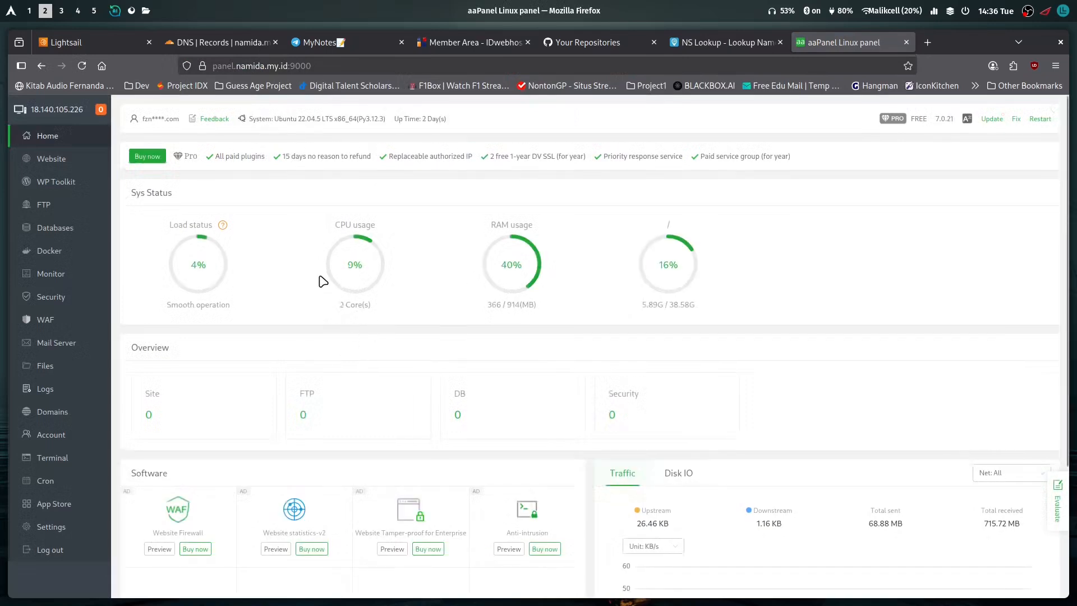
click(92, 165)
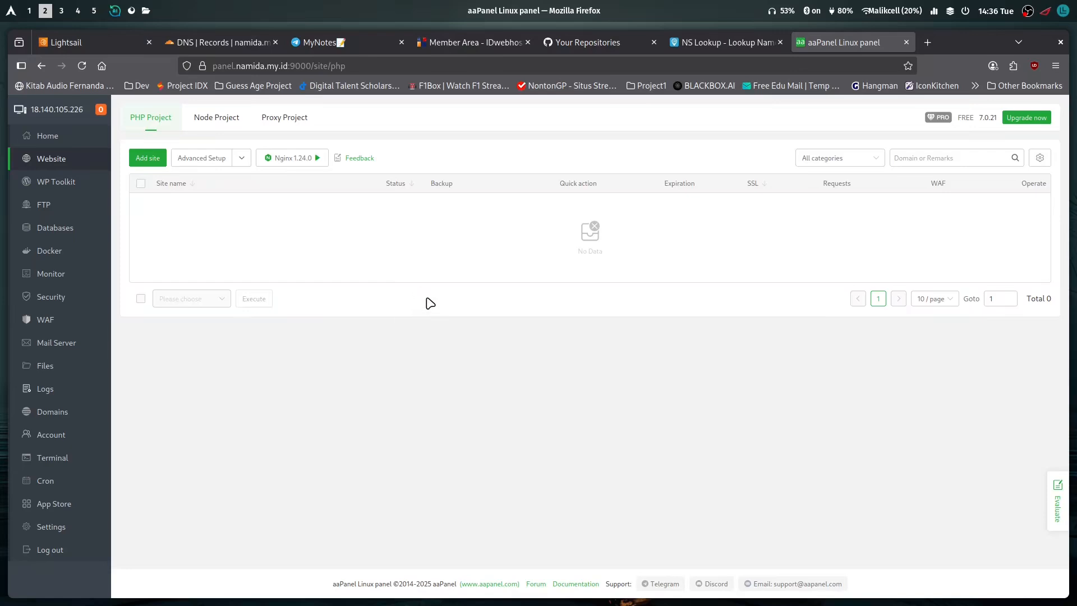
key(super+3)
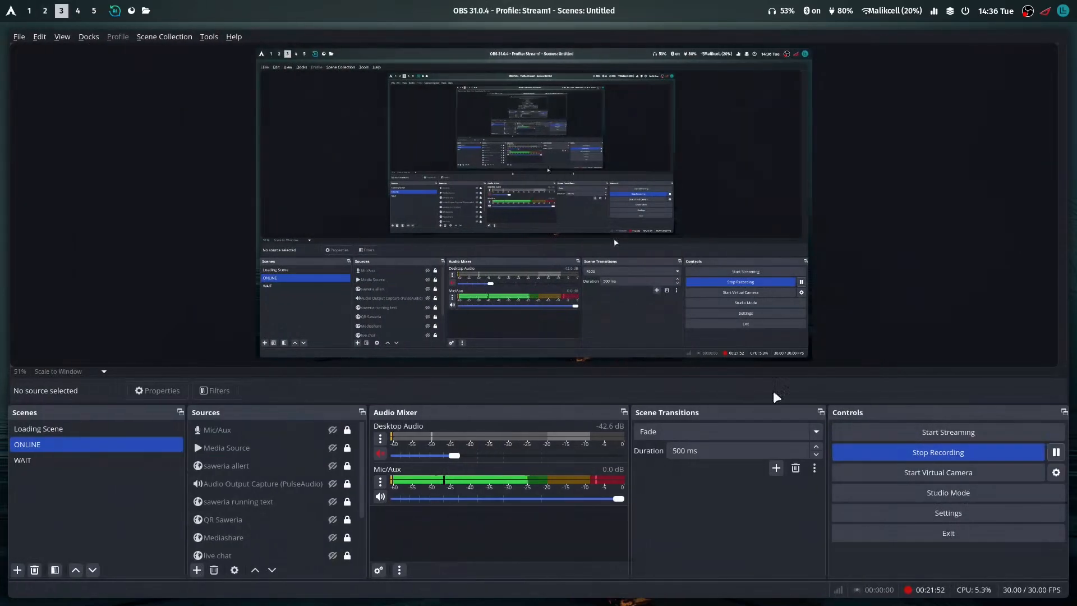
key(super+2)
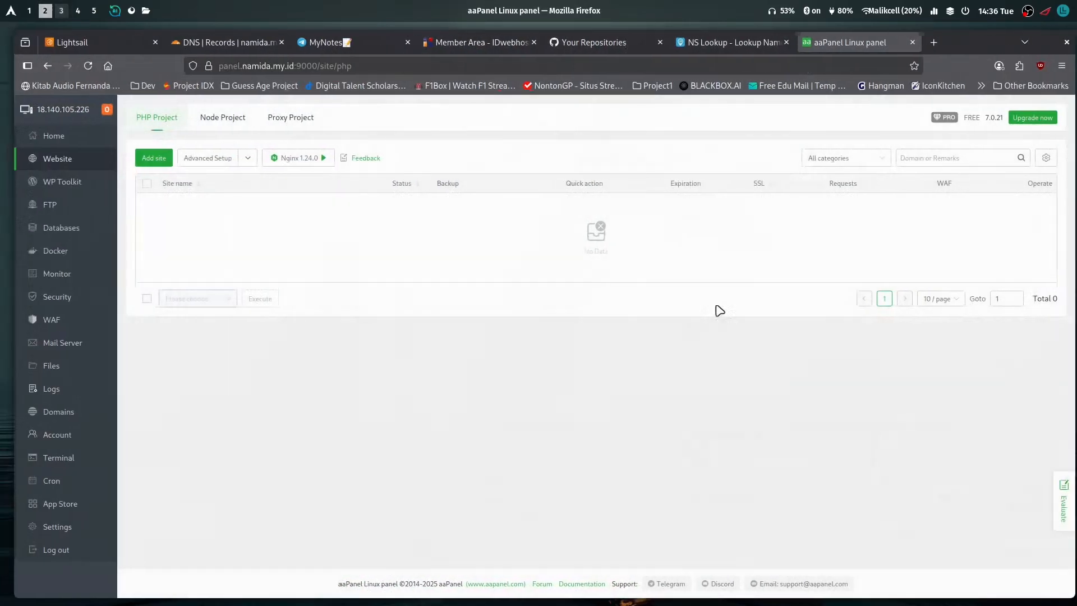